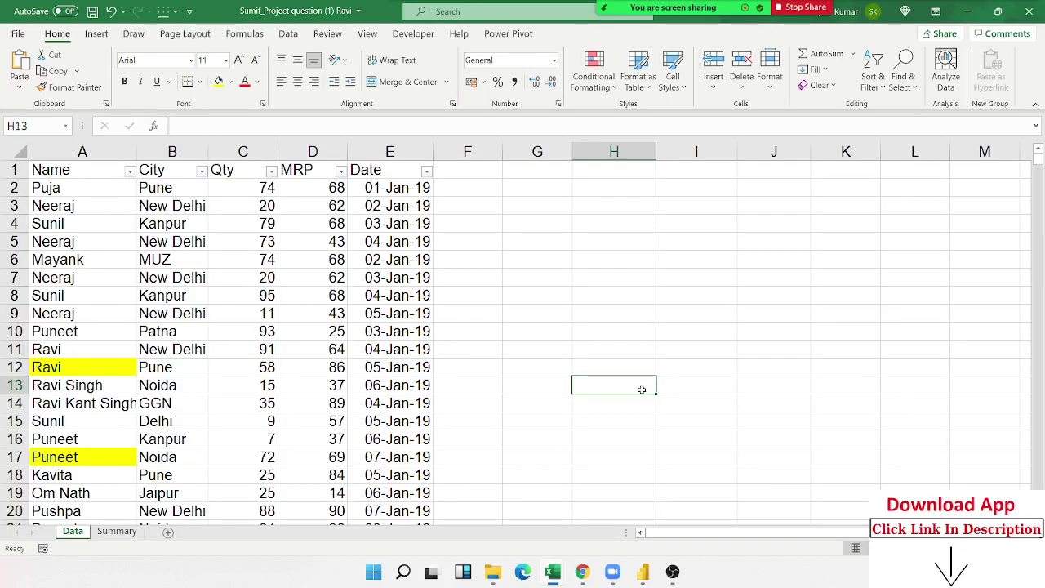
Select the Name, City, Qty, MRP and Date columns to review the sales table
{"action": "left_click", "coordinate": [564, 269]}
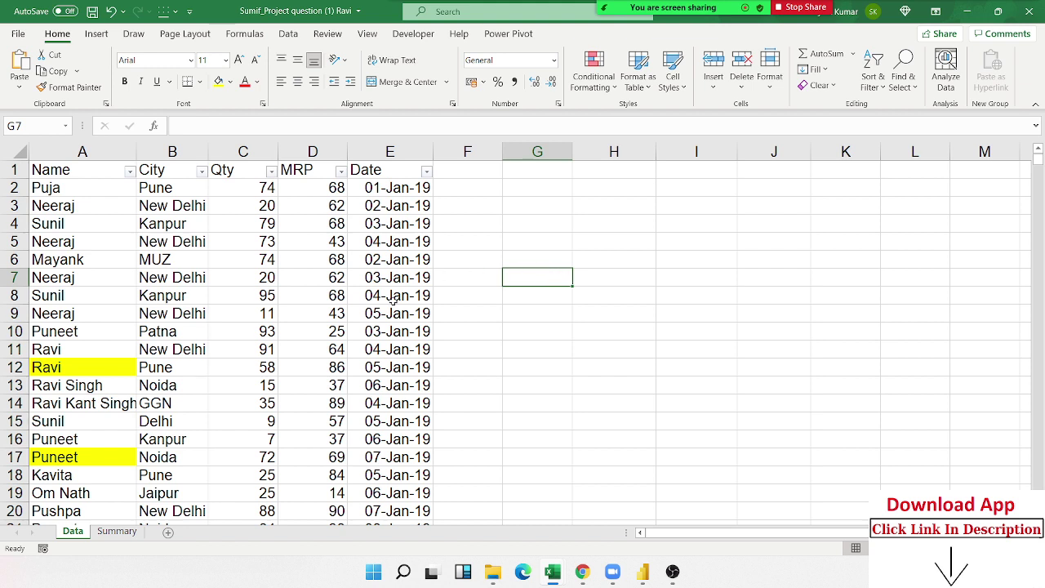
{"action": "left_click", "coordinate": [81, 149]}
{"action": "left_click", "coordinate": [172, 151]}
{"action": "left_click", "coordinate": [229, 151]}
{"action": "left_click", "coordinate": [313, 151]}
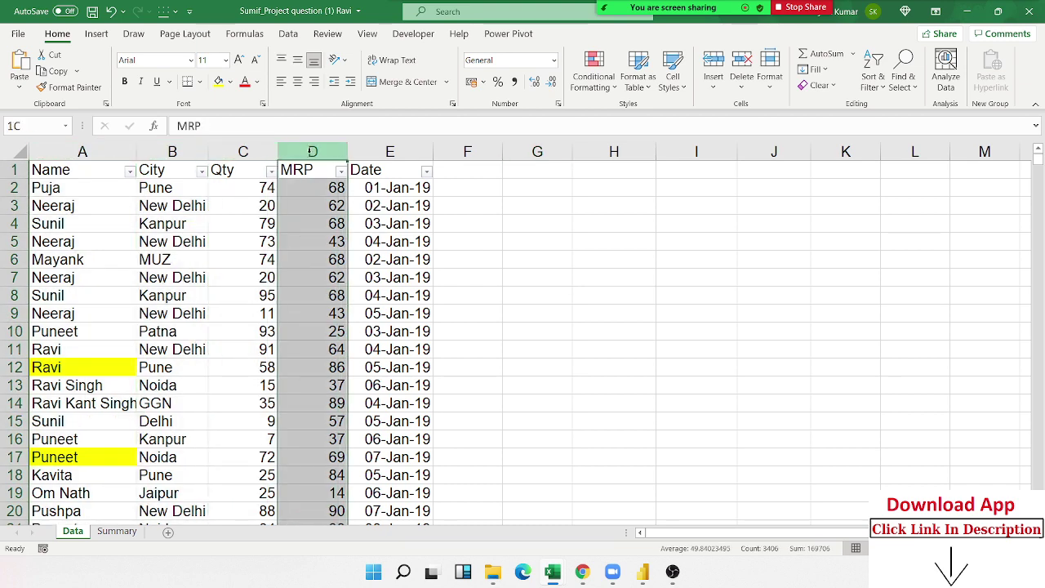
{"action": "left_click", "coordinate": [389, 151]}
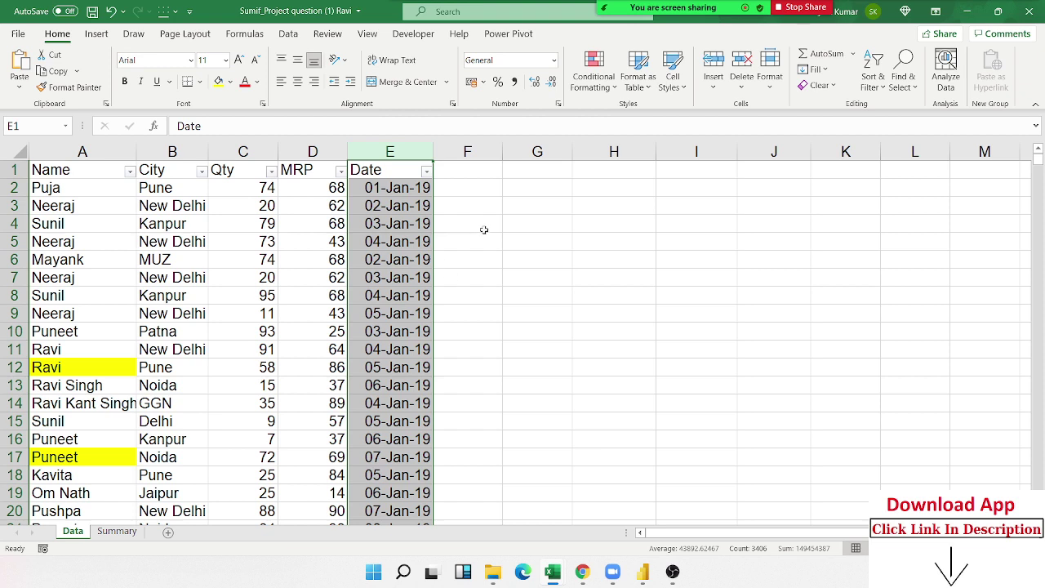
{"action": "left_click", "coordinate": [244, 152]}
Enter =SUM(C:C) in G3 to total the whole Qty column, giving 172004
{"action": "left_click", "coordinate": [536, 211]}
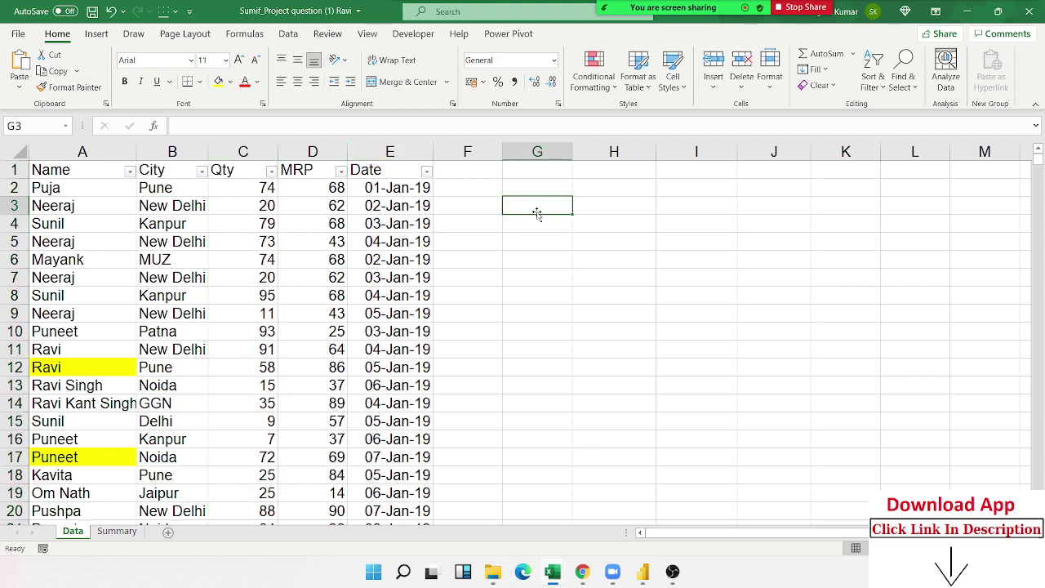
{"action": "type", "text": "=su"}
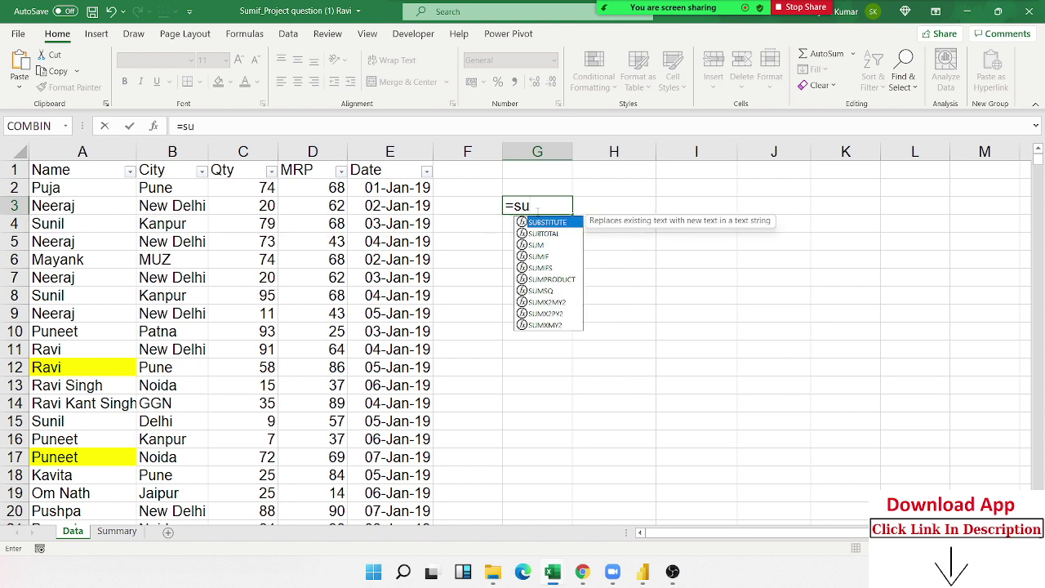
{"action": "key", "text": "Down"}
{"action": "key", "text": "Down"}
{"action": "key", "text": "Tab"}
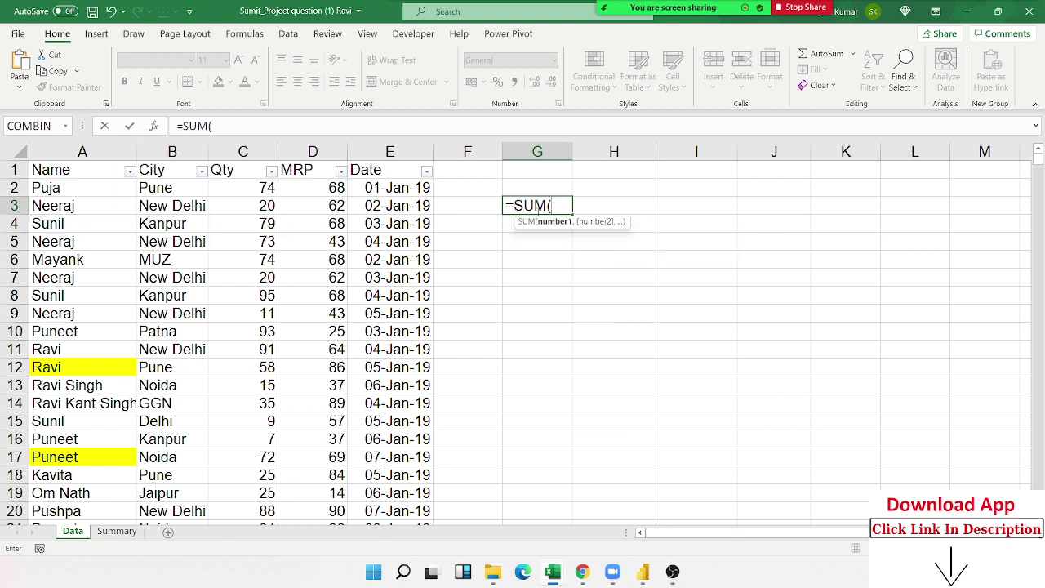
{"action": "left_click", "coordinate": [249, 152]}
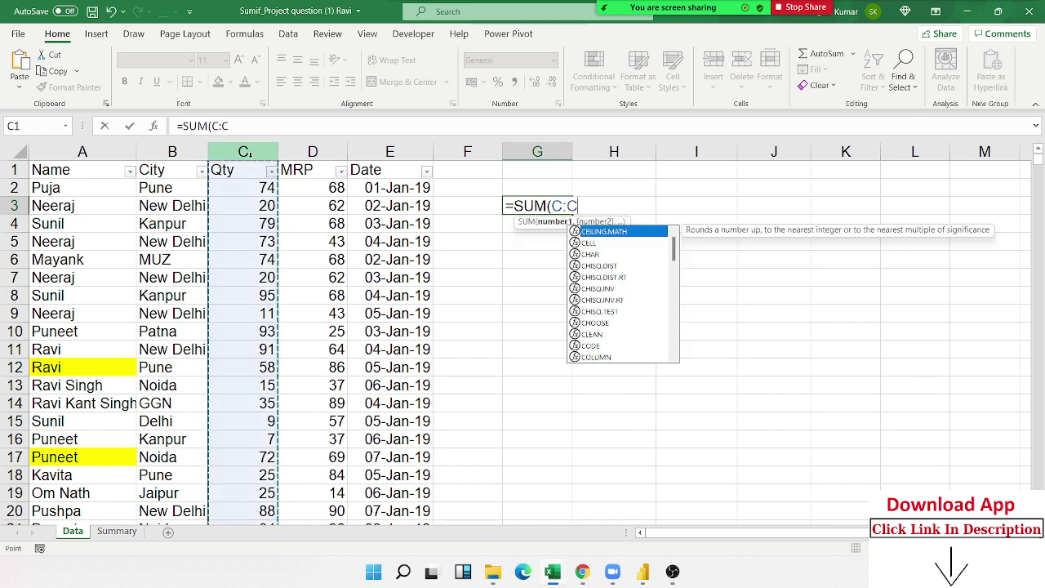
{"action": "key", "text": "Return"}
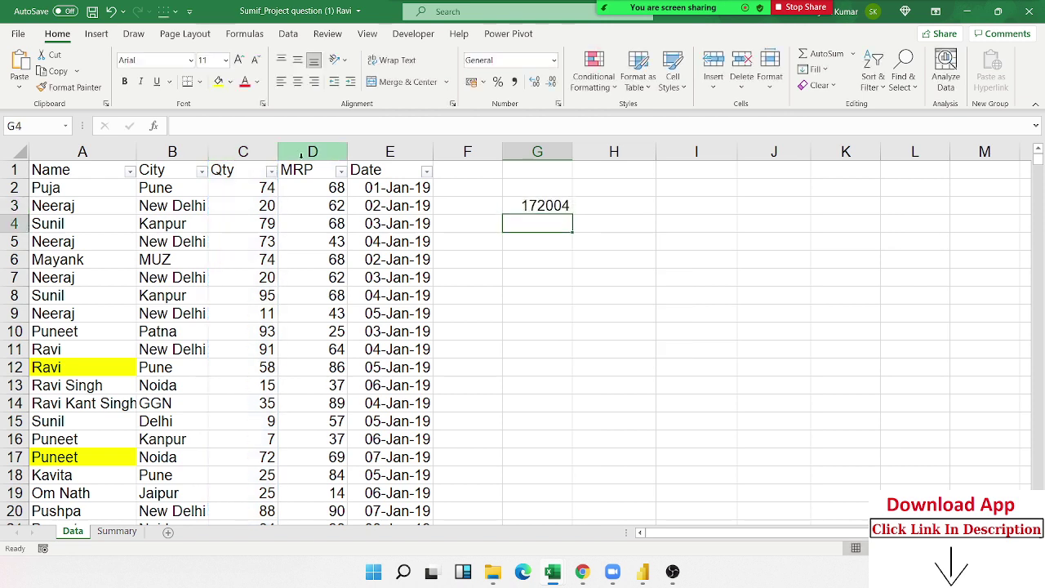
{"action": "left_click", "coordinate": [529, 207]}
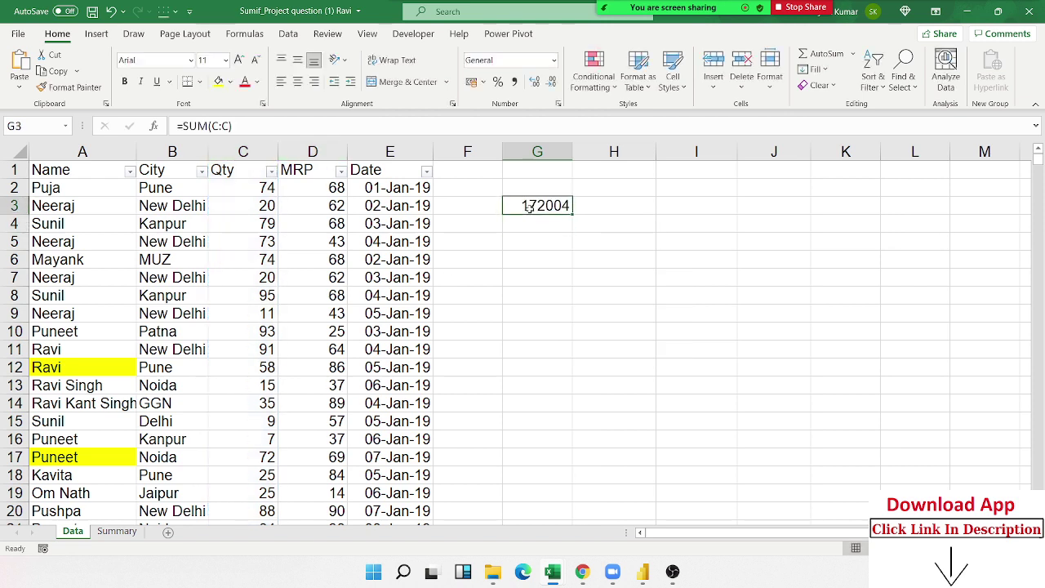
Put Puja in G3 and =SUMIF(A:A,G3,C:C) in H3, returning Puja's Qty total of 74
{"action": "type", "text": "P"}
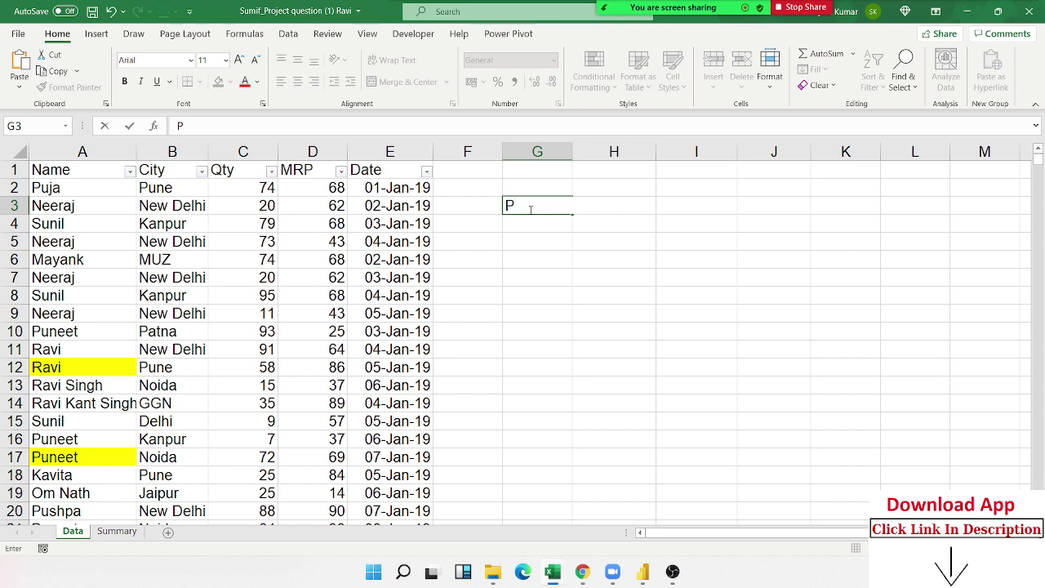
{"action": "type", "text": "uja"}
{"action": "key", "text": "Tab"}
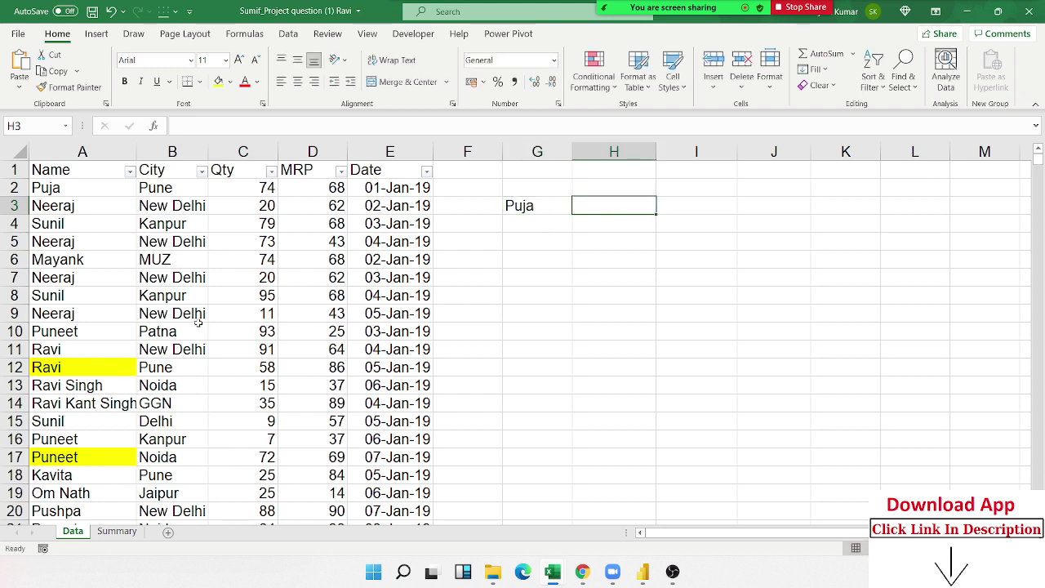
{"action": "type", "text": "=sum"}
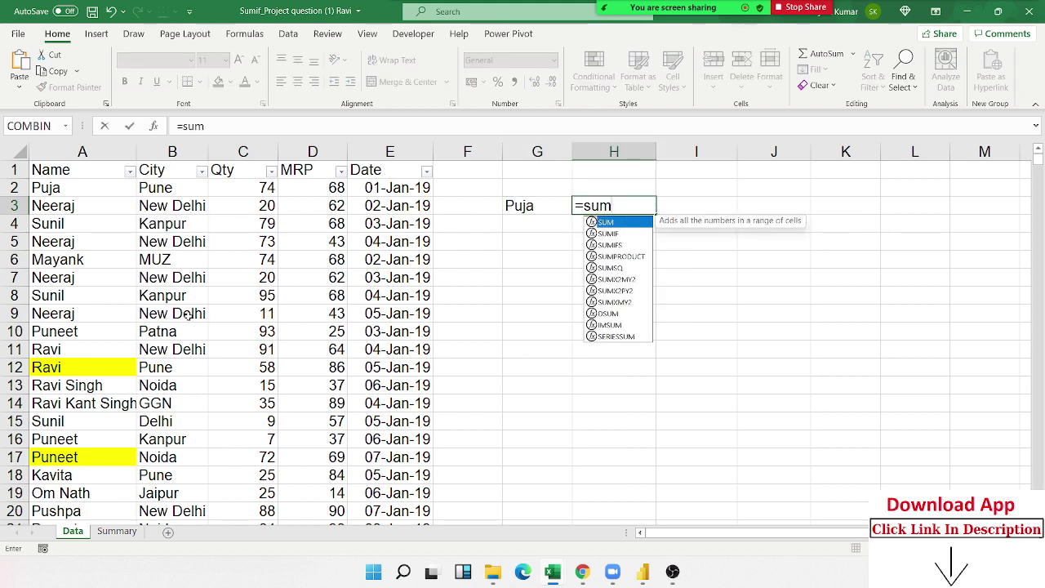
{"action": "key", "text": "Down"}
{"action": "key", "text": "Tab"}
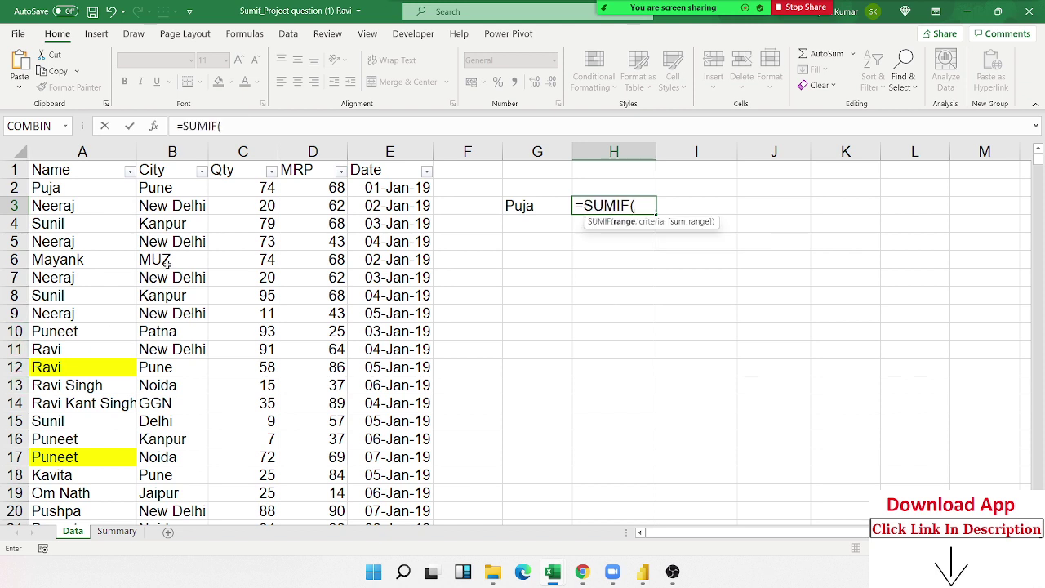
{"action": "left_click", "coordinate": [82, 152]}
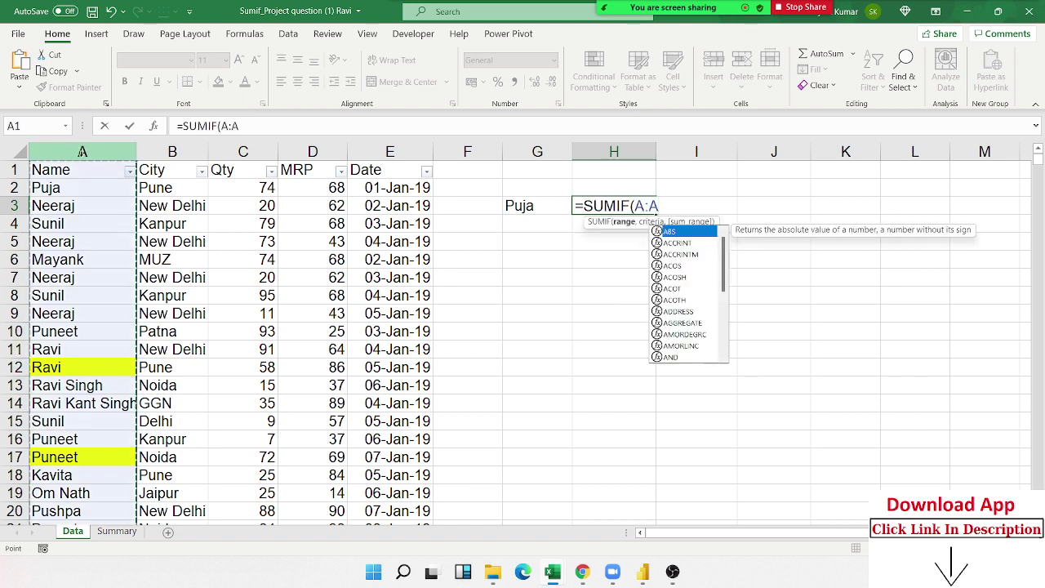
{"action": "type", "text": ","}
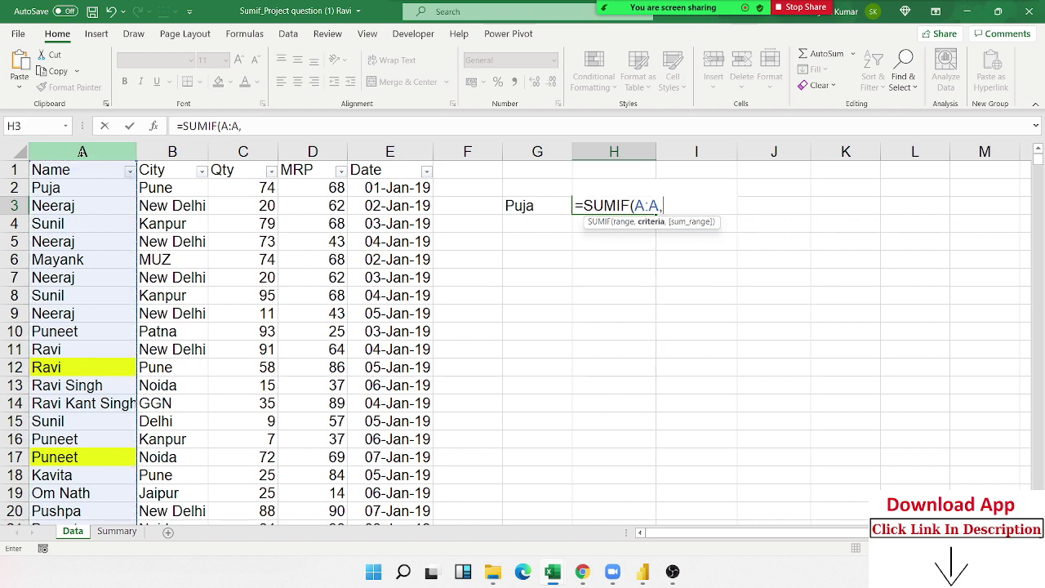
{"action": "left_click", "coordinate": [515, 206]}
{"action": "type", "text": ","}
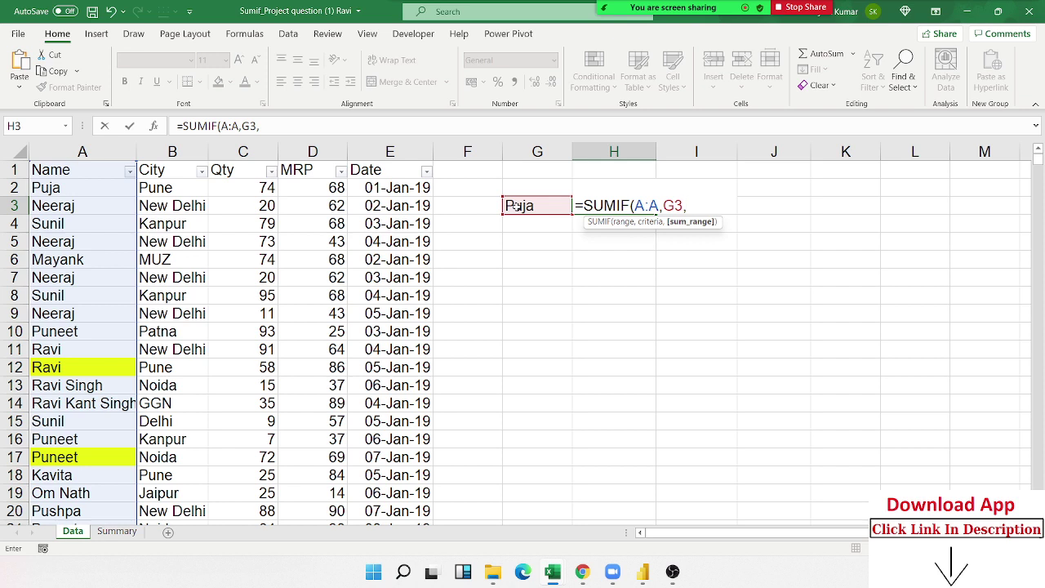
{"action": "left_click", "coordinate": [253, 151]}
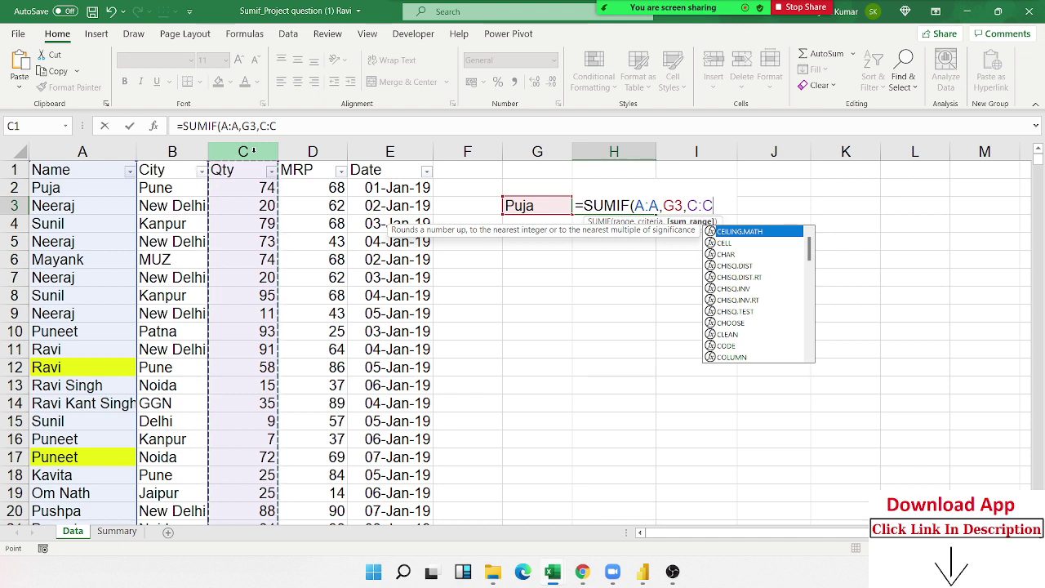
{"action": "key", "text": "Return"}
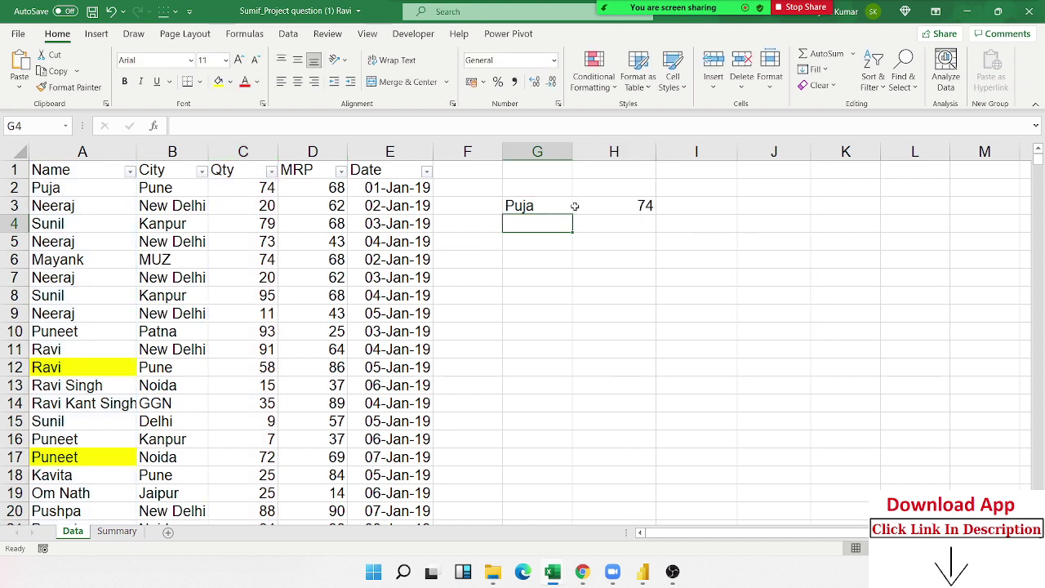
{"action": "left_click", "coordinate": [597, 206]}
{"action": "left_click", "coordinate": [542, 232]}
Enter Sunil in G4 and =SUMIF(A:A,G4,C:C) in H4 to total Sunil's Qty
{"action": "type", "text": "Sunil"}
{"action": "key", "text": "Tab"}
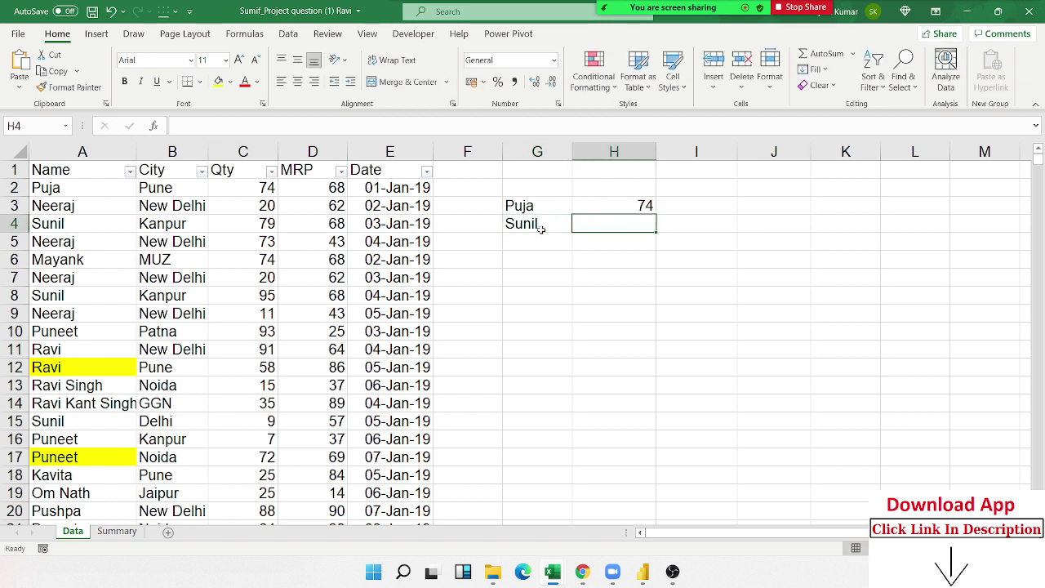
{"action": "type", "text": "=sum"}
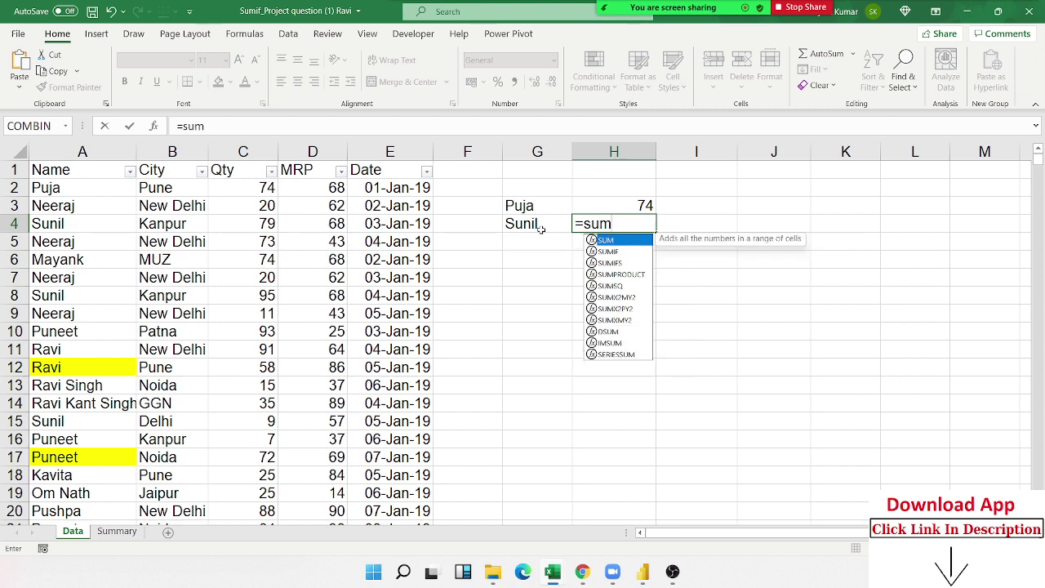
{"action": "key", "text": "Tab"}
{"action": "key", "text": "BackSpace"}
{"action": "key", "text": "Down"}
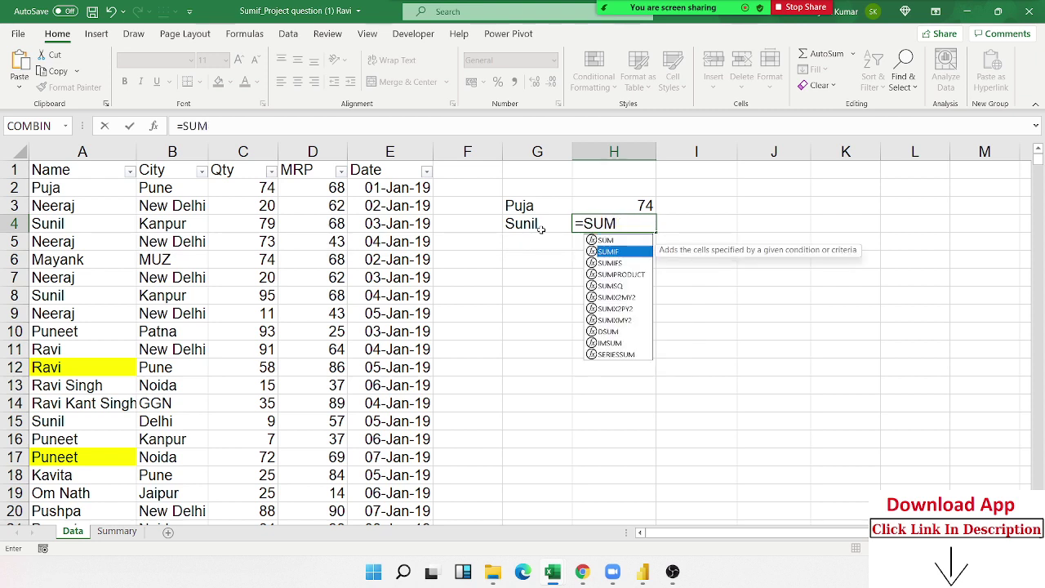
{"action": "key", "text": "Tab"}
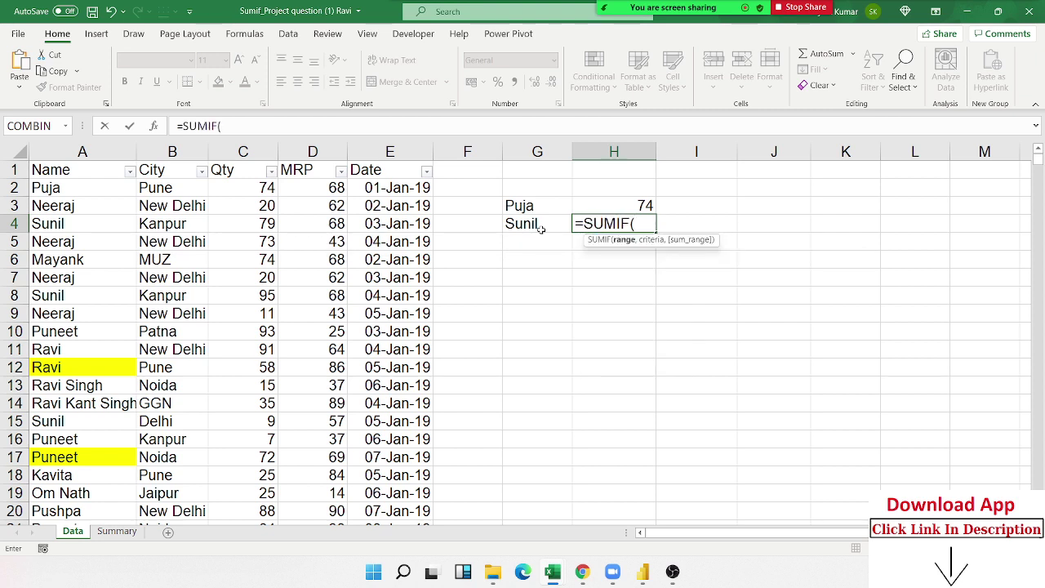
{"action": "left_click", "coordinate": [91, 152]}
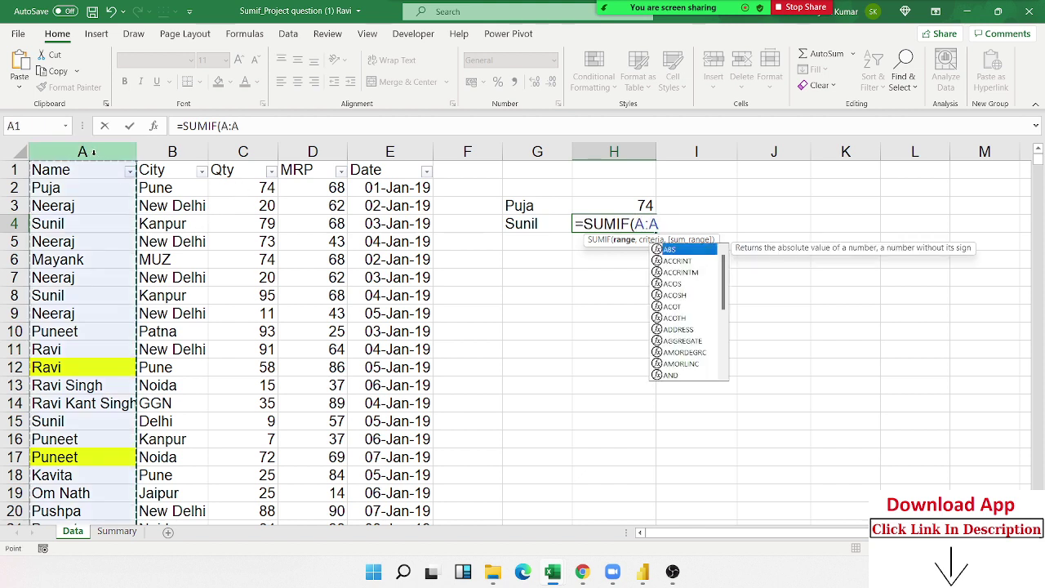
{"action": "type", "text": ","}
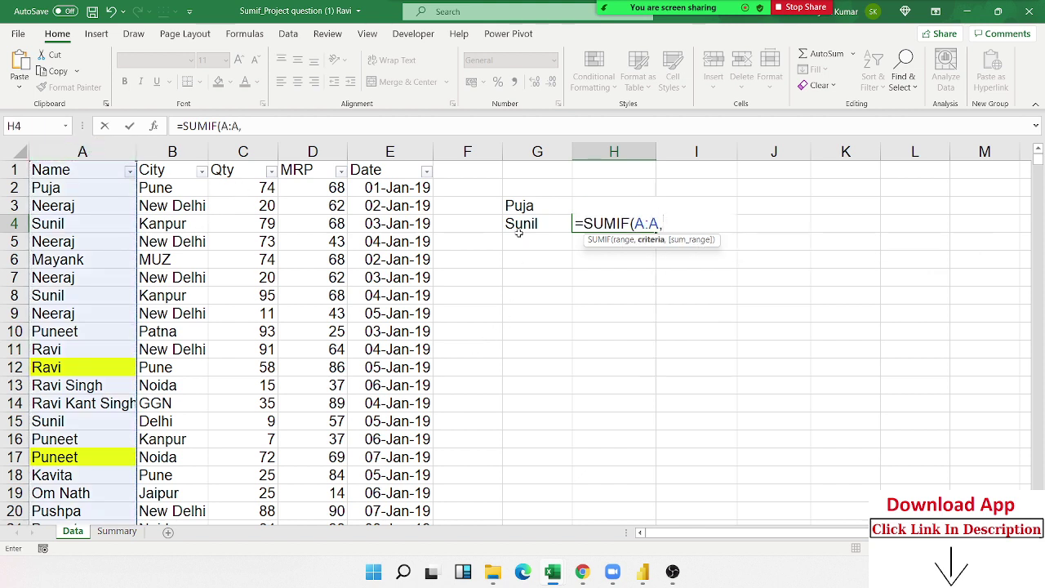
{"action": "left_click", "coordinate": [519, 229]}
{"action": "type", "text": ","}
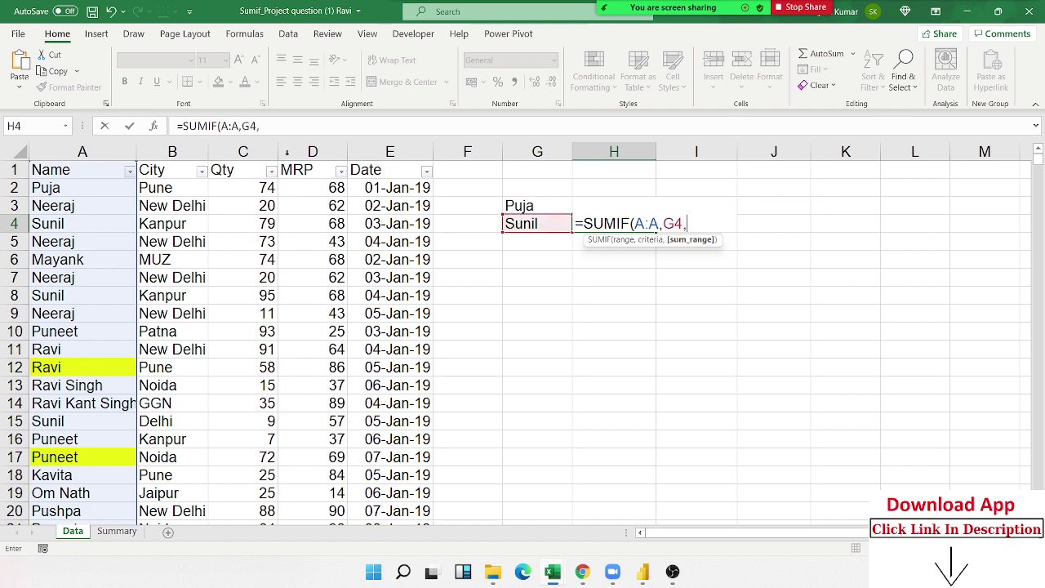
{"action": "left_click", "coordinate": [261, 151]}
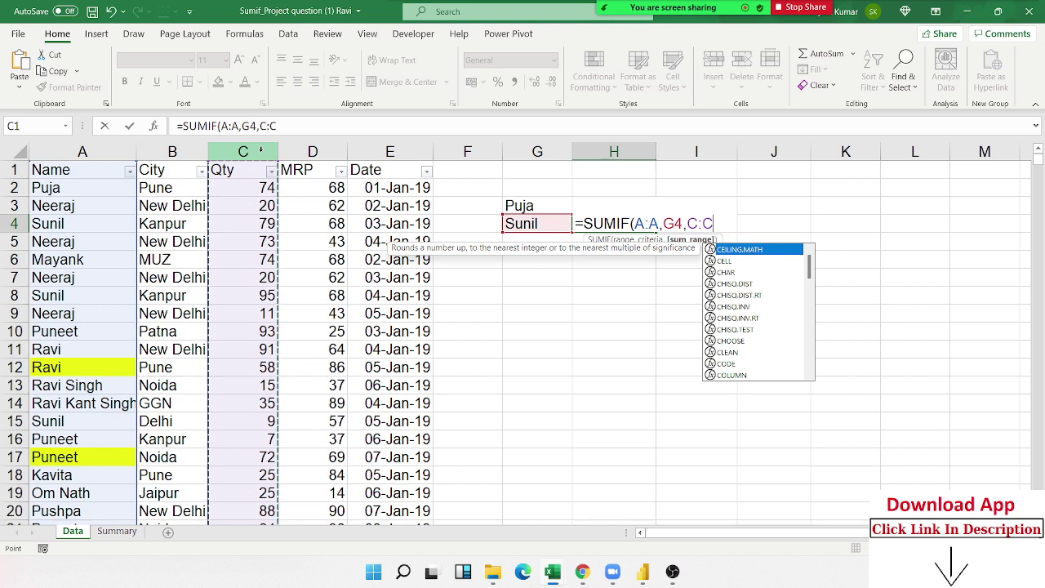
{"action": "key", "text": "Return"}
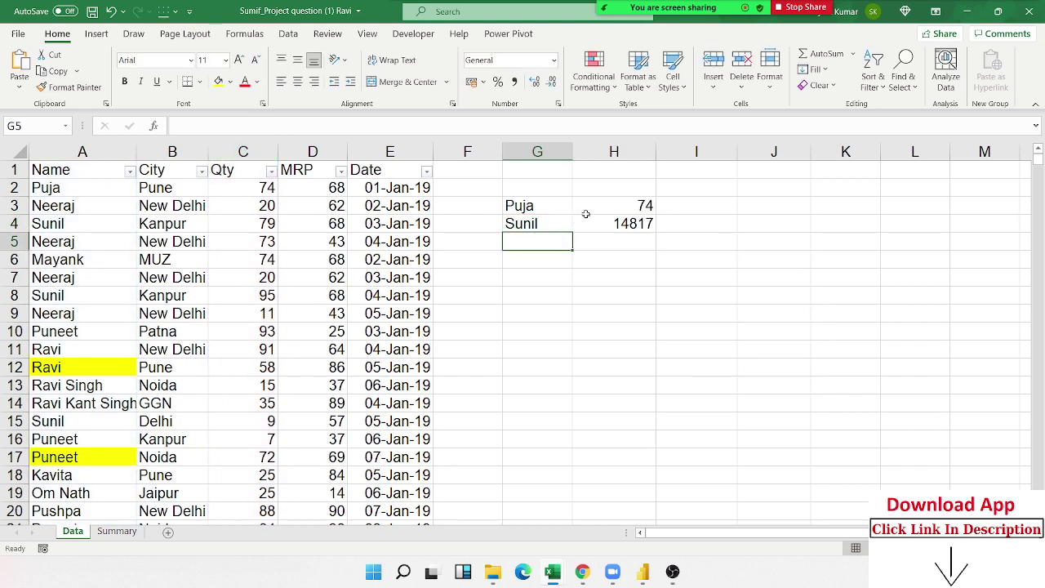
Review H4's SUMIF formula, which returns 14817, leaving it unchanged
{"action": "left_click", "coordinate": [588, 219]}
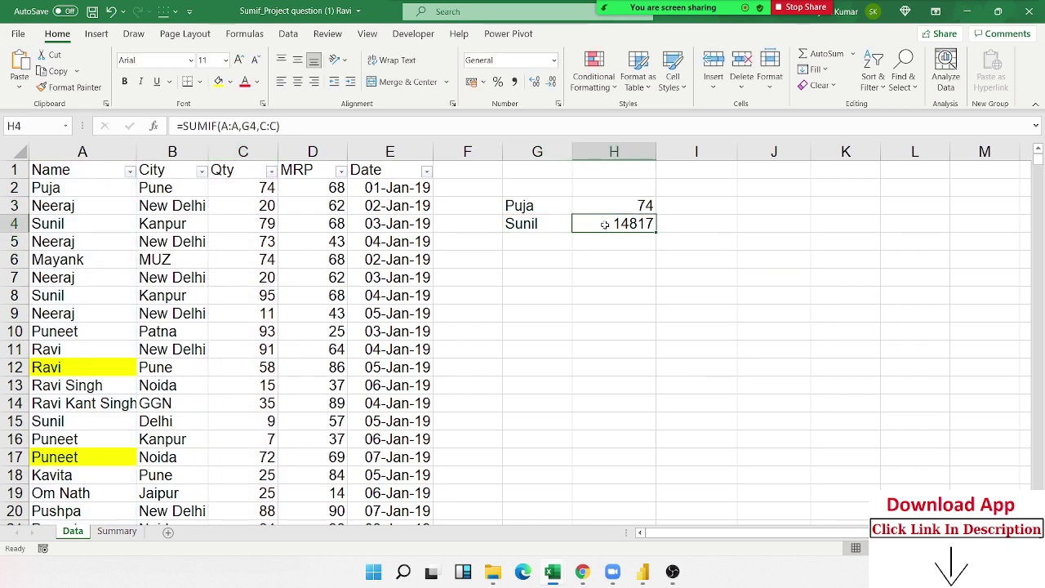
{"action": "double_click", "coordinate": [604, 223]}
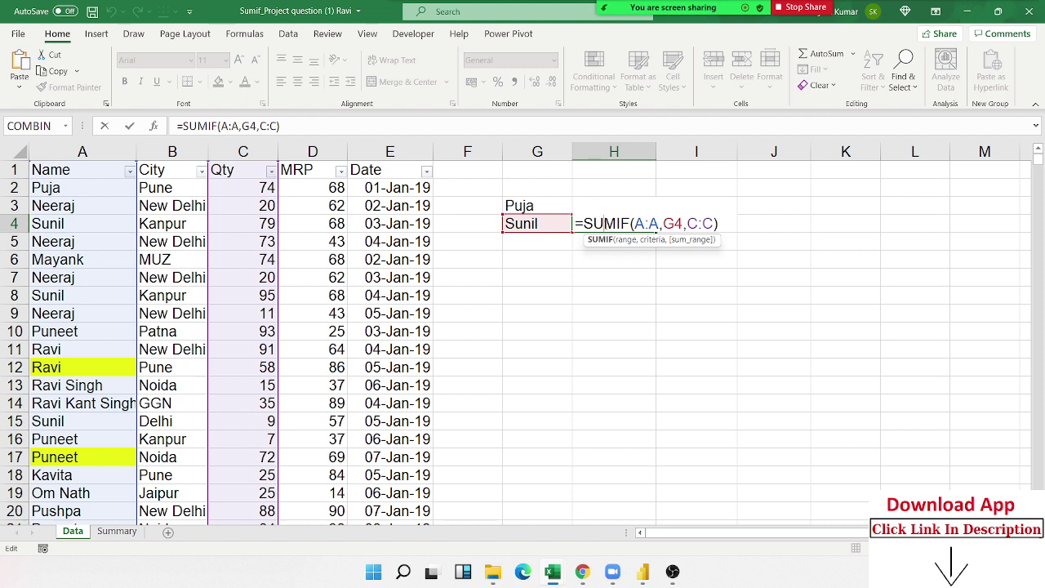
{"action": "key", "text": "Return"}
{"action": "left_click", "coordinate": [586, 219]}
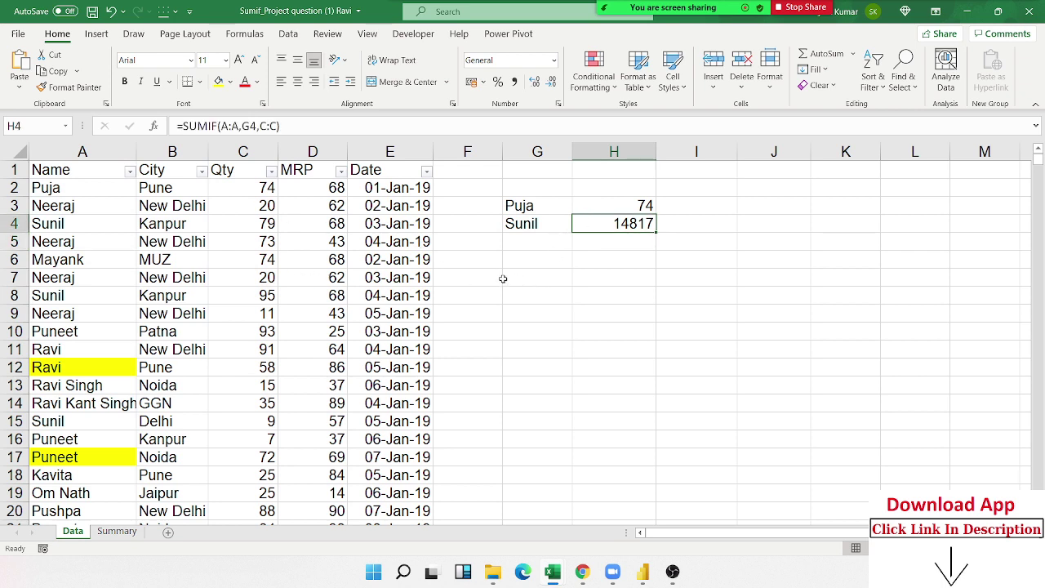
Type the quantity criterion >60 into G7 below the name lookups
{"action": "left_click", "coordinate": [262, 207]}
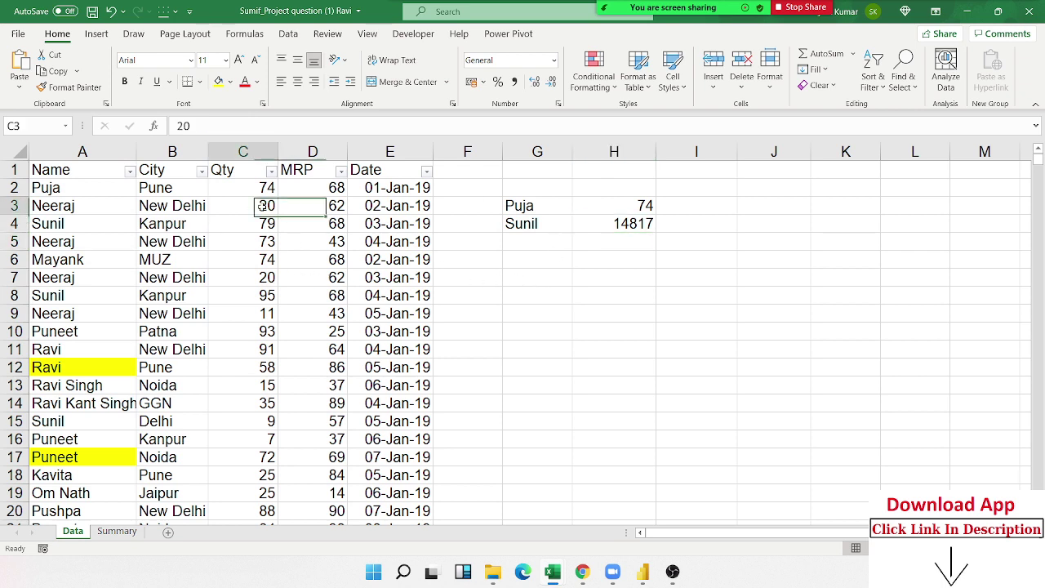
{"action": "left_click", "coordinate": [511, 280]}
{"action": "type", "text": ">6"}
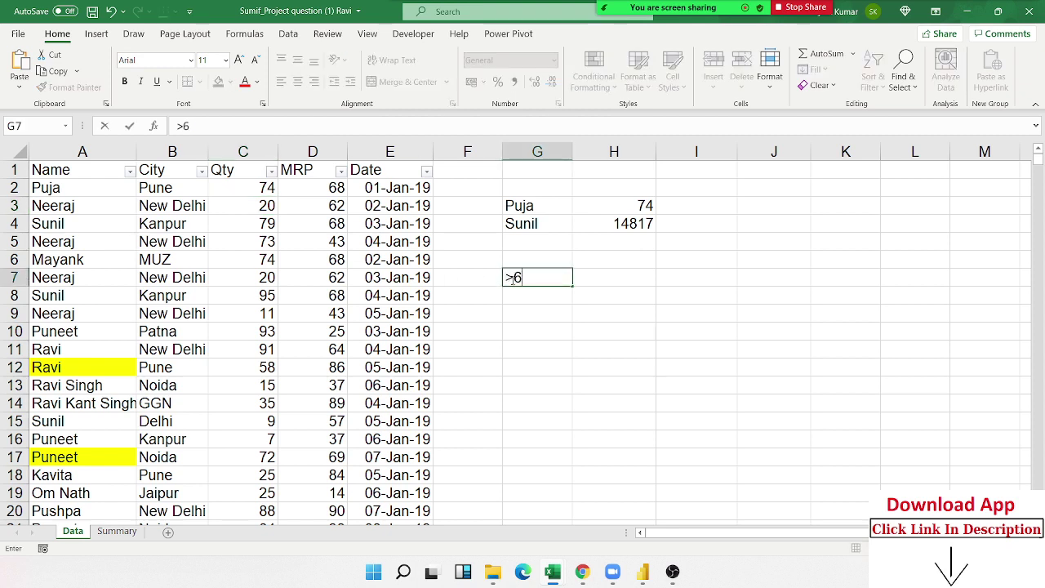
{"action": "type", "text": "0"}
{"action": "key", "text": "Up"}
{"action": "key", "text": "Right"}
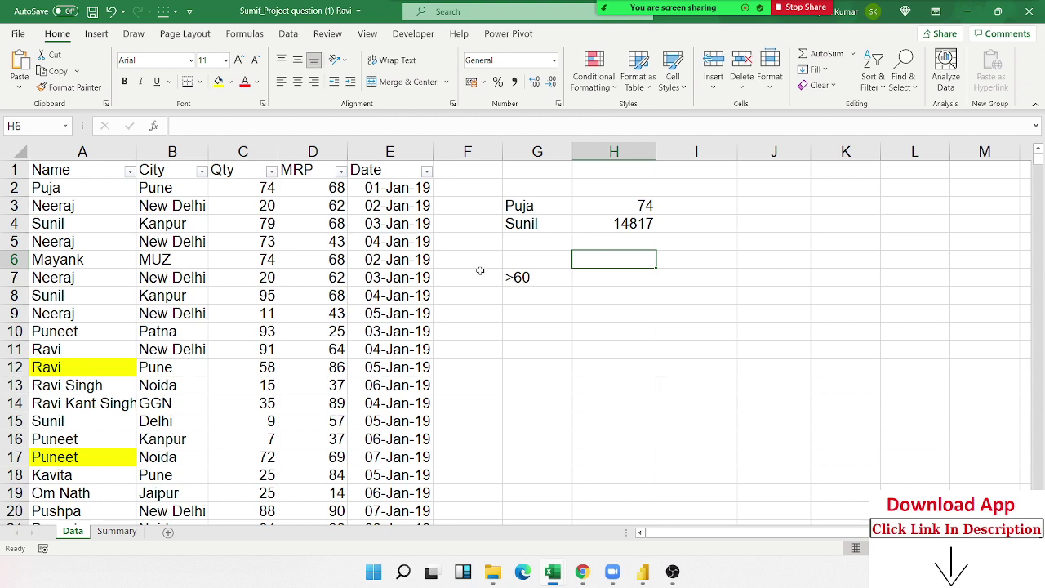
{"action": "left_click", "coordinate": [601, 277]}
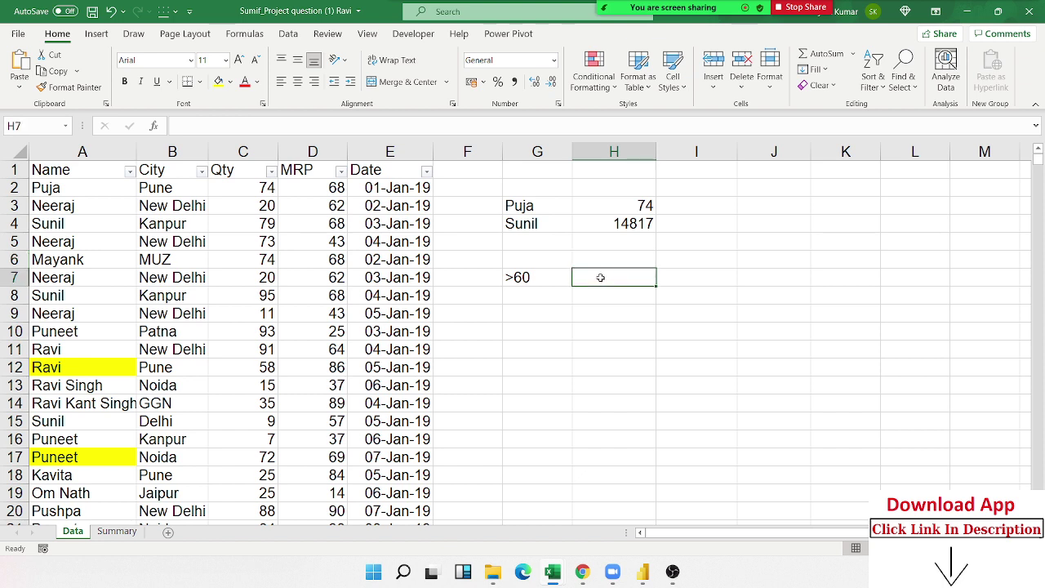
Enter =SUMIF(C:C,G7) in H7 to total Qty values above 60, giving 96659
{"action": "type", "text": "=sum"}
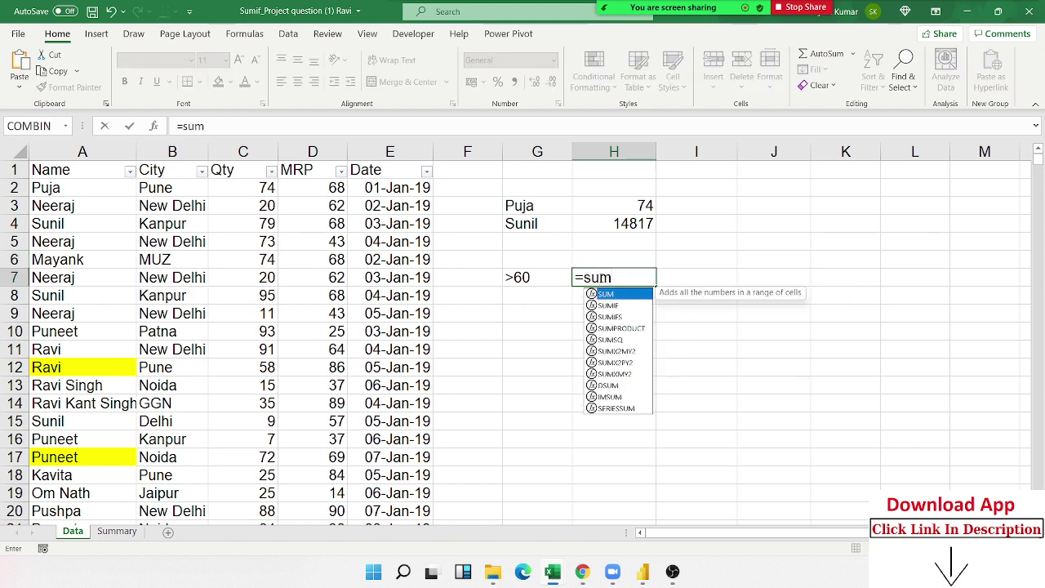
{"action": "key", "text": "Down"}
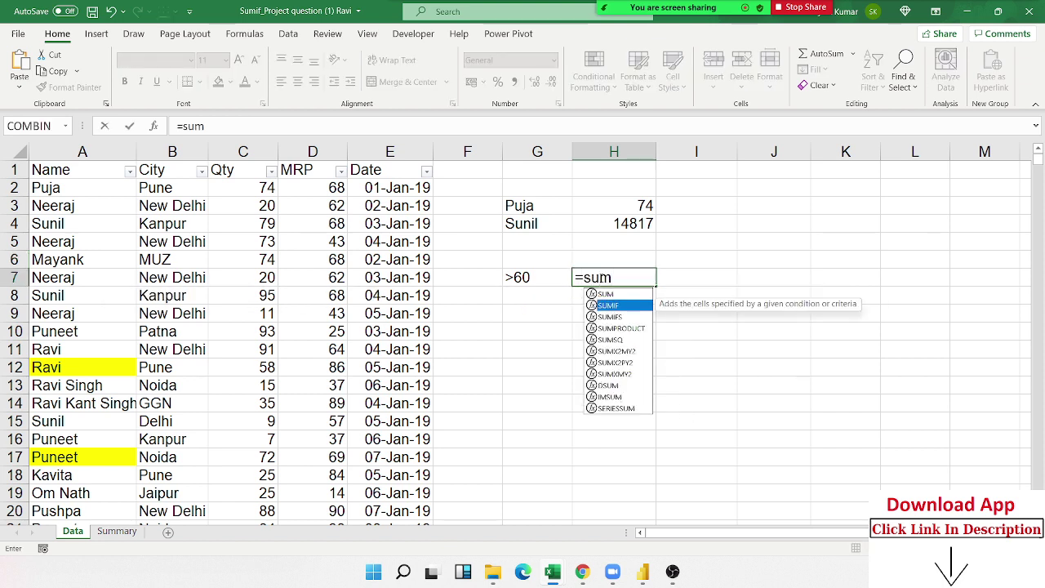
{"action": "key", "text": "Tab"}
{"action": "key", "text": "Left"}
{"action": "key", "text": "Left"}
{"action": "key", "text": "Left"}
{"action": "key", "text": "Left"}
{"action": "key", "text": "Left"}
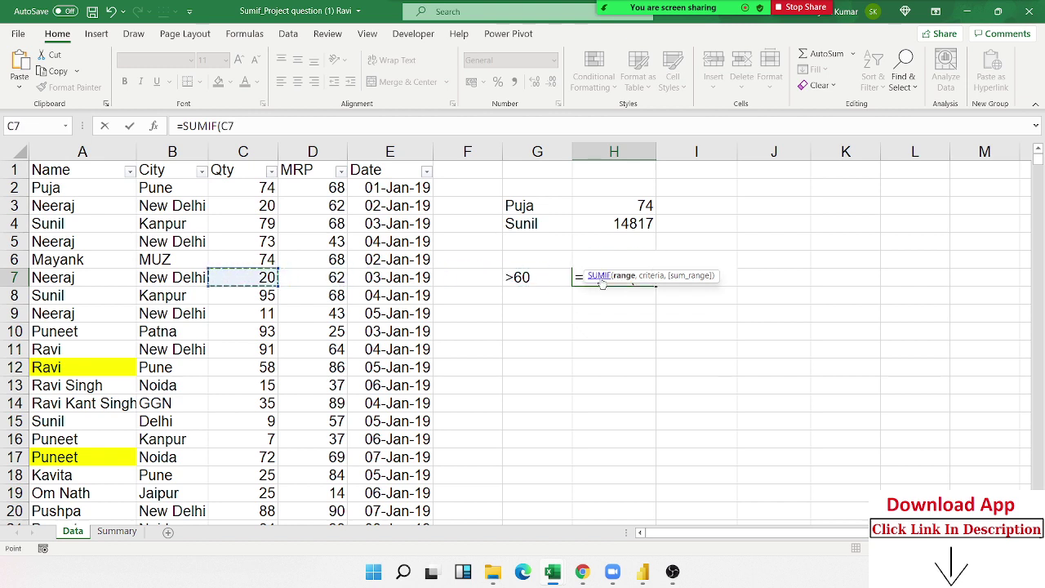
{"action": "key", "text": "ctrl+space"}
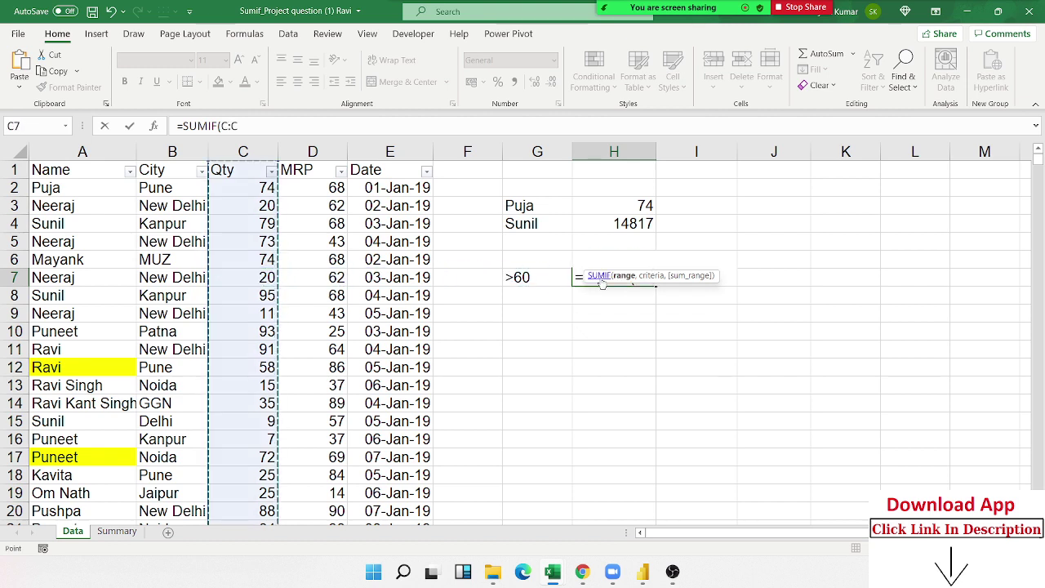
{"action": "type", "text": ","}
{"action": "key", "text": "Left"}
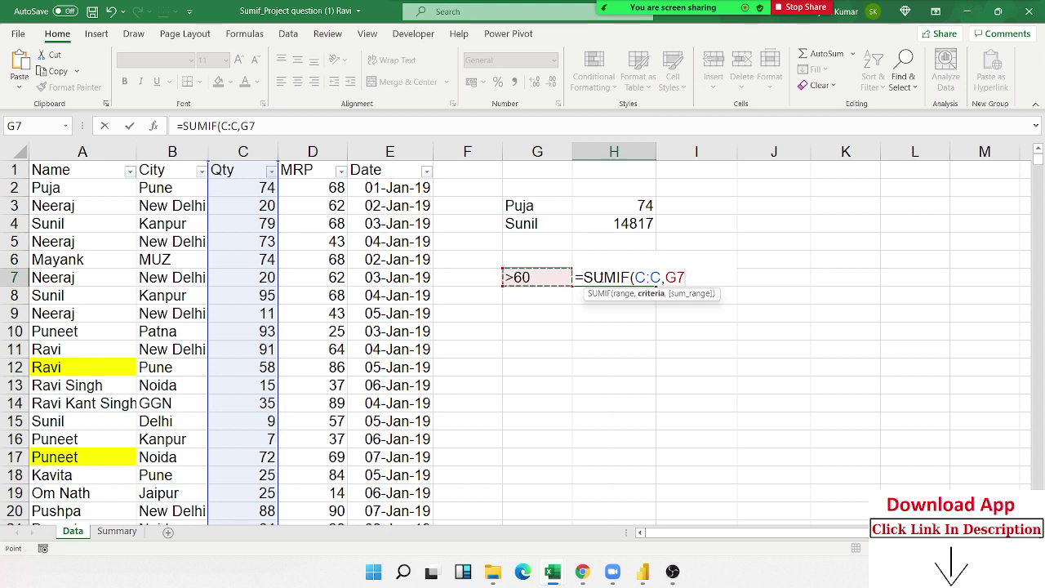
{"action": "key", "text": "Return"}
{"action": "left_click", "coordinate": [599, 278]}
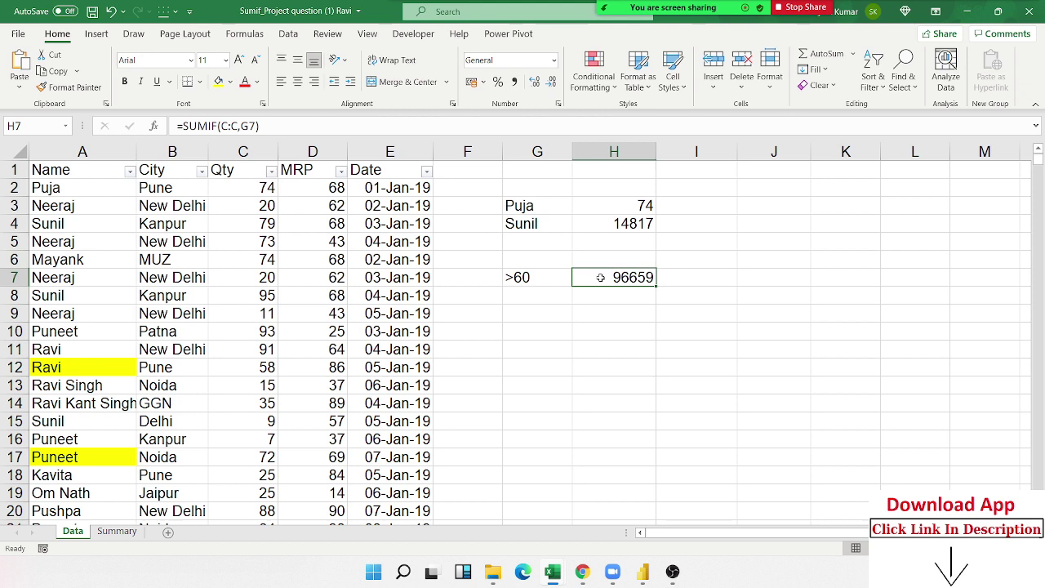
Compare the H4 and H7 SUMIF formulas and check the >60 criterion, leaving both unchanged
{"action": "key", "text": "Up"}
{"action": "key", "text": "Up"}
{"action": "key", "text": "Up"}
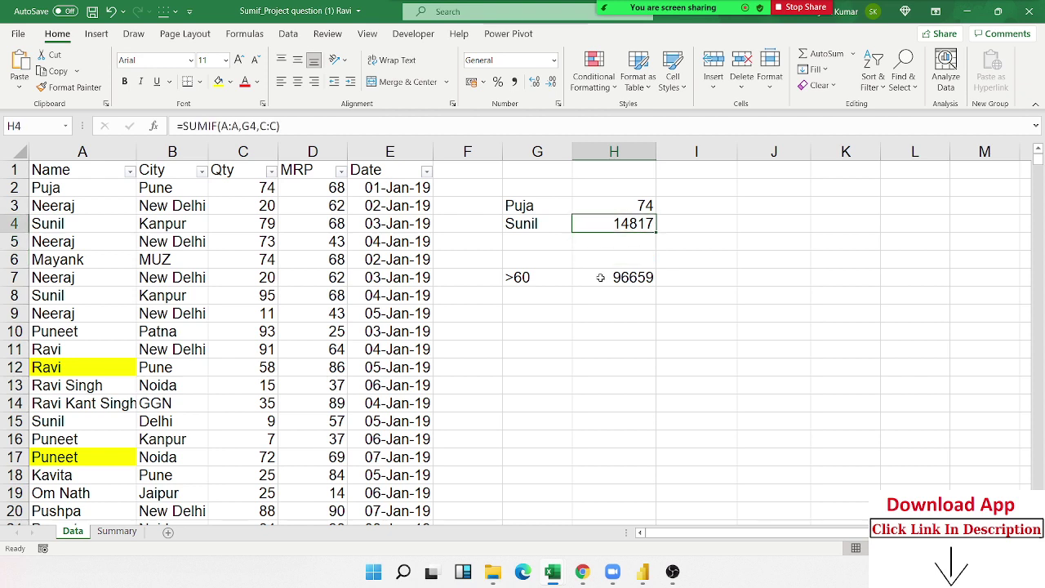
{"action": "key", "text": "F2"}
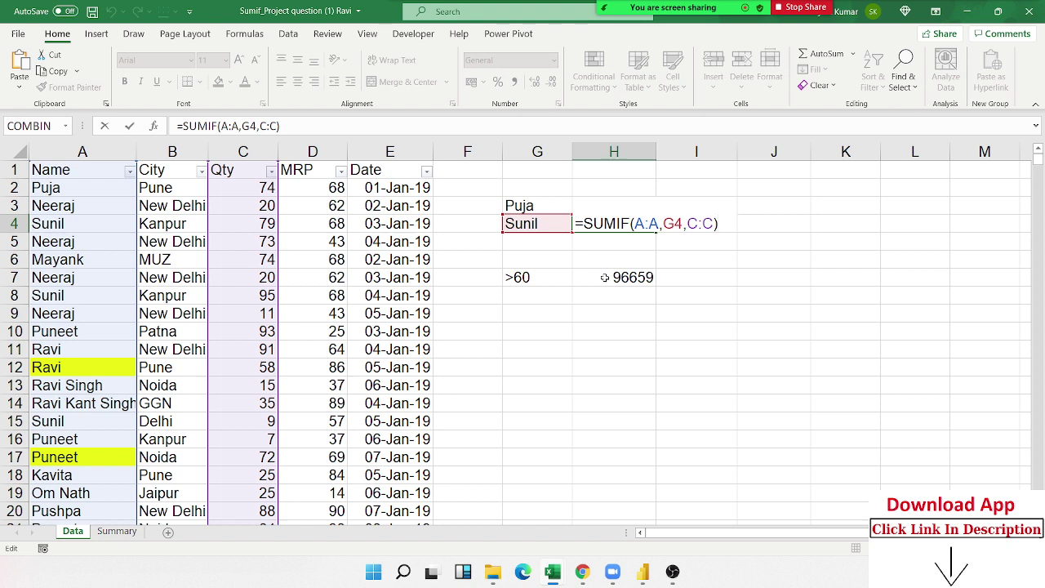
{"action": "key", "text": "Escape"}
{"action": "key", "text": "Down"}
{"action": "key", "text": "Down"}
{"action": "key", "text": "Down"}
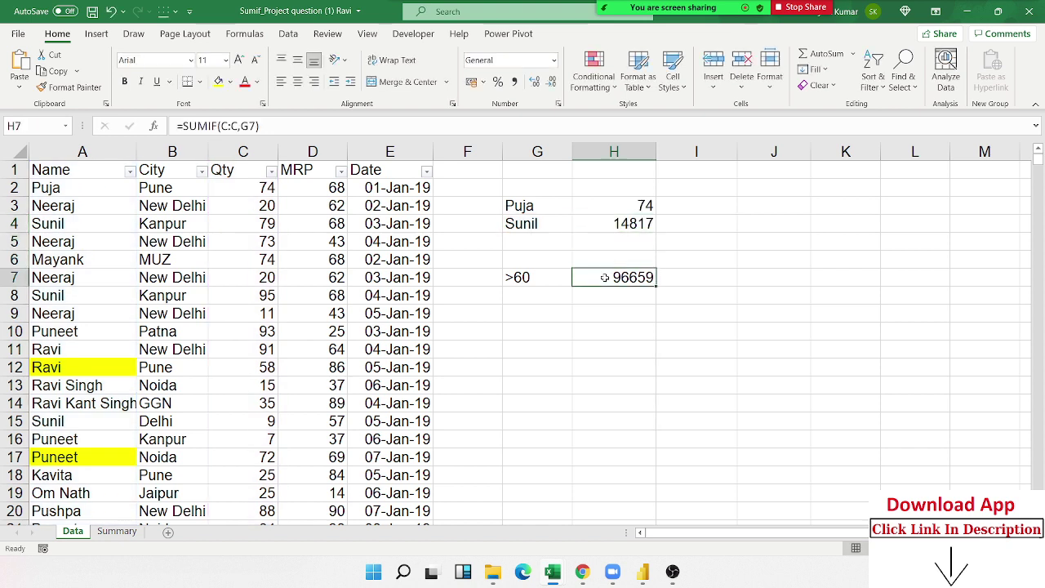
{"action": "key", "text": "F2"}
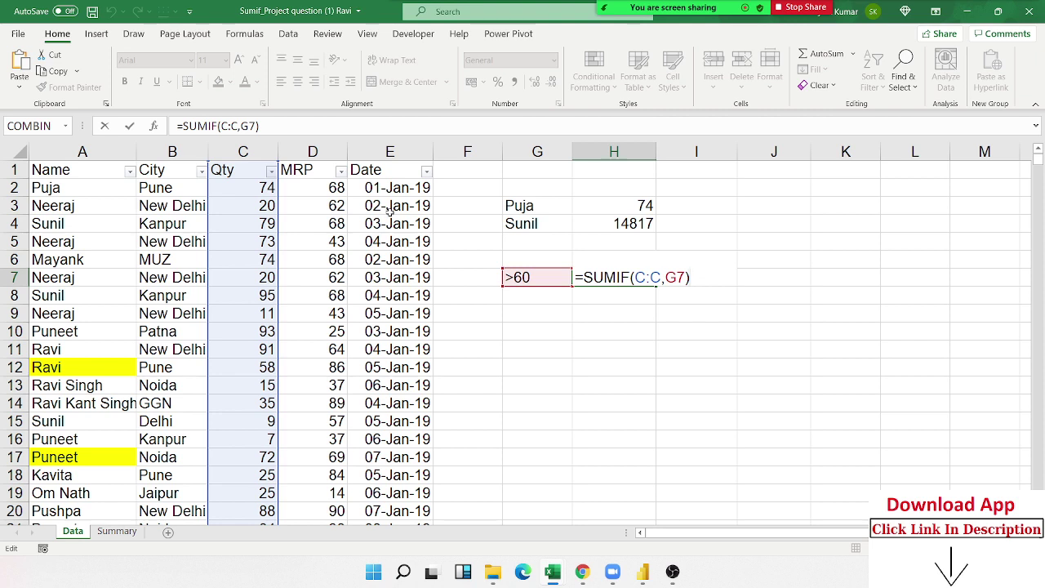
{"action": "key", "text": "ctrl+Return"}
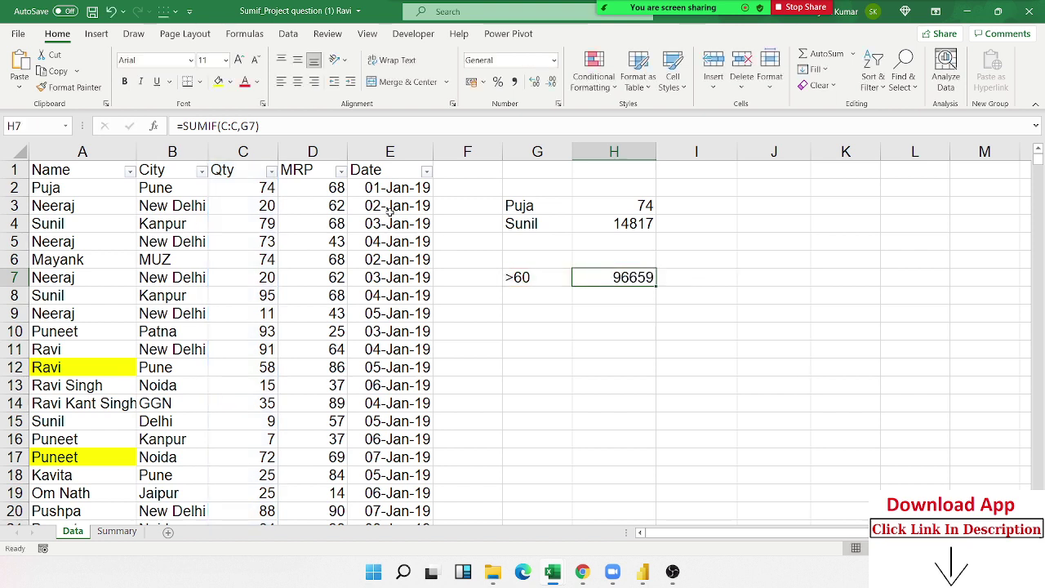
{"action": "left_click", "coordinate": [557, 282]}
{"action": "left_click", "coordinate": [614, 281]}
Enter the operators <, >=, <= and <> in G8 through G11
{"action": "left_click", "coordinate": [551, 298]}
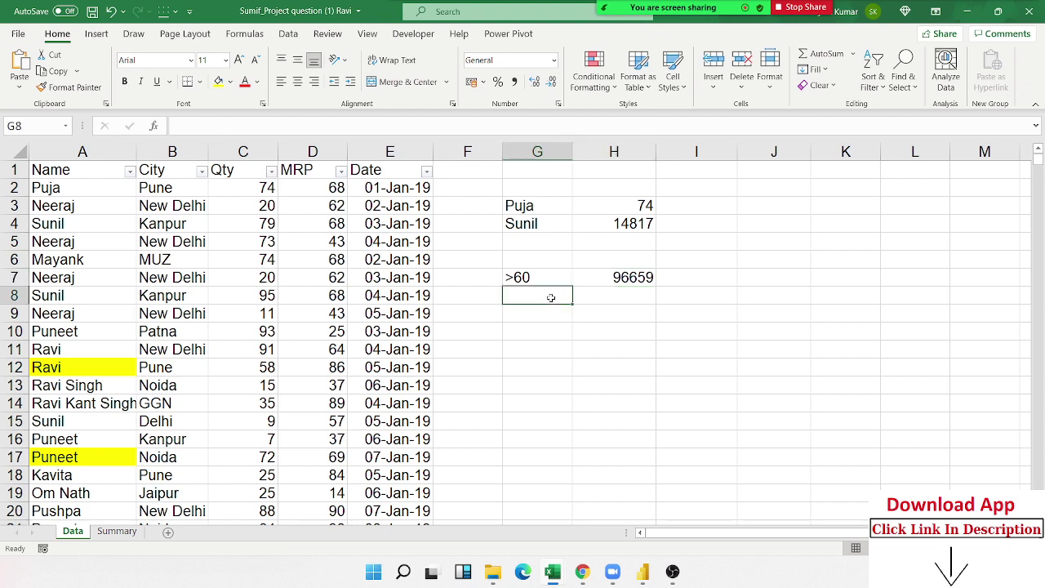
{"action": "type", "text": "<"}
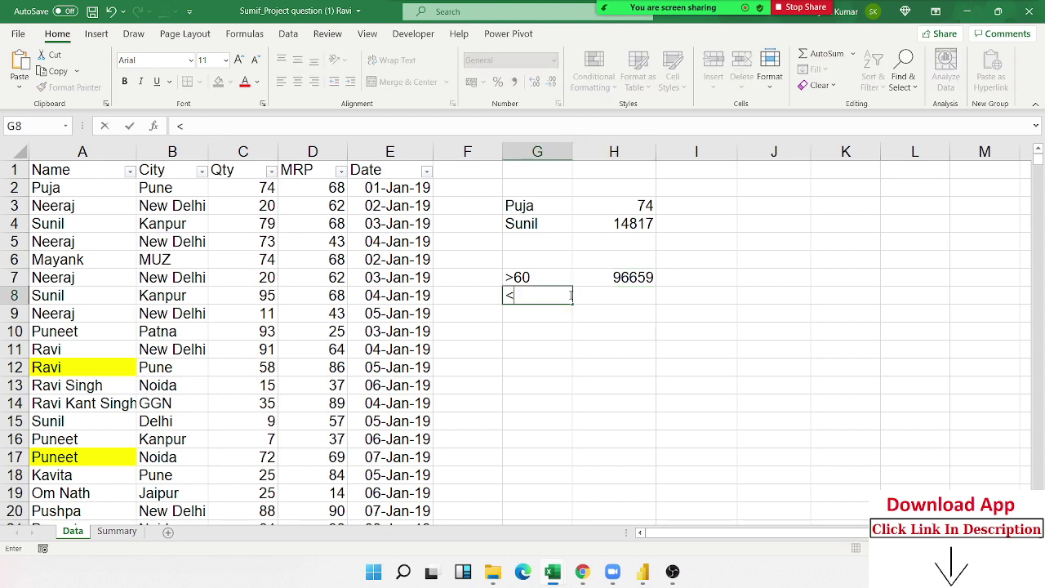
{"action": "key", "text": "Return"}
{"action": "type", "text": ">="}
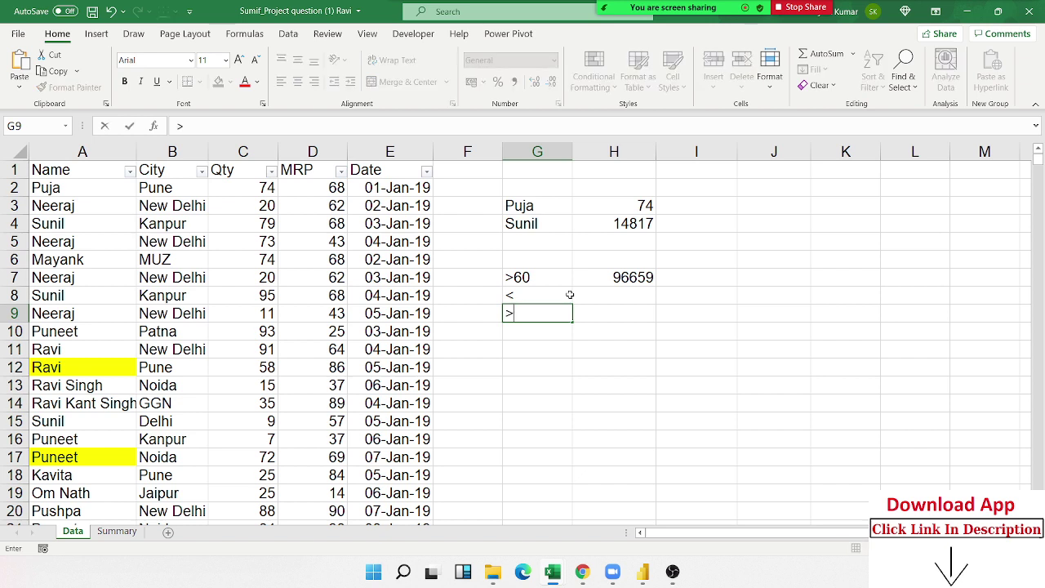
{"action": "key", "text": "Return"}
{"action": "type", "text": "<="}
{"action": "key", "text": "Return"}
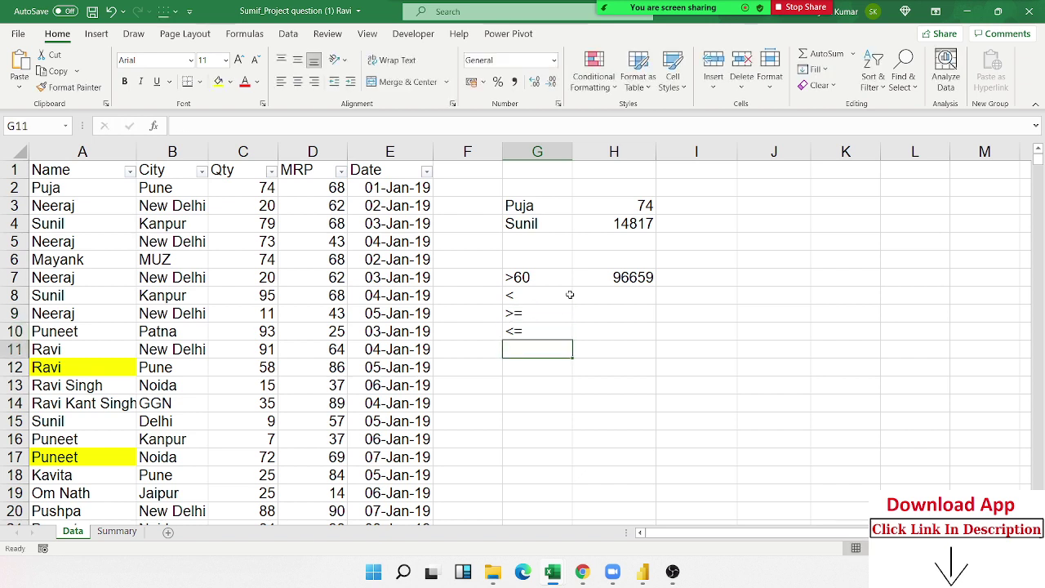
{"action": "type", "text": "<>"}
{"action": "key", "text": "Return"}
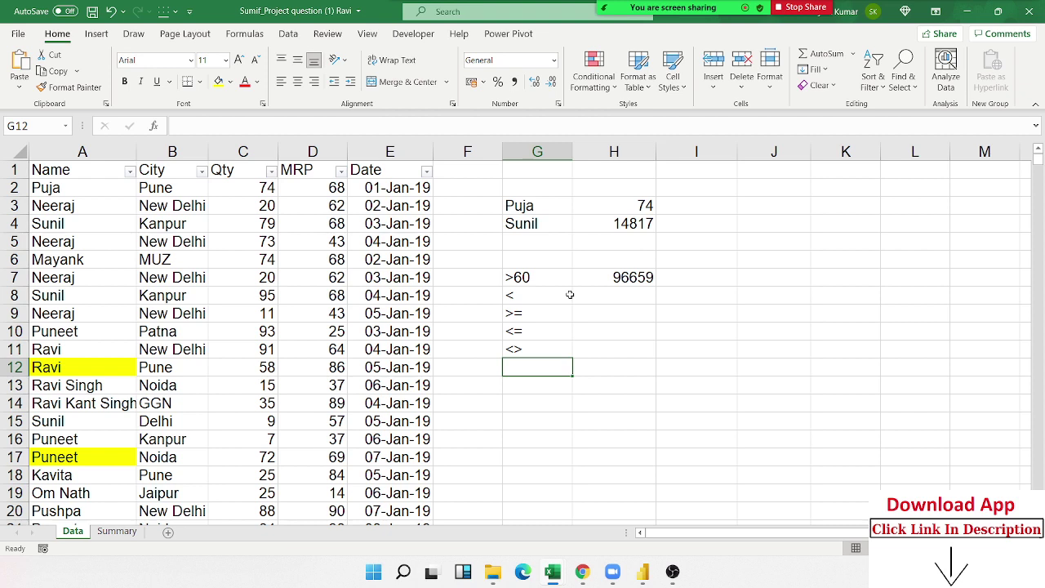
Review the name entries in column A, including the longer names in rows 12 to 14
{"action": "left_click", "coordinate": [50, 191]}
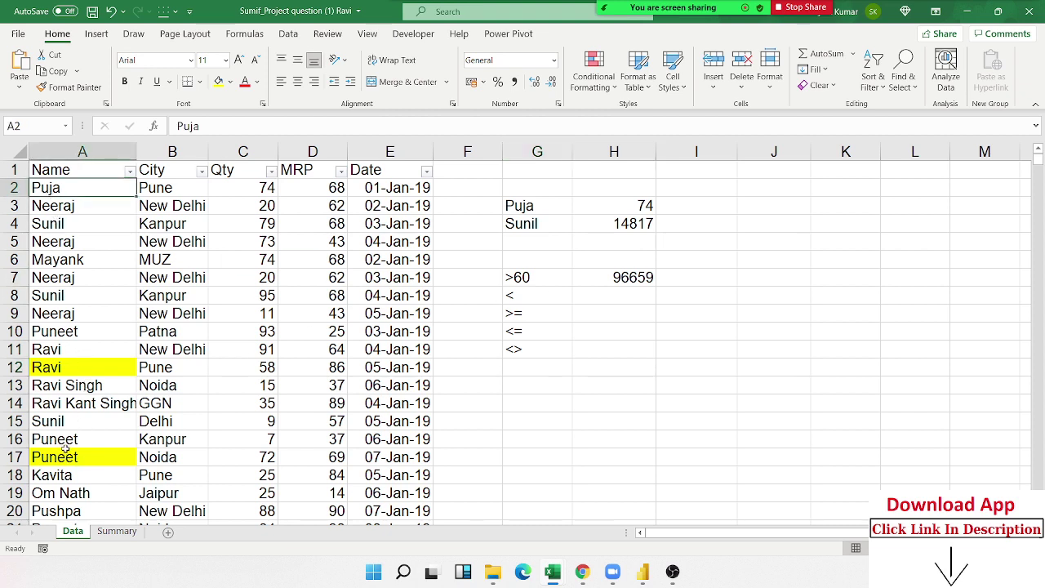
{"action": "left_click", "coordinate": [66, 367]}
{"action": "left_click", "coordinate": [70, 385]}
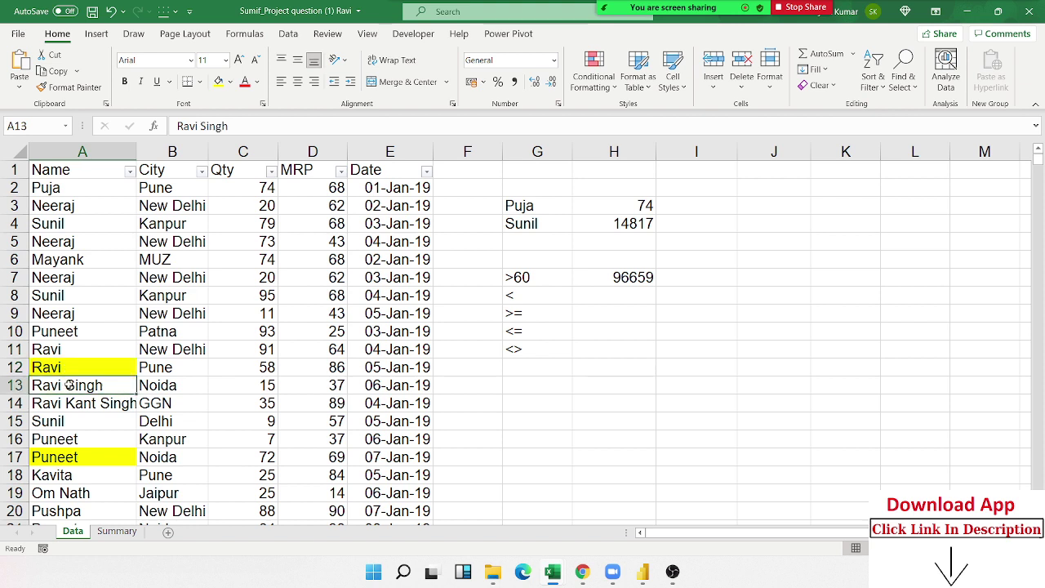
{"action": "left_click", "coordinate": [72, 402]}
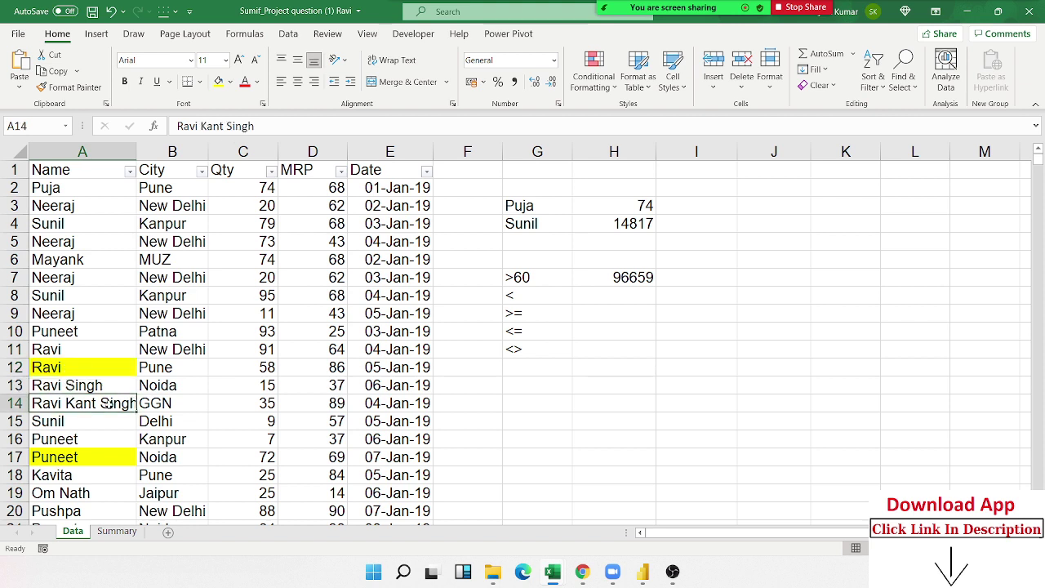
{"action": "left_click", "coordinate": [538, 373]}
{"action": "left_click", "coordinate": [536, 385]}
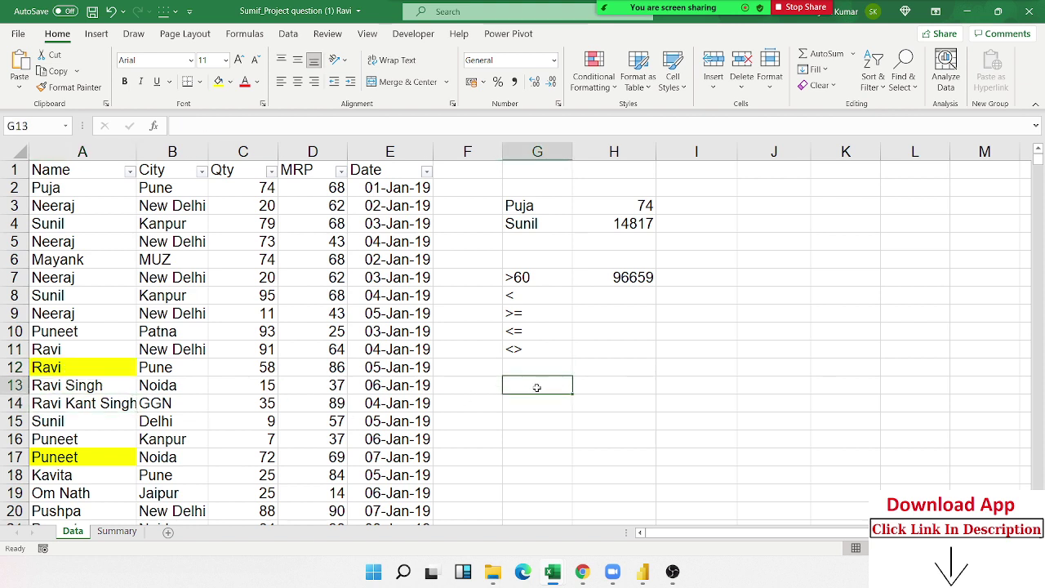
Enter the wildcard criterion *Ravi* in G13
{"action": "type", "text": "*RA"}
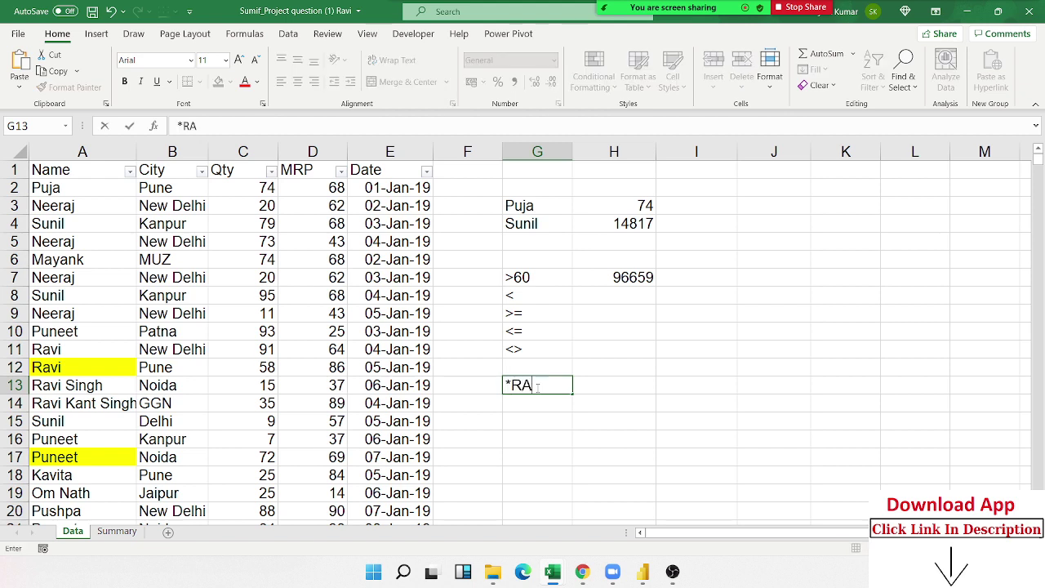
{"action": "type", "text": "vi*"}
{"action": "key", "text": "ctrl+Return"}
{"action": "left_click", "coordinate": [574, 385]}
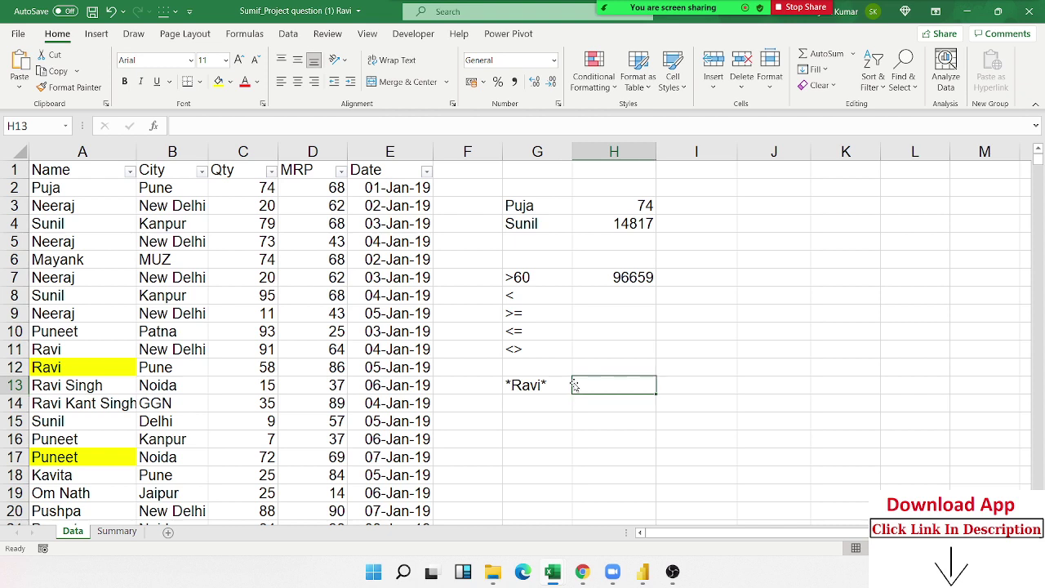
Enter =SUMIF(A:A,G13,C:C) in H13, totalling Qty for names containing Ravi as 30999
{"action": "type", "text": "=sum"}
{"action": "key", "text": "Tab"}
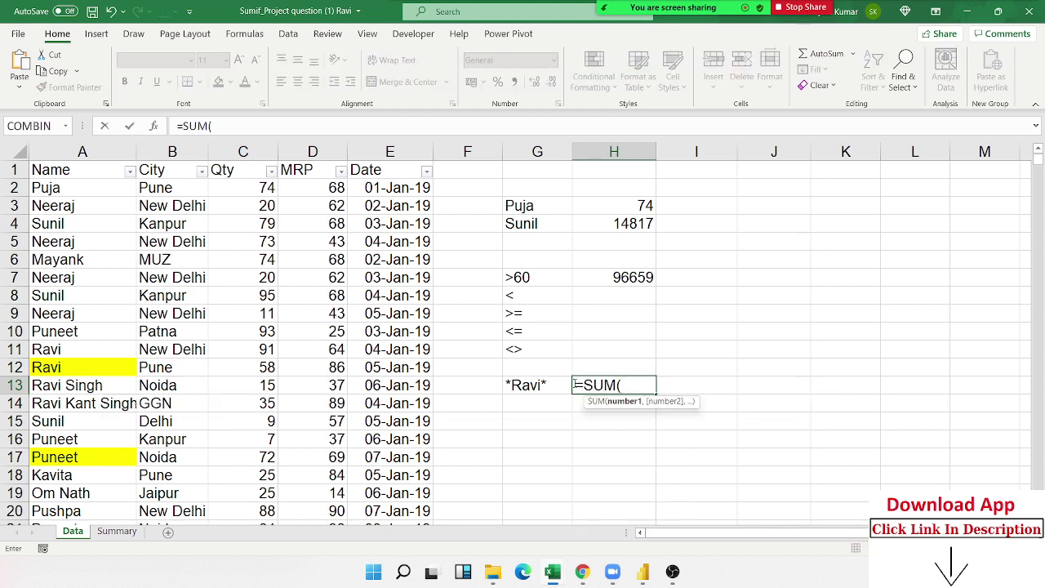
{"action": "key", "text": "BackSpace"}
{"action": "type", "text": "if"}
{"action": "key", "text": "Tab"}
{"action": "key", "text": "Left"}
{"action": "key", "text": "Left"}
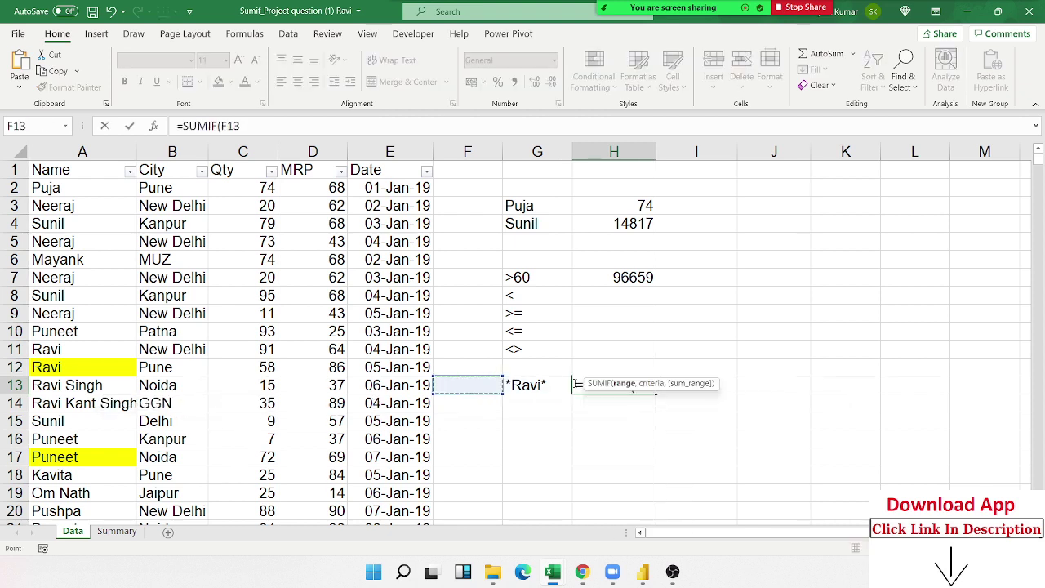
{"action": "key", "text": "Left"}
{"action": "key", "text": "Left"}
{"action": "key", "text": "Left"}
{"action": "key", "text": "Left"}
{"action": "key", "text": "Left"}
{"action": "key", "text": "ctrl+space"}
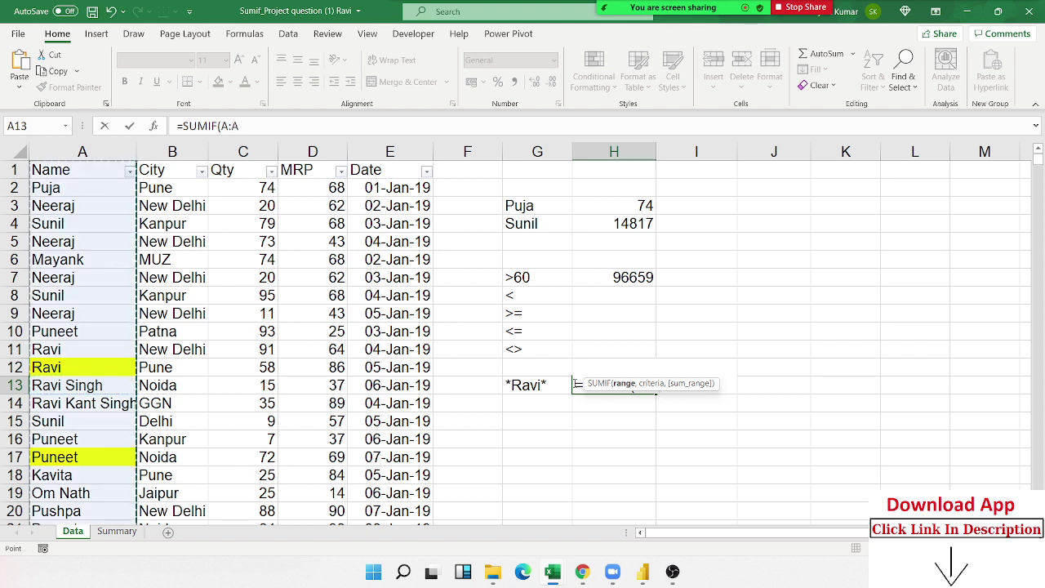
{"action": "type", "text": ","}
{"action": "key", "text": "Left"}
{"action": "type", "text": ","}
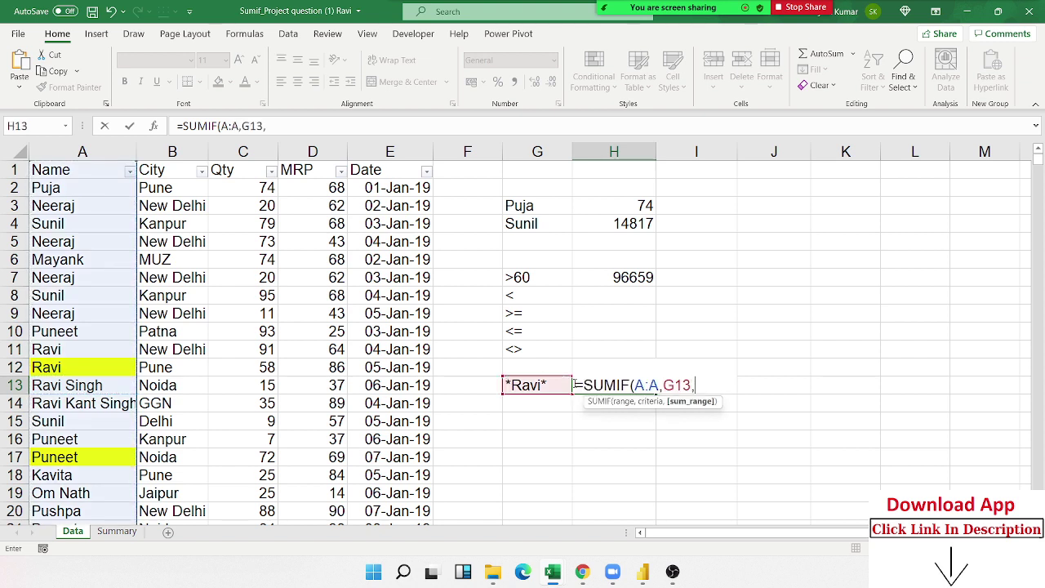
{"action": "key", "text": "Left"}
{"action": "key", "text": "Left"}
{"action": "key", "text": "Left"}
{"action": "key", "text": "Left"}
{"action": "key", "text": "ctrl+space"}
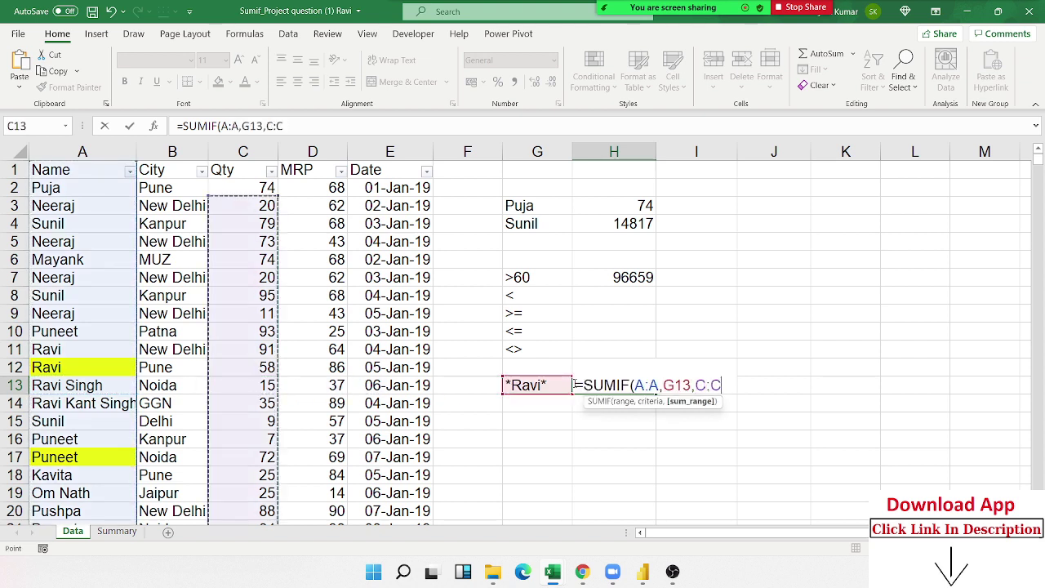
{"action": "key", "text": "Return"}
{"action": "key", "text": "Up"}
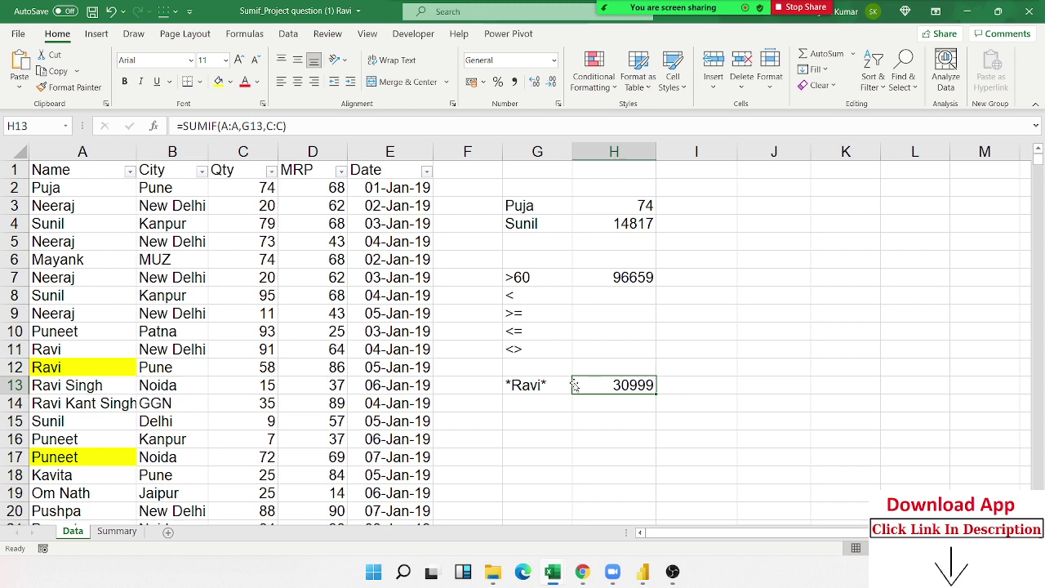
Add the wildcard criteria *Ravi in G14 and Ravi* in G15
{"action": "key", "text": "Down"}
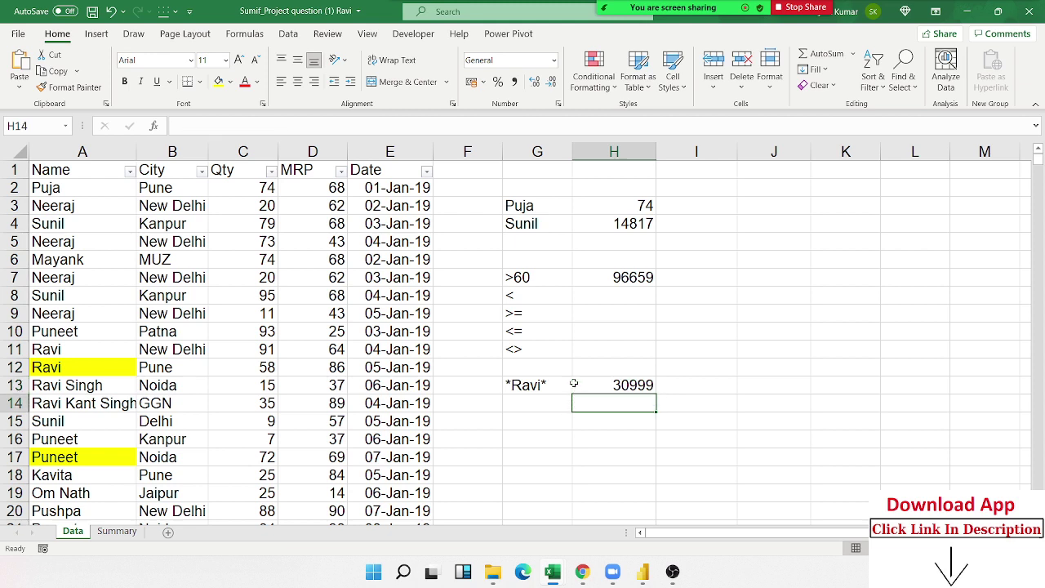
{"action": "key", "text": "Left"}
{"action": "type", "text": "*"}
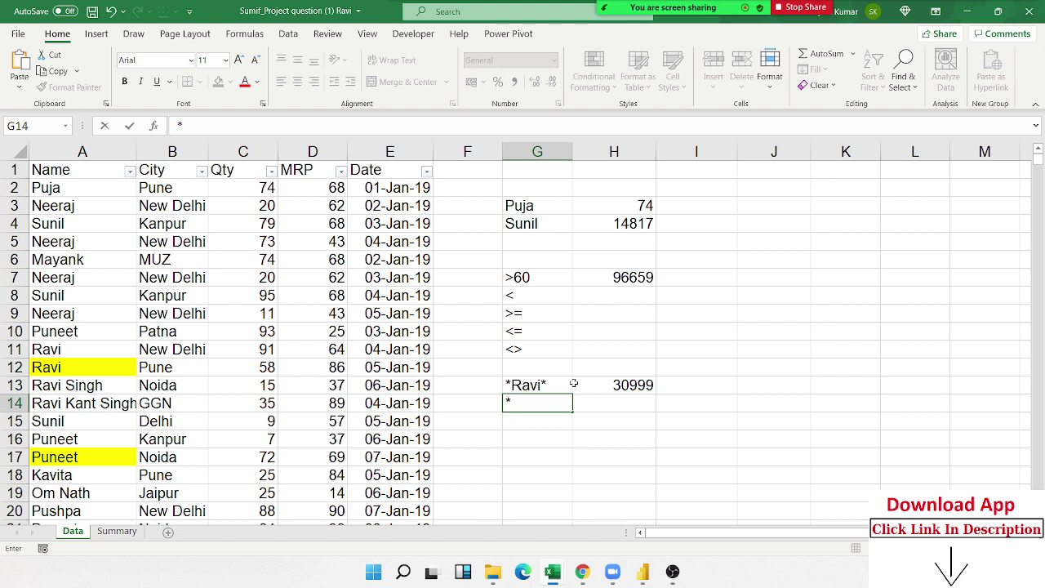
{"action": "type", "text": "Ravi"}
{"action": "key", "text": "BackSpace"}
{"action": "key", "text": "Return"}
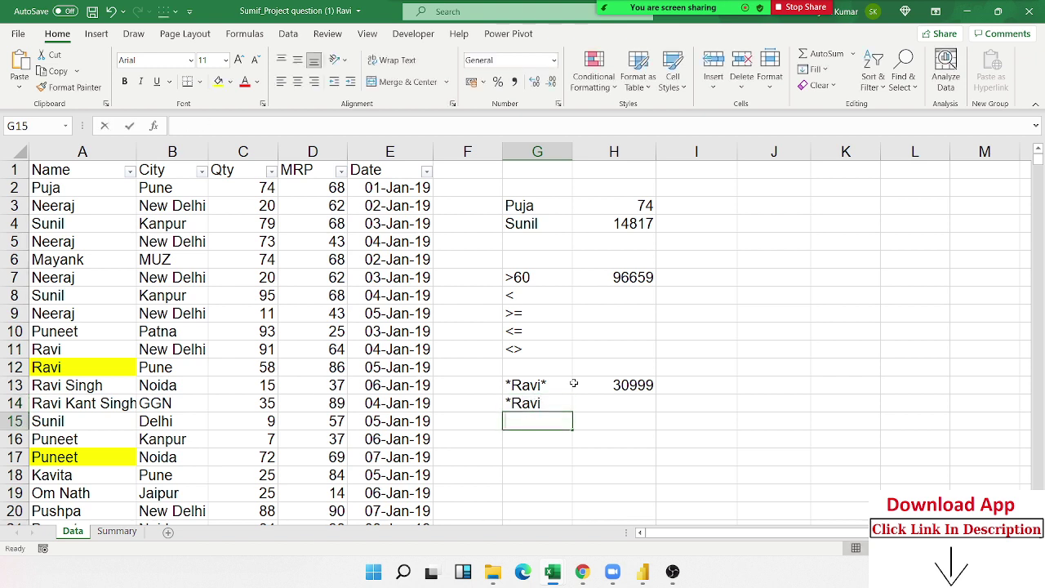
{"action": "type", "text": "Rqav"}
{"action": "key", "text": "BackSpace"}
{"action": "key", "text": "BackSpace"}
{"action": "key", "text": "BackSpace"}
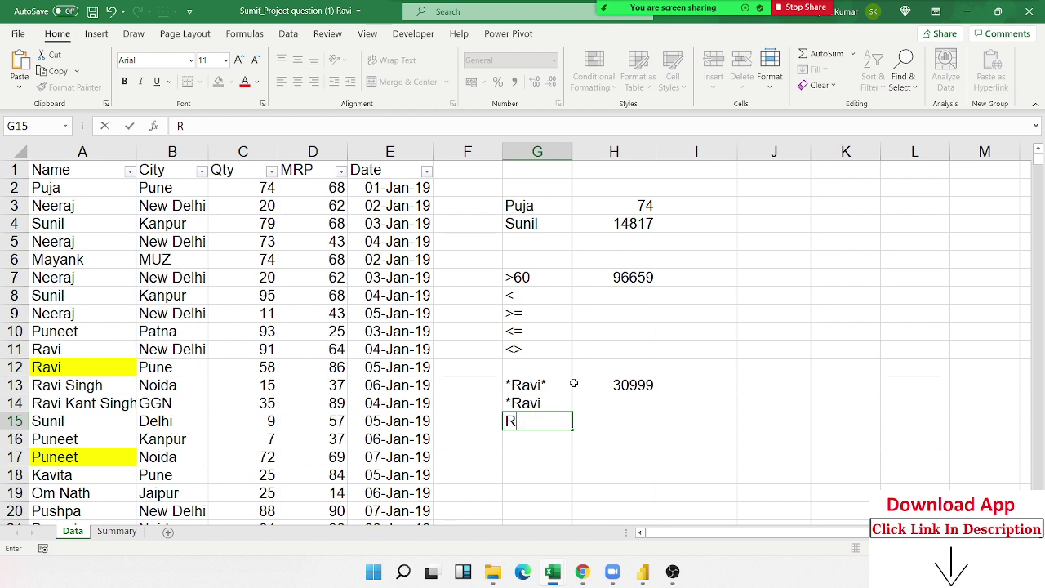
{"action": "type", "text": "avi*"}
{"action": "key", "text": "Return"}
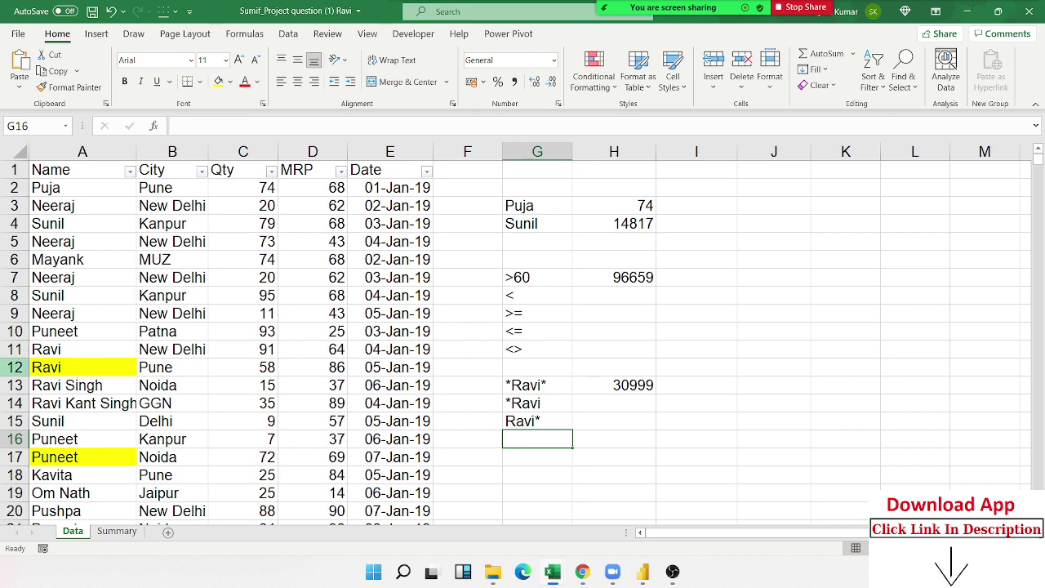
Overwrite the names in A7 and A28 with H20 and P21, dropping the *Ravi* total to 30968
{"action": "scroll", "coordinate": [74, 379], "scroll_direction": "down", "scroll_amount": 3}
{"action": "scroll", "coordinate": [74, 379], "scroll_direction": "up", "scroll_amount": 3}
{"action": "left_click", "coordinate": [58, 278]}
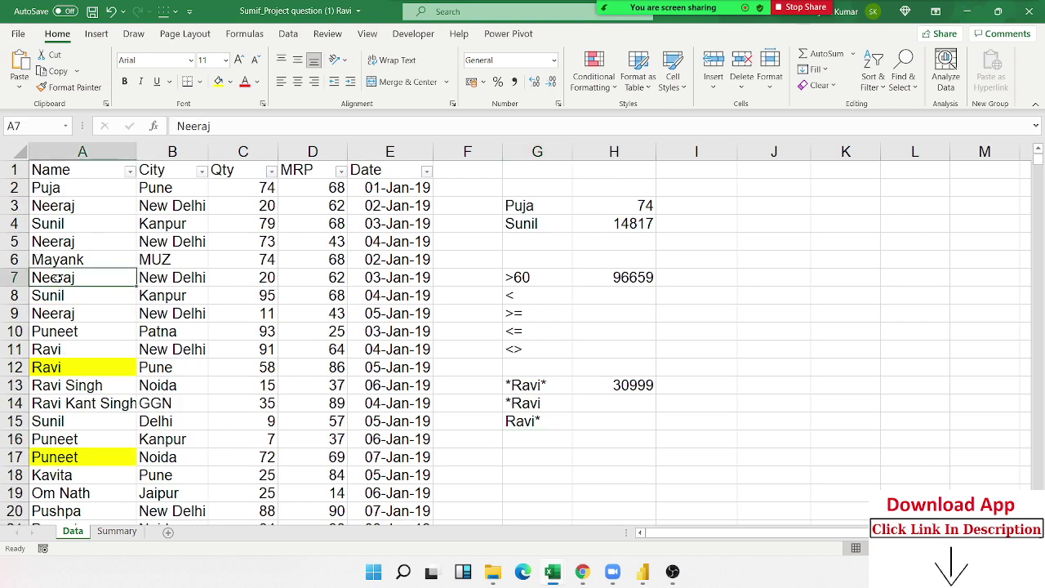
{"action": "type", "text": "H20"}
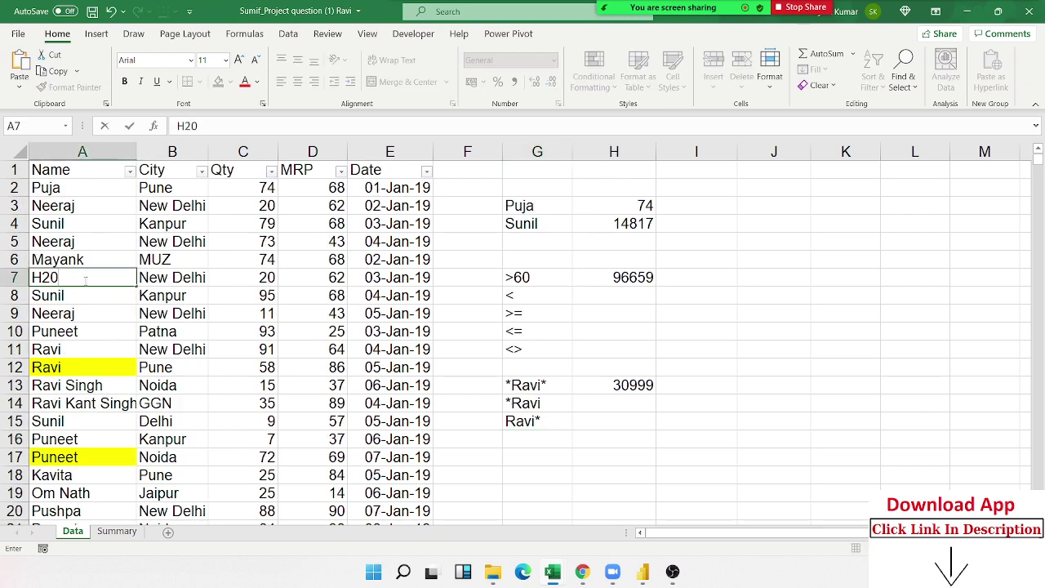
{"action": "left_click", "coordinate": [79, 493]}
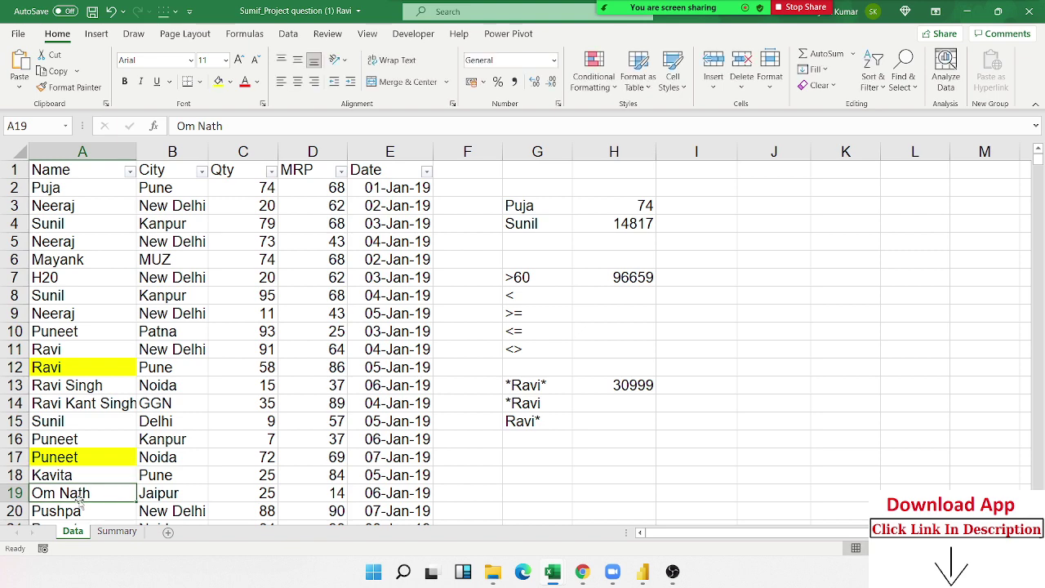
{"action": "scroll", "coordinate": [77, 491], "scroll_direction": "down", "scroll_amount": 3}
{"action": "left_click", "coordinate": [72, 485]}
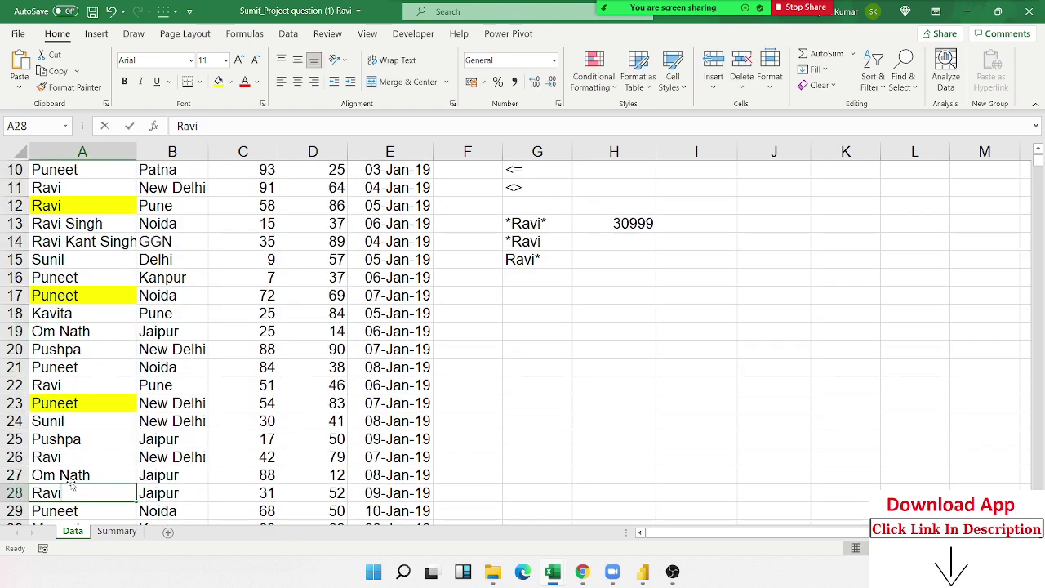
{"action": "type", "text": "P21"}
{"action": "key", "text": "Return"}
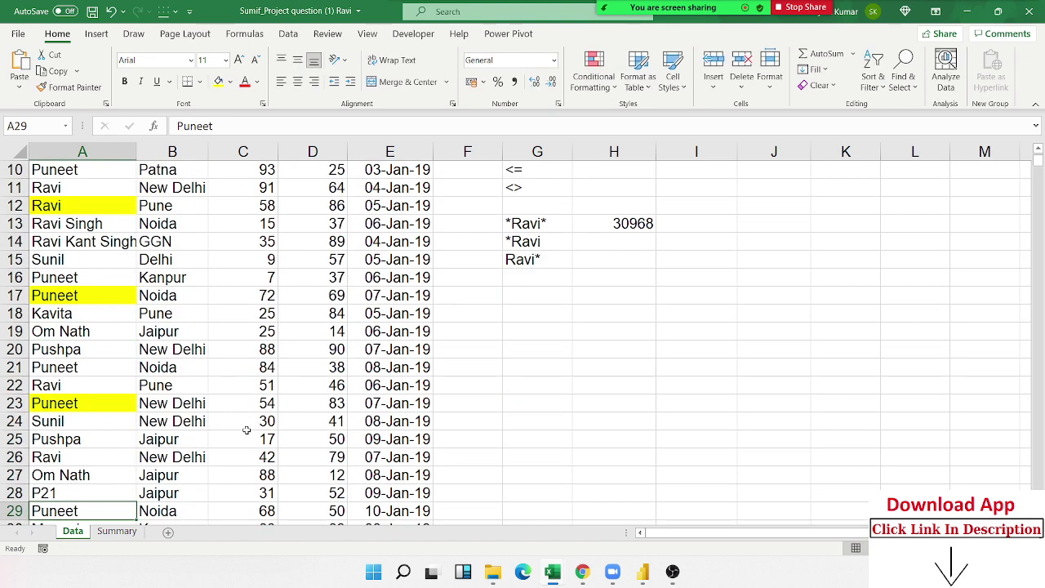
{"action": "scroll", "coordinate": [246, 430], "scroll_direction": "up", "scroll_amount": 1}
{"action": "scroll", "coordinate": [246, 429], "scroll_direction": "up", "scroll_amount": 2}
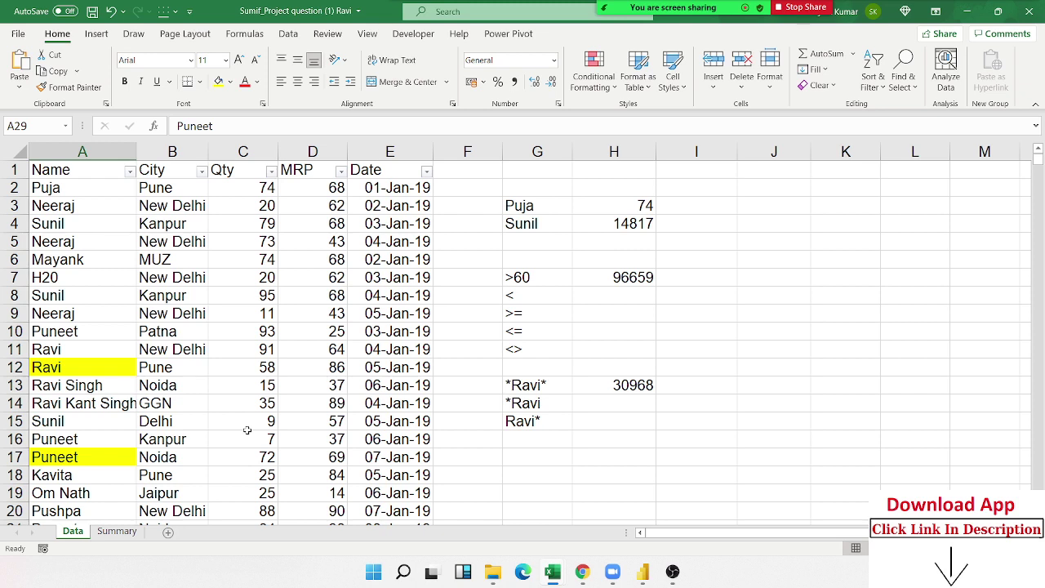
Enter the ??? wildcard criterion for three-letter names in G16
{"action": "left_click", "coordinate": [536, 435]}
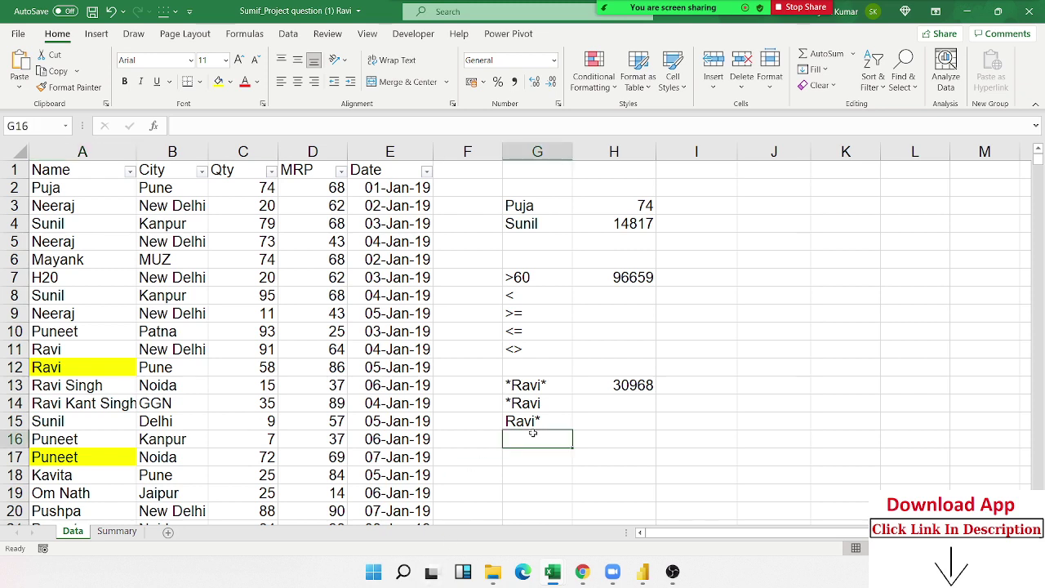
{"action": "type", "text": "?"}
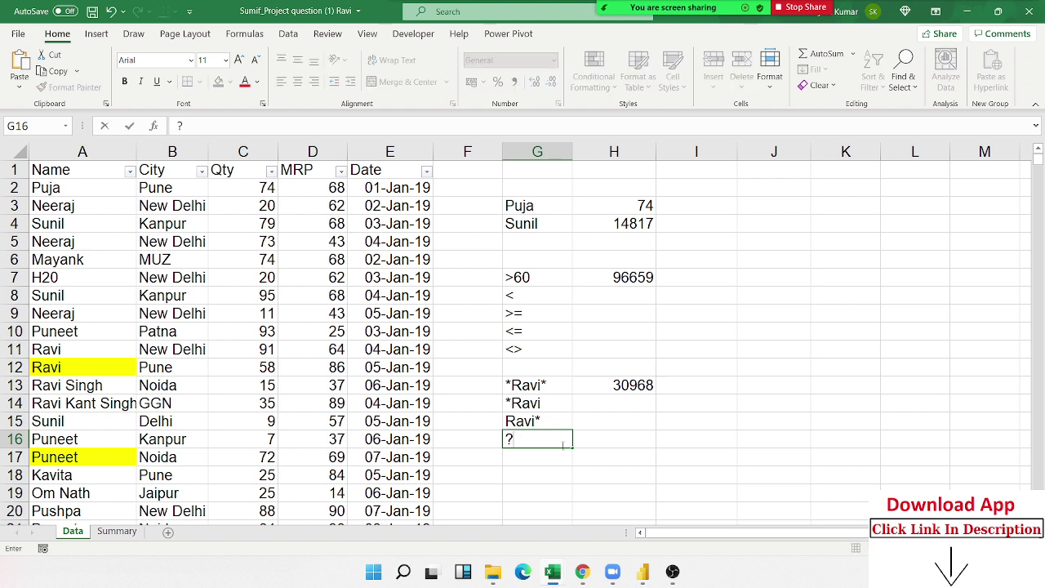
{"action": "type", "text": "??"}
{"action": "key", "text": "Return"}
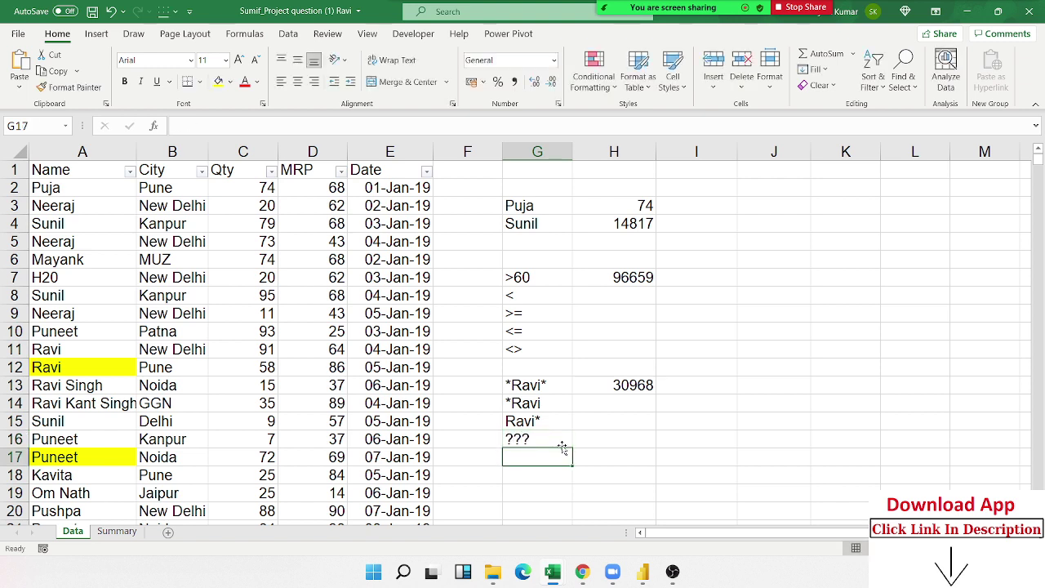
{"action": "left_click", "coordinate": [562, 445]}
{"action": "key", "text": "Right"}
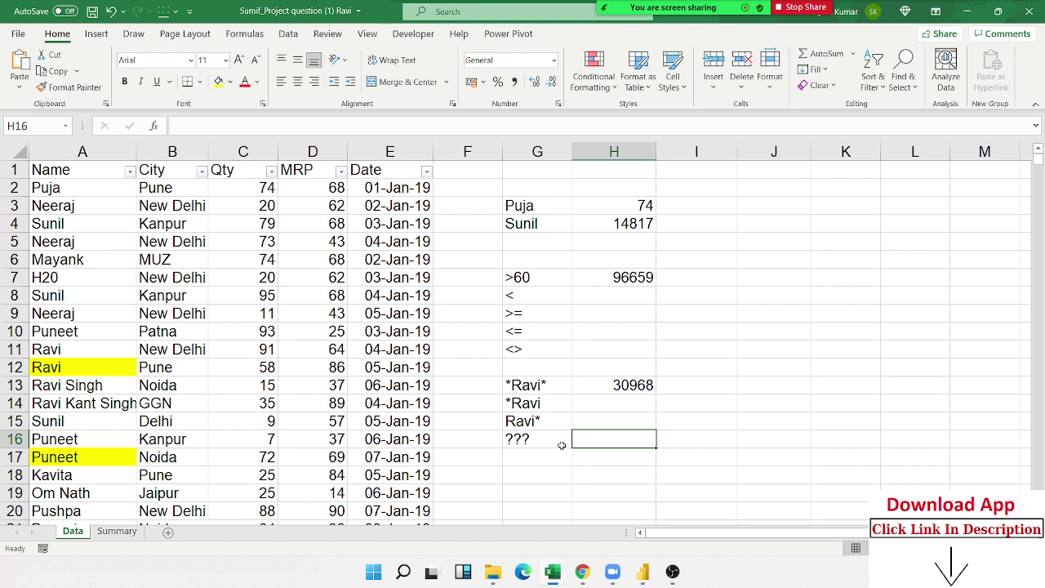
Enter =SUMIF(A:A,G16,C:C) in H16, totalling Qty for three-letter names as 51
{"action": "type", "text": "=sum"}
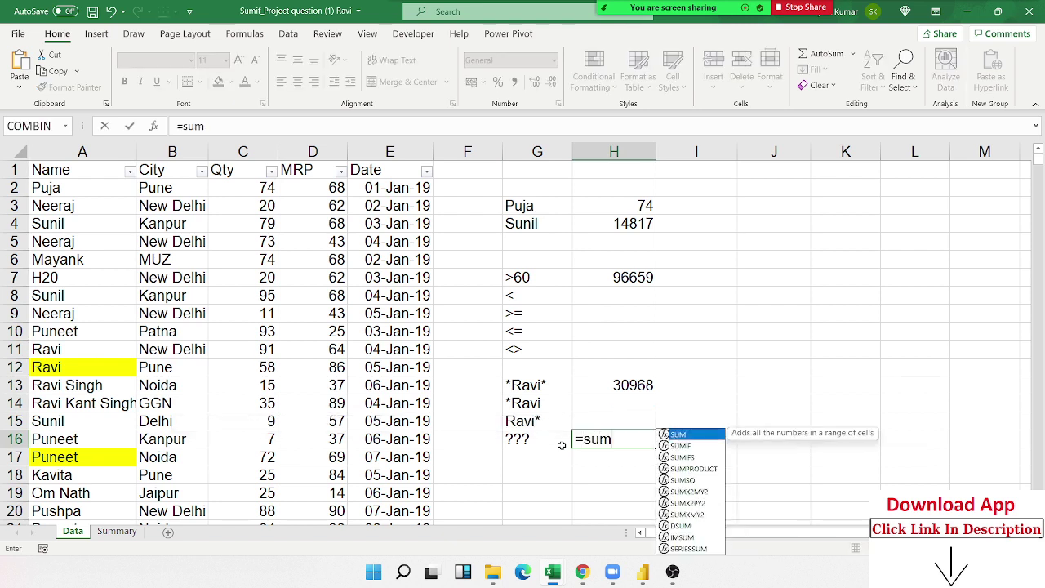
{"action": "key", "text": "Down"}
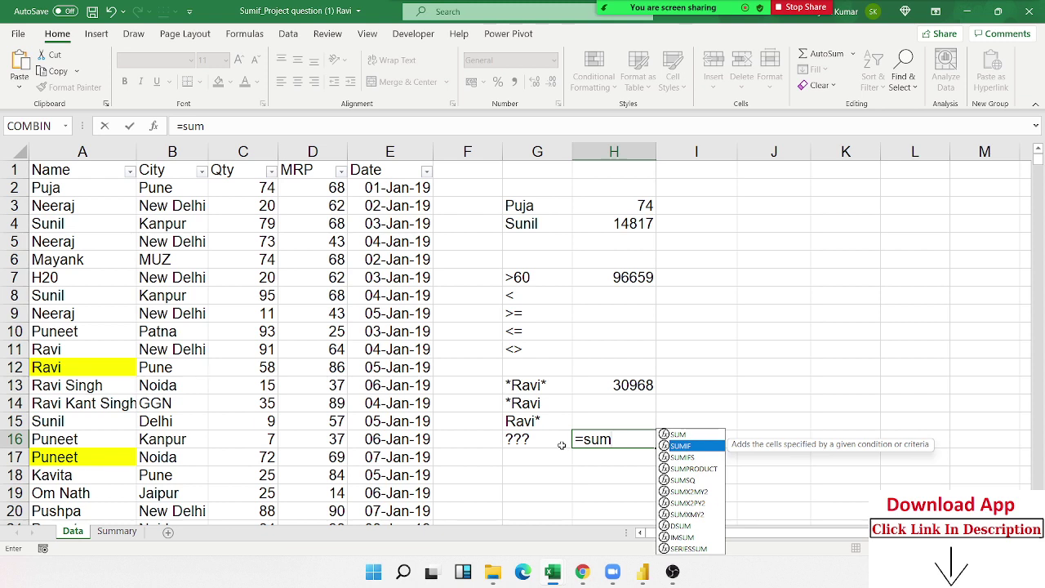
{"action": "key", "text": "Tab"}
{"action": "key", "text": "Left"}
{"action": "key", "text": "Left"}
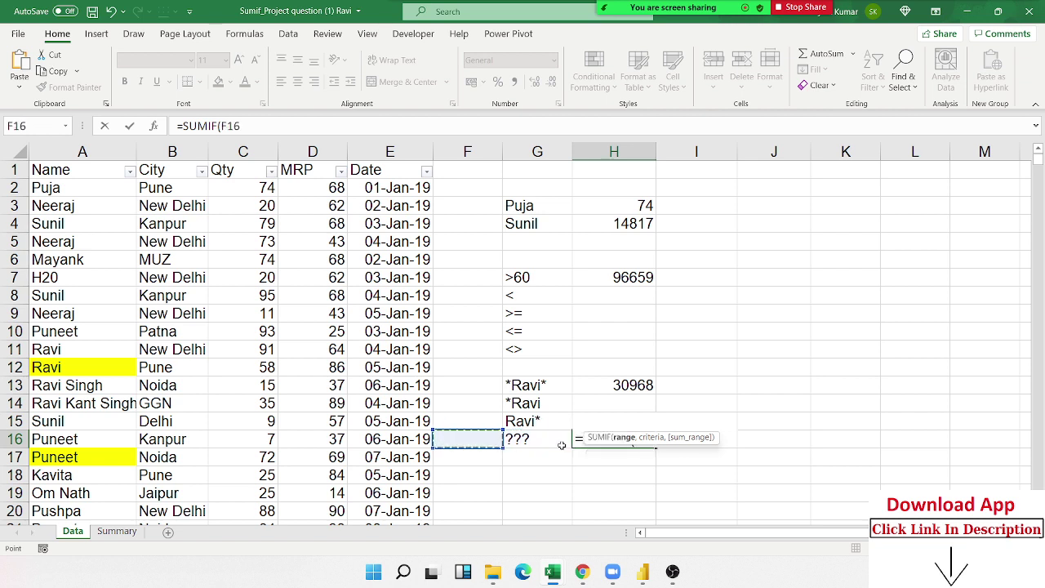
{"action": "key", "text": "Left"}
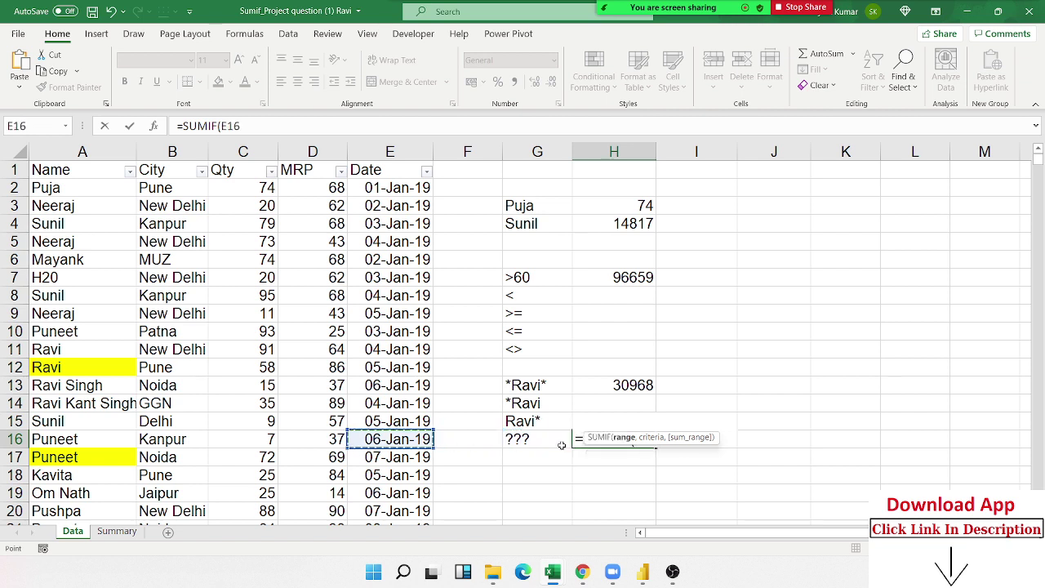
{"action": "key", "text": "ctrl+space"}
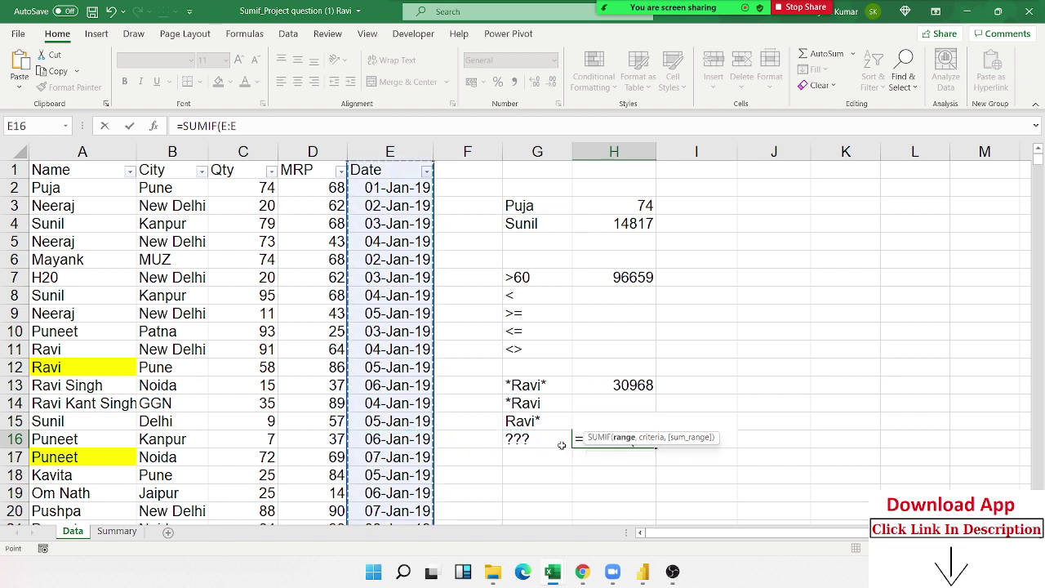
{"action": "key", "text": "Left"}
{"action": "key", "text": "Left"}
{"action": "key", "text": "Left"}
{"action": "key", "text": "Left"}
{"action": "key", "text": "ctrl+space"}
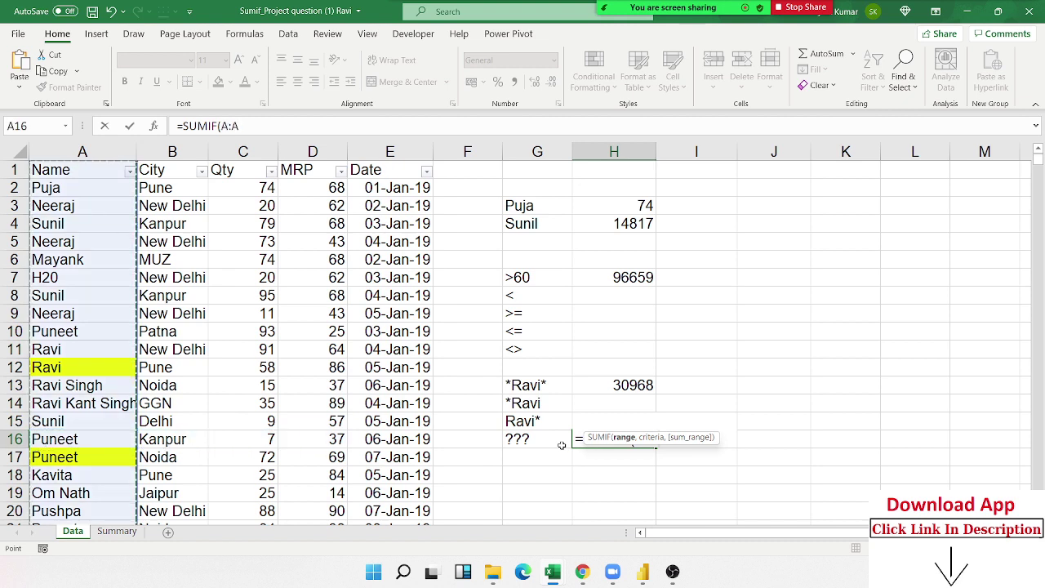
{"action": "type", "text": ","}
{"action": "key", "text": "Left"}
{"action": "type", "text": ","}
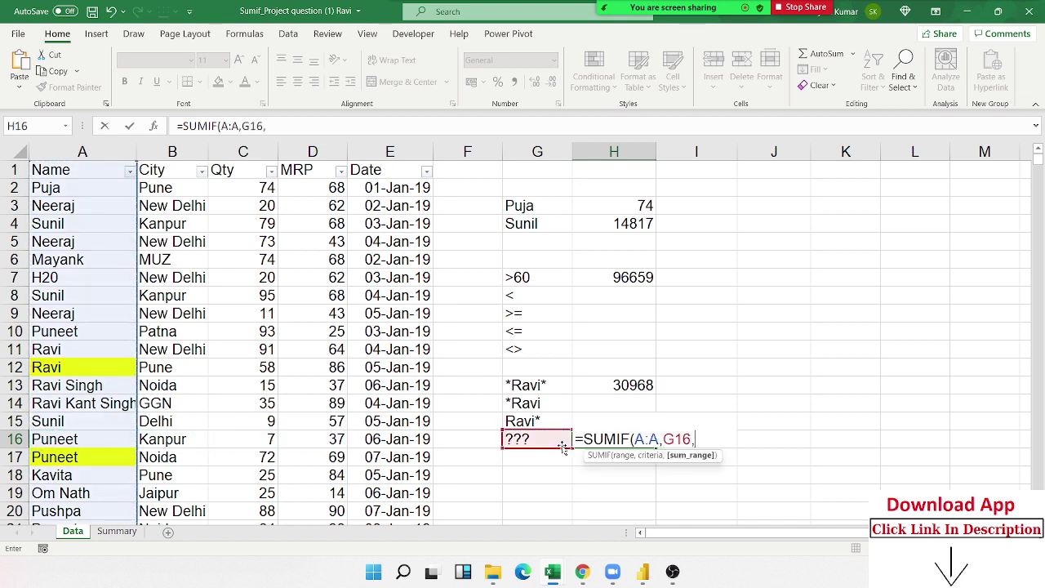
{"action": "key", "text": "Left"}
{"action": "key", "text": "Left"}
{"action": "key", "text": "Left"}
{"action": "key", "text": "Left"}
{"action": "key", "text": "Left"}
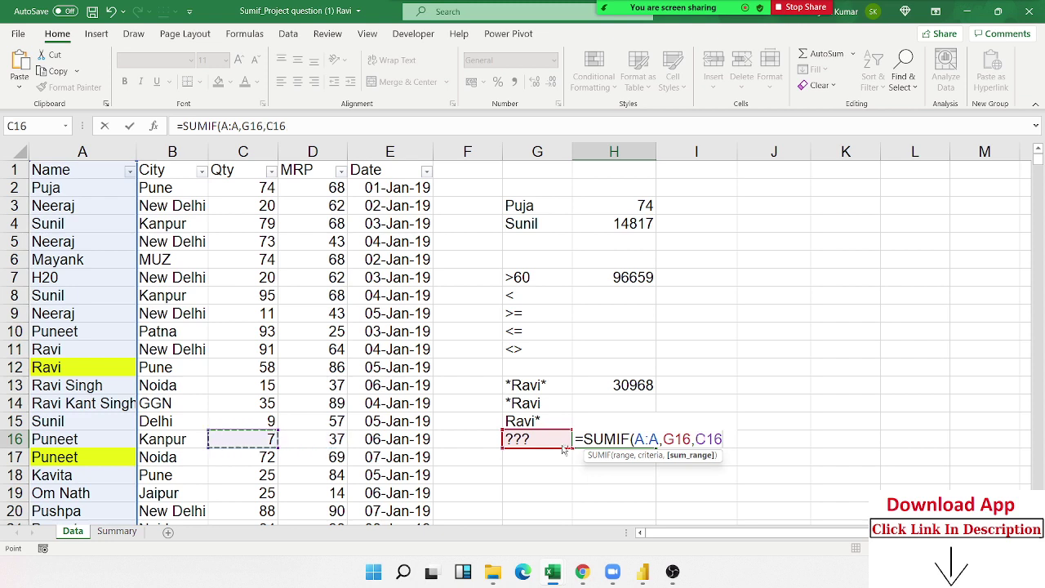
{"action": "key", "text": "ctrl+space"}
{"action": "key", "text": "ctrl+Return"}
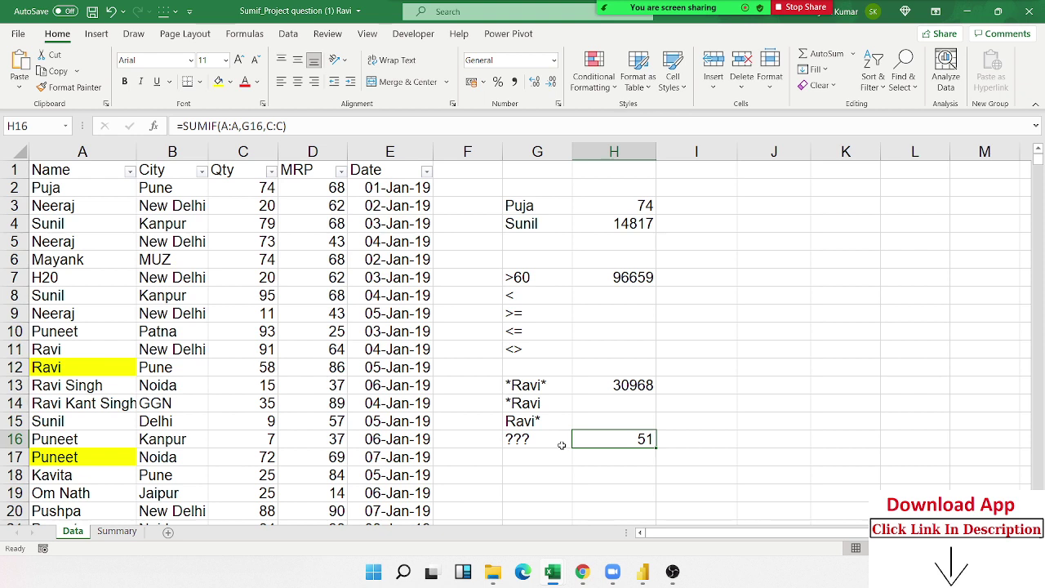
{"action": "key", "text": "Down"}
{"action": "key", "text": "Down"}
{"action": "key", "text": "Left"}
{"action": "key", "text": "Down"}
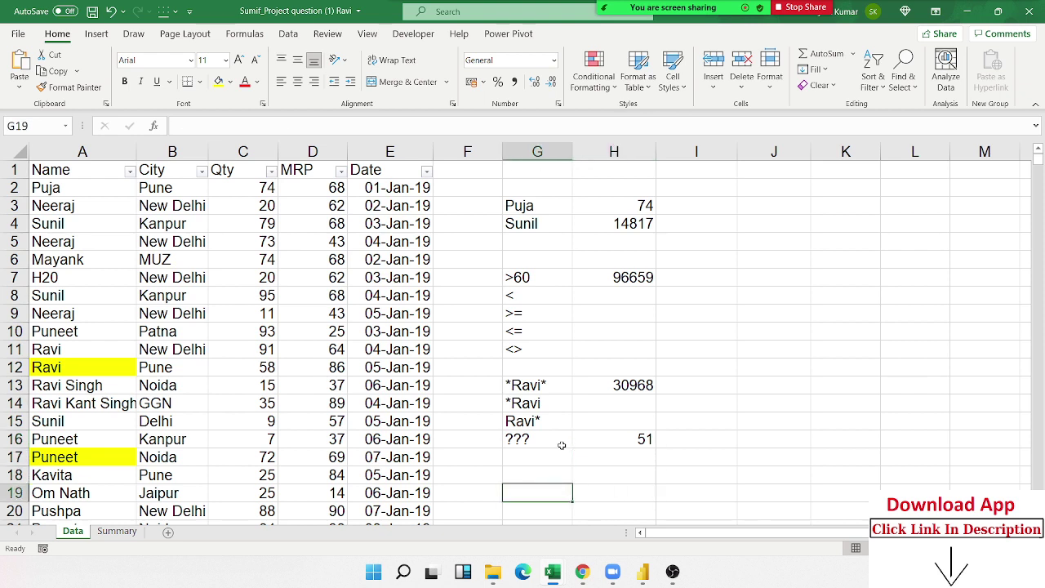
Type the criteria Puja in G19 and Pune in H19
{"action": "type", "text": "Pufija"}
{"action": "key", "text": "BackSpace"}
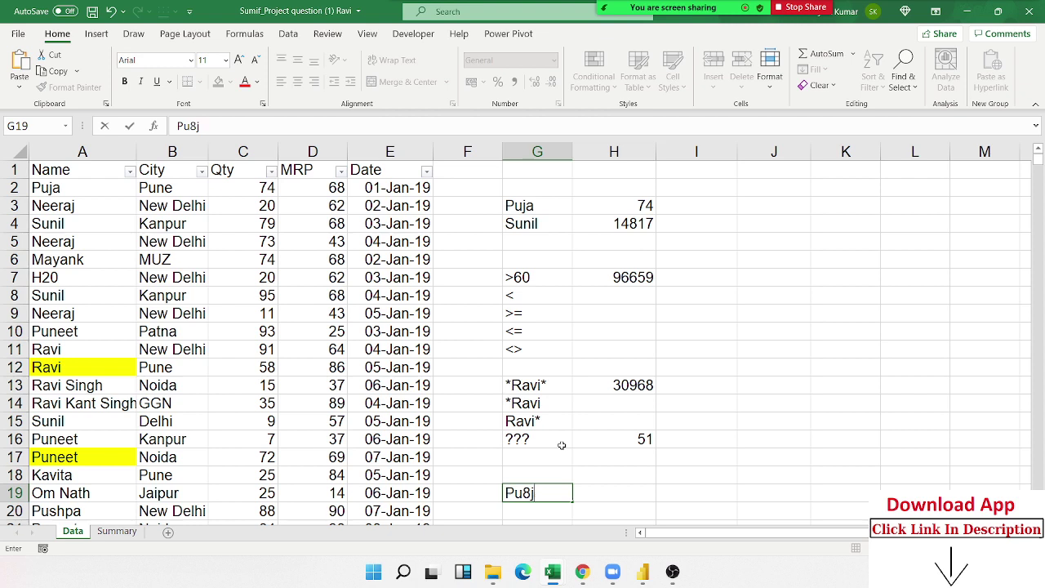
{"action": "key", "text": "BackSpace"}
{"action": "key", "text": "BackSpace"}
{"action": "key", "text": "BackSpace"}
{"action": "type", "text": "ja"}
{"action": "key", "text": "Tab"}
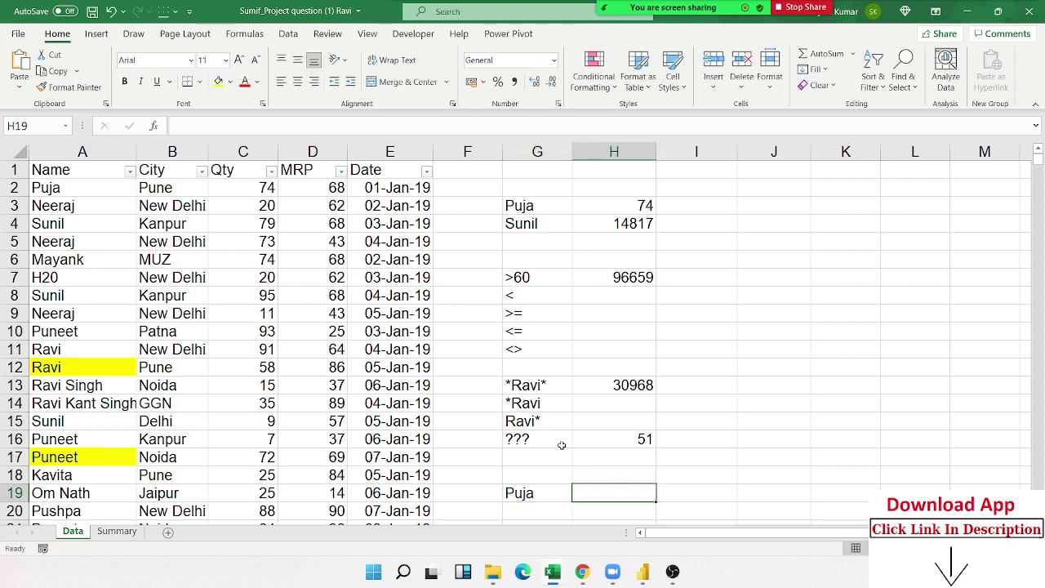
{"action": "type", "text": "Pune"}
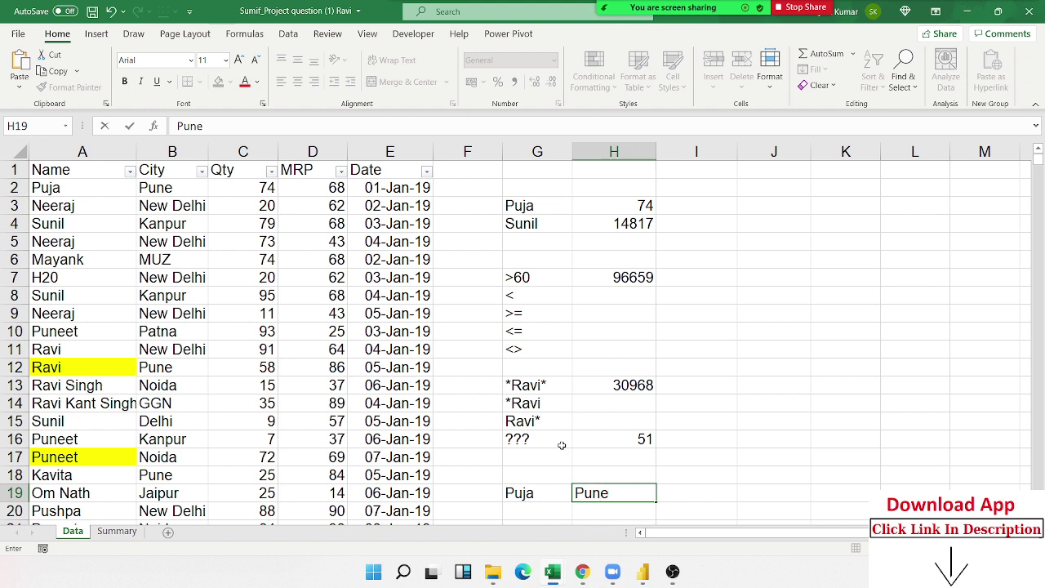
{"action": "key", "text": "Tab"}
Enter =SUMIFS(C:C,A:A,G19,B:B,H19) in I19, returning 74
{"action": "type", "text": "=su"}
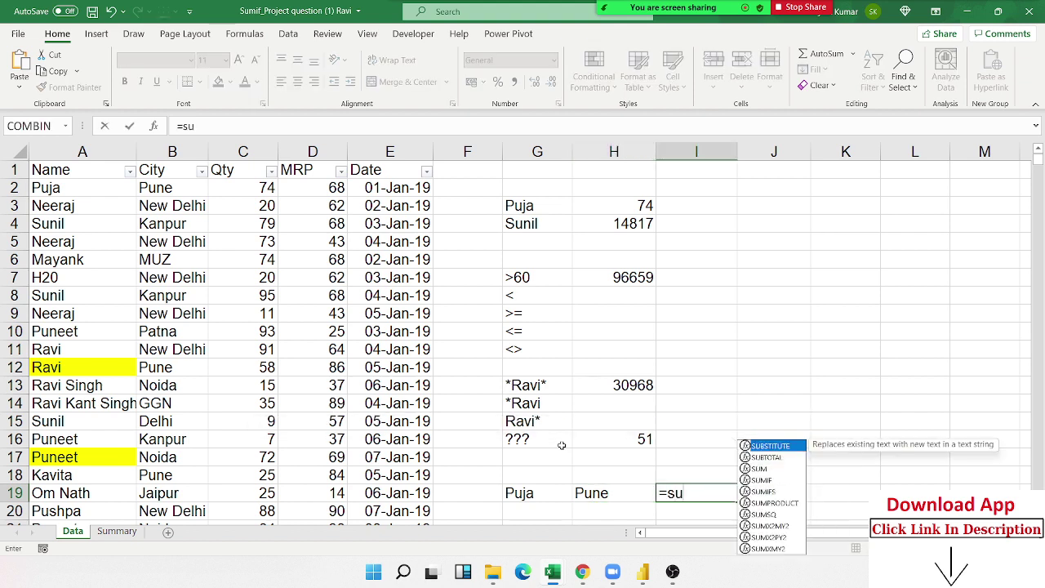
{"action": "type", "text": "m"}
{"action": "key", "text": "Down"}
{"action": "key", "text": "Tab"}
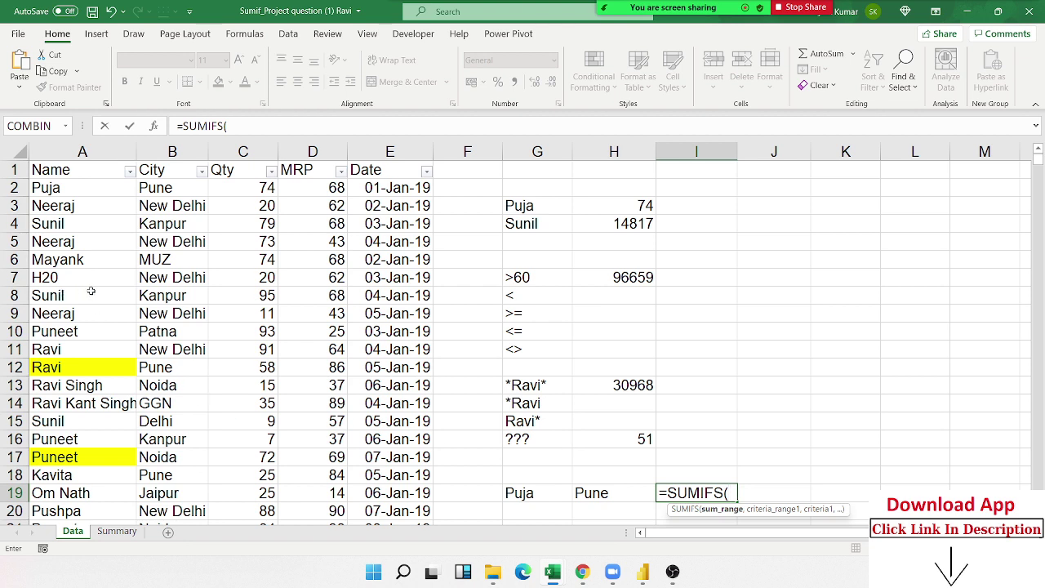
{"action": "left_click", "coordinate": [223, 152]}
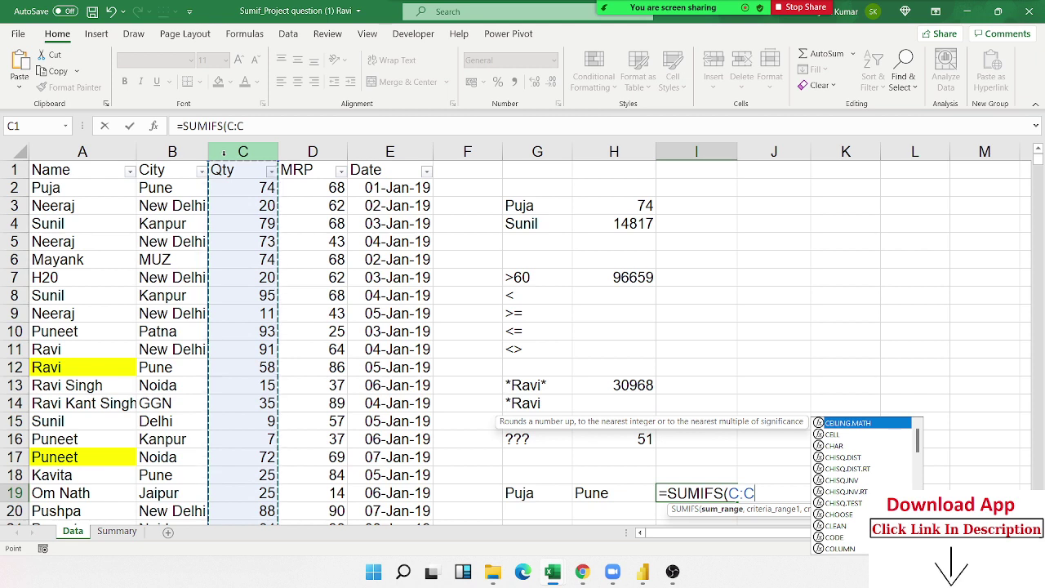
{"action": "type", "text": ","}
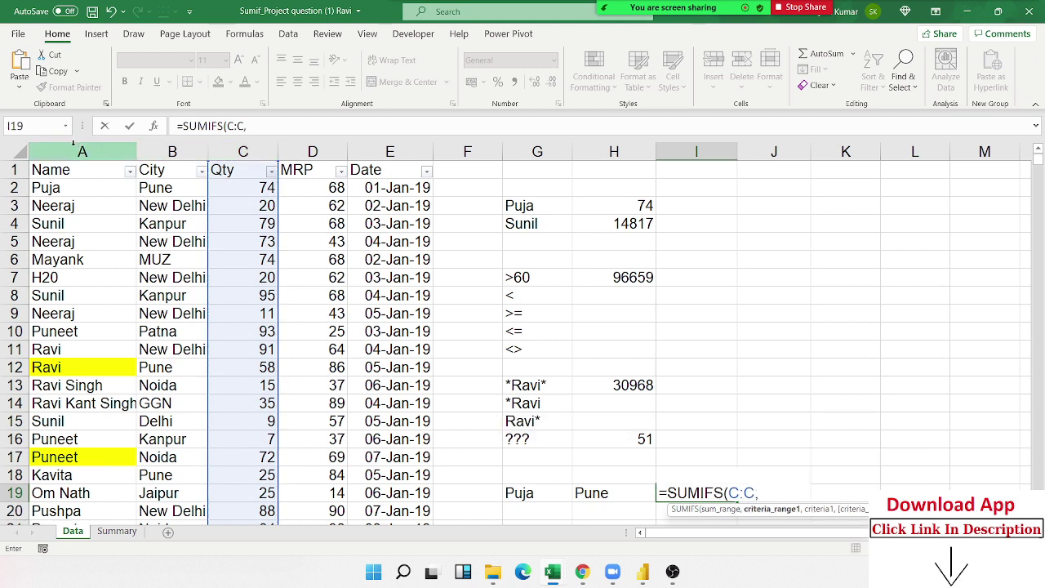
{"action": "left_click", "coordinate": [76, 151]}
{"action": "type", "text": ","}
{"action": "left_click", "coordinate": [535, 493]}
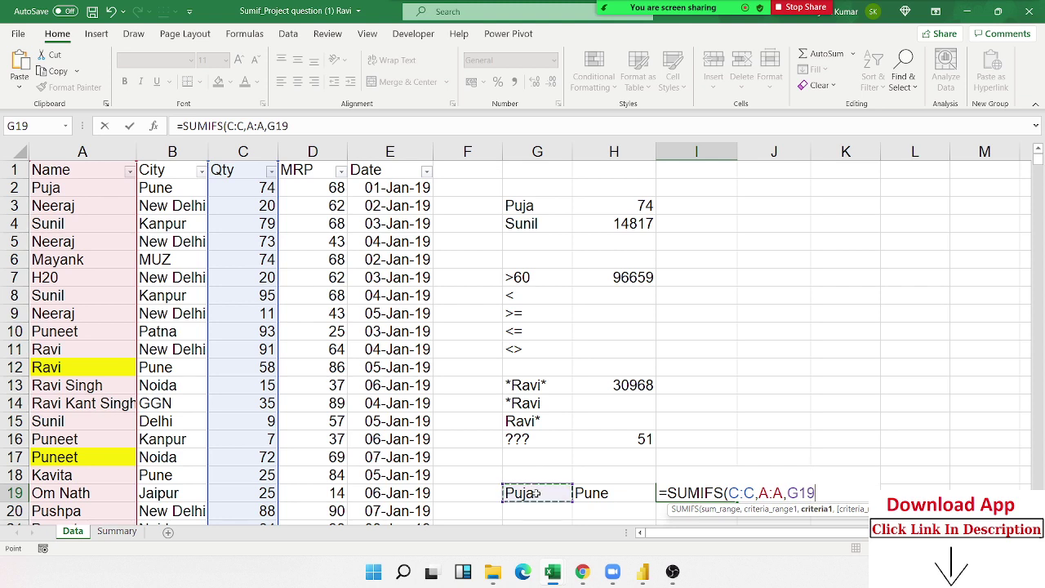
{"action": "type", "text": ","}
{"action": "left_click", "coordinate": [172, 152]}
{"action": "type", "text": ",B:B,"}
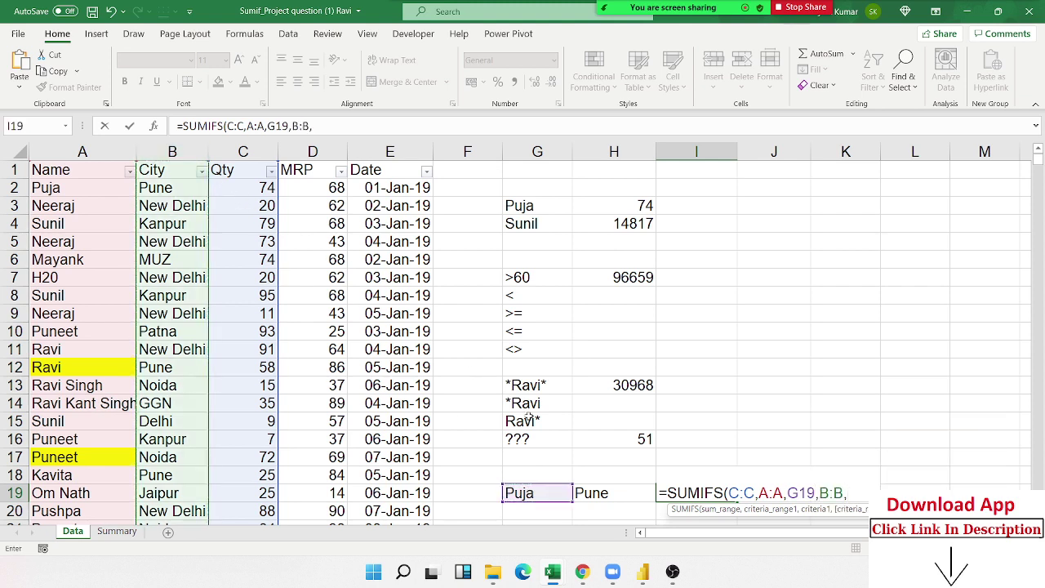
{"action": "left_click", "coordinate": [601, 490]}
{"action": "key", "text": "Return"}
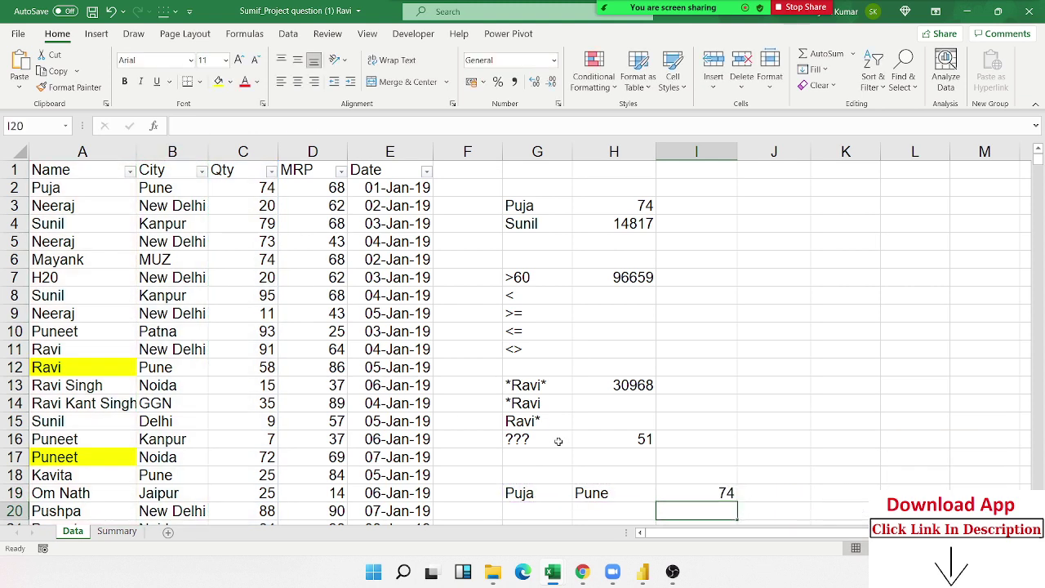
{"action": "left_click", "coordinate": [713, 493]}
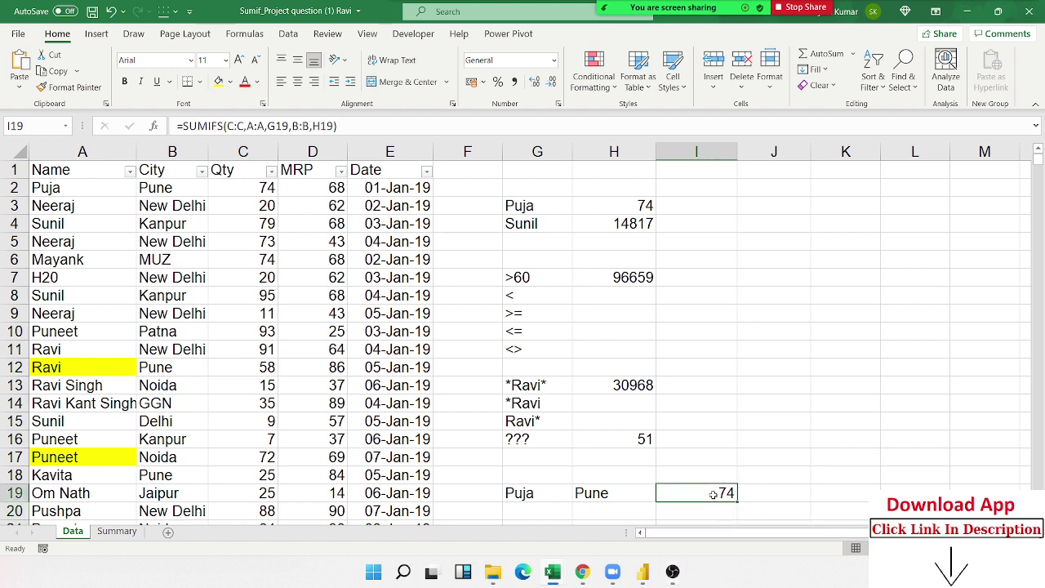
Enter =AVERAGEIF(A:A,G3,C:C) in I3 to average Puja's Qty, giving 74
{"action": "left_click", "coordinate": [700, 217]}
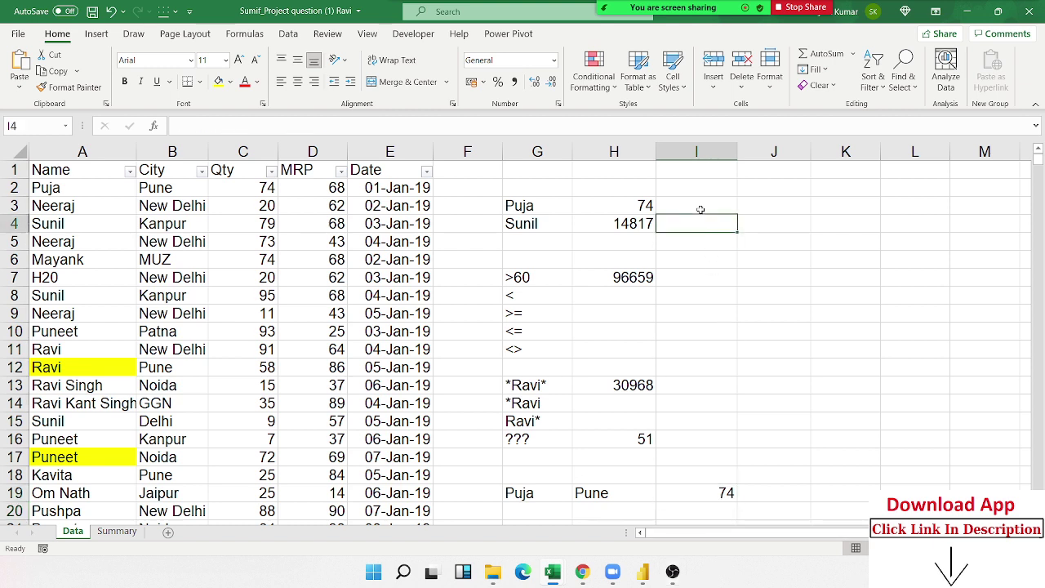
{"action": "left_click", "coordinate": [700, 210]}
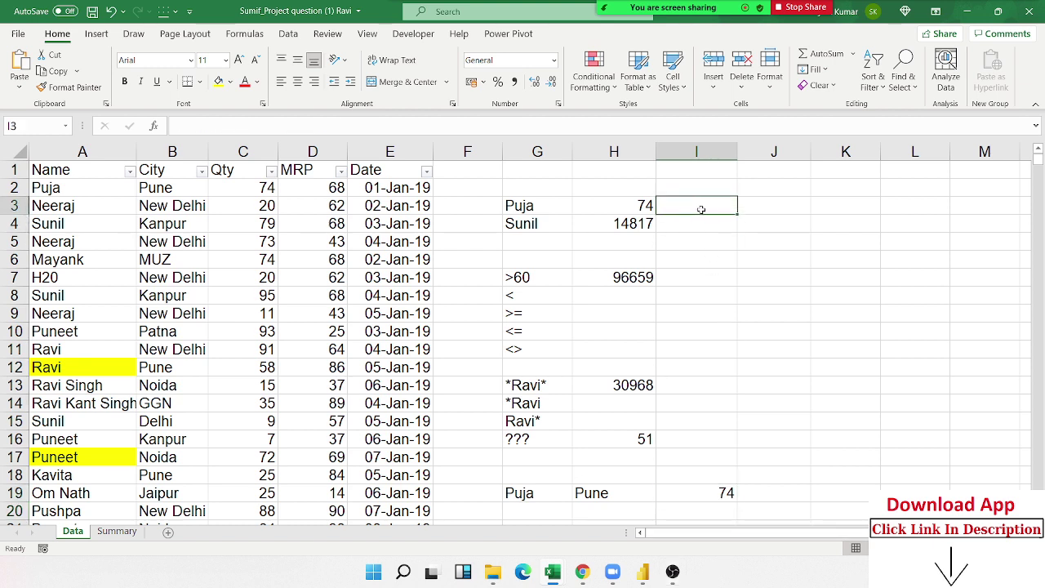
{"action": "type", "text": "a"}
{"action": "key", "text": "BackSpace"}
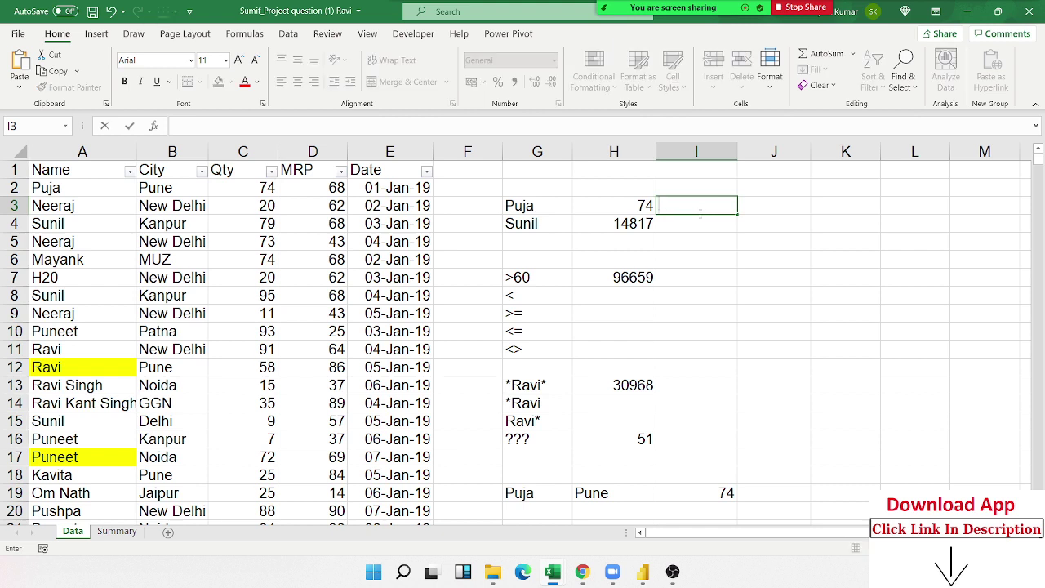
{"action": "type", "text": "=av"}
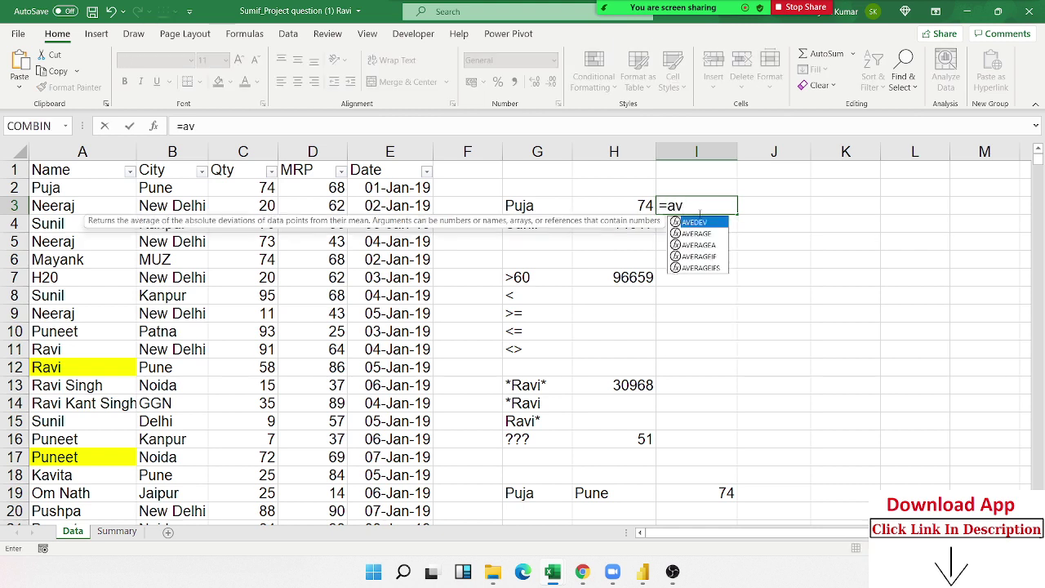
{"action": "key", "text": "Down"}
{"action": "key", "text": "Down"}
{"action": "key", "text": "Down"}
{"action": "key", "text": "Tab"}
{"action": "key", "text": "Left"}
{"action": "key", "text": "Left"}
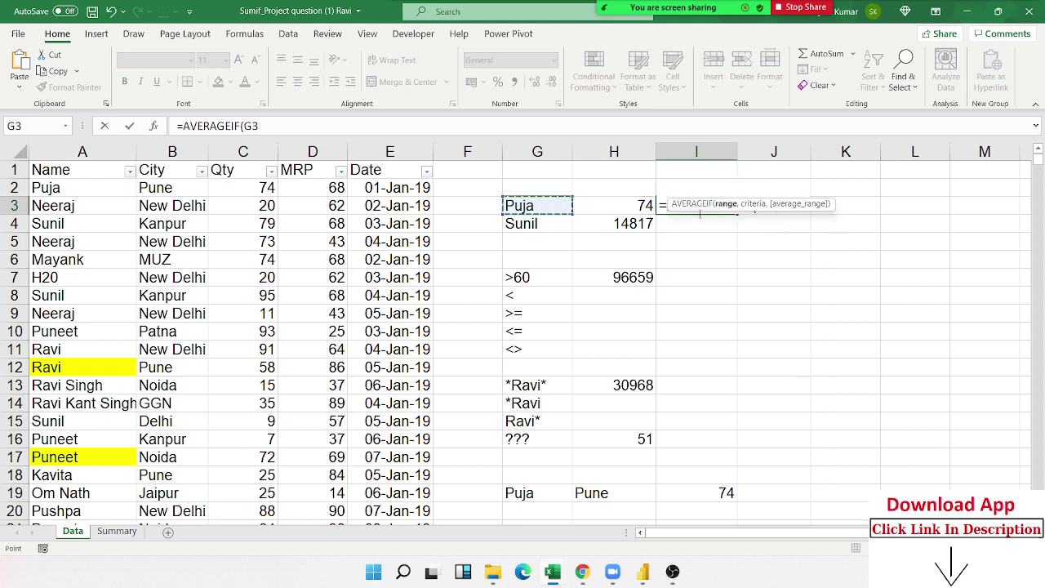
{"action": "key", "text": "Left"}
{"action": "key", "text": "Left"}
{"action": "key", "text": "Left"}
{"action": "key", "text": "Left"}
{"action": "key", "text": "Left"}
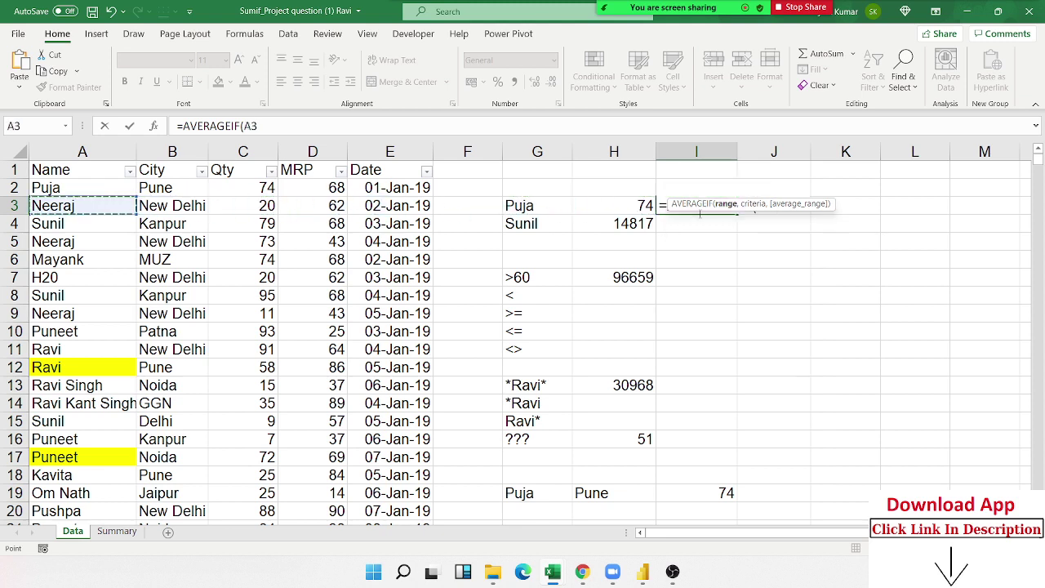
{"action": "key", "text": "ctrl+space"}
{"action": "type", "text": ","}
{"action": "key", "text": "Left"}
{"action": "key", "text": "Left"}
{"action": "type", "text": ","}
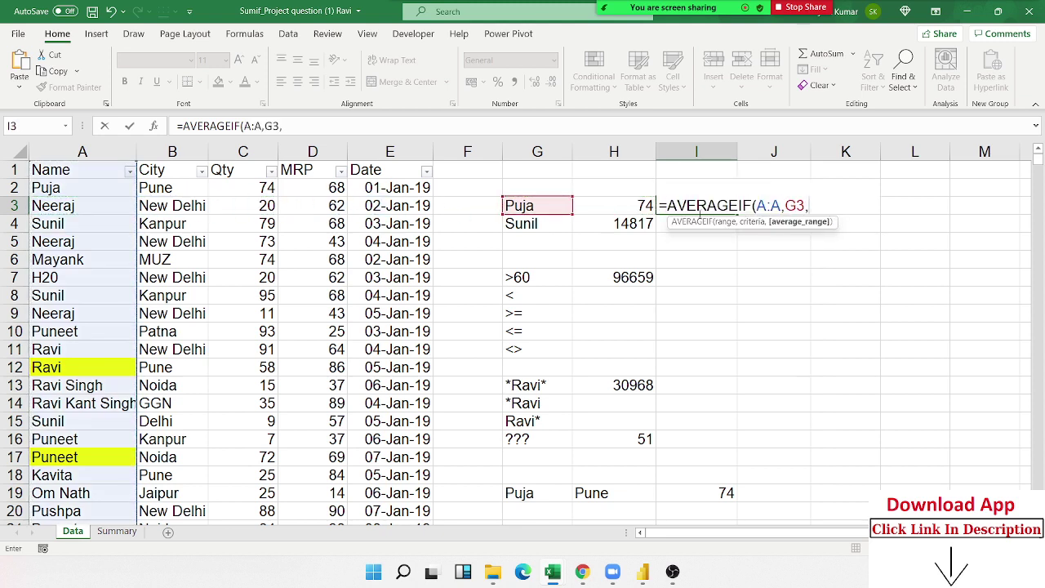
{"action": "key", "text": "Left"}
{"action": "key", "text": "Left"}
{"action": "key", "text": "Left"}
{"action": "key", "text": "Left"}
{"action": "key", "text": "Left"}
{"action": "key", "text": "ctrl+space"}
{"action": "key", "text": "Return"}
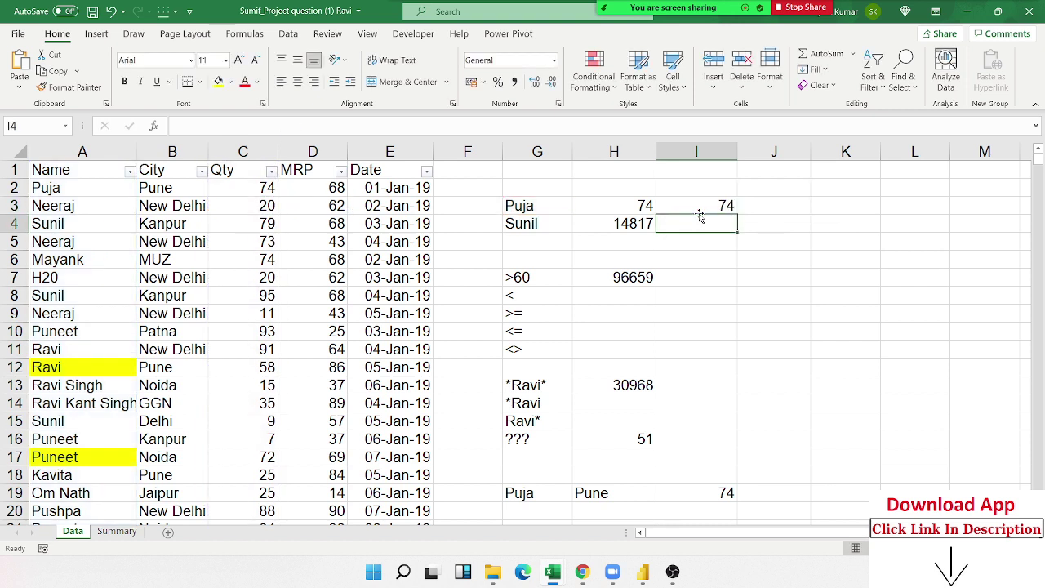
Start an AVERAGEIFS formula in J19 with the Qty column C:C as the average range
{"action": "key", "text": "Down"}
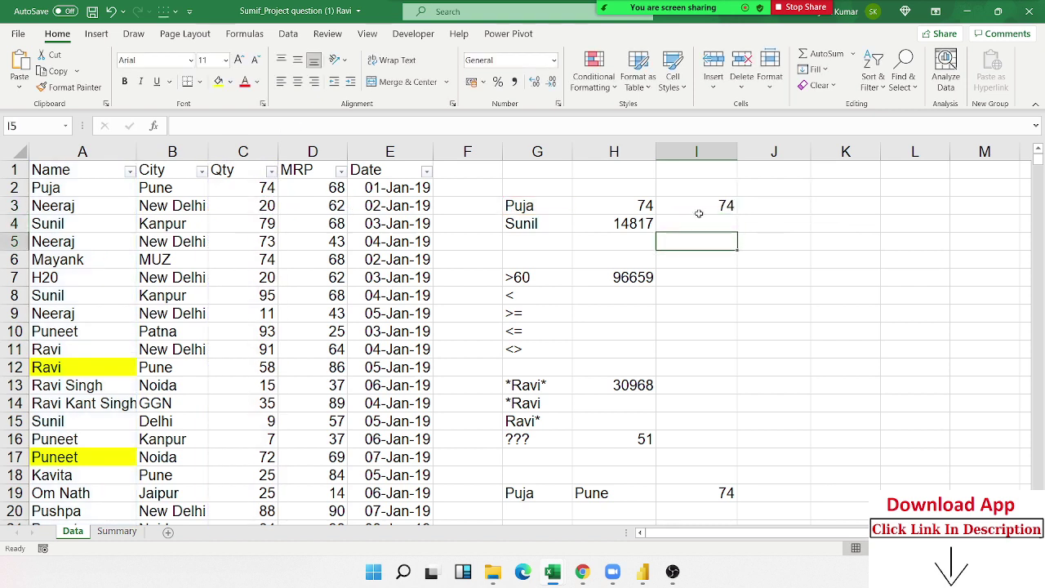
{"action": "key", "text": "Down"}
{"action": "key", "text": "Left"}
{"action": "key", "text": "Left"}
{"action": "key", "text": "Left"}
{"action": "key", "text": "Down"}
{"action": "key", "text": "Right"}
{"action": "key", "text": "shift+Down"}
{"action": "key", "text": "shift+Down"}
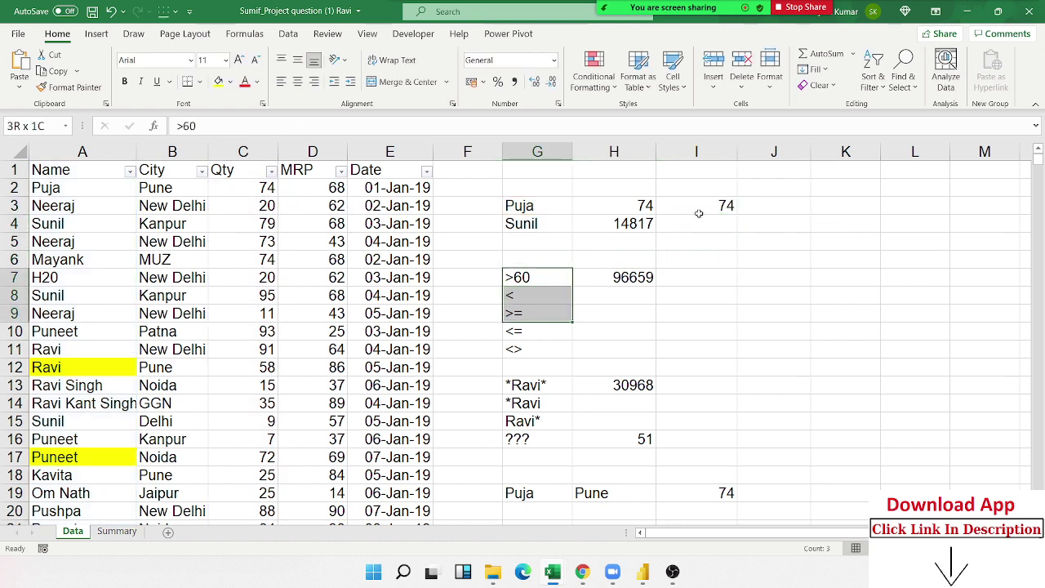
{"action": "key", "text": "shift+Down"}
{"action": "key", "text": "shift+Down"}
{"action": "key", "text": "shift+Down"}
{"action": "key", "text": "shift+Down"}
{"action": "key", "text": "shift+Down"}
{"action": "key", "text": "shift+Down"}
{"action": "key", "text": "shift+Down"}
{"action": "key", "text": "Down"}
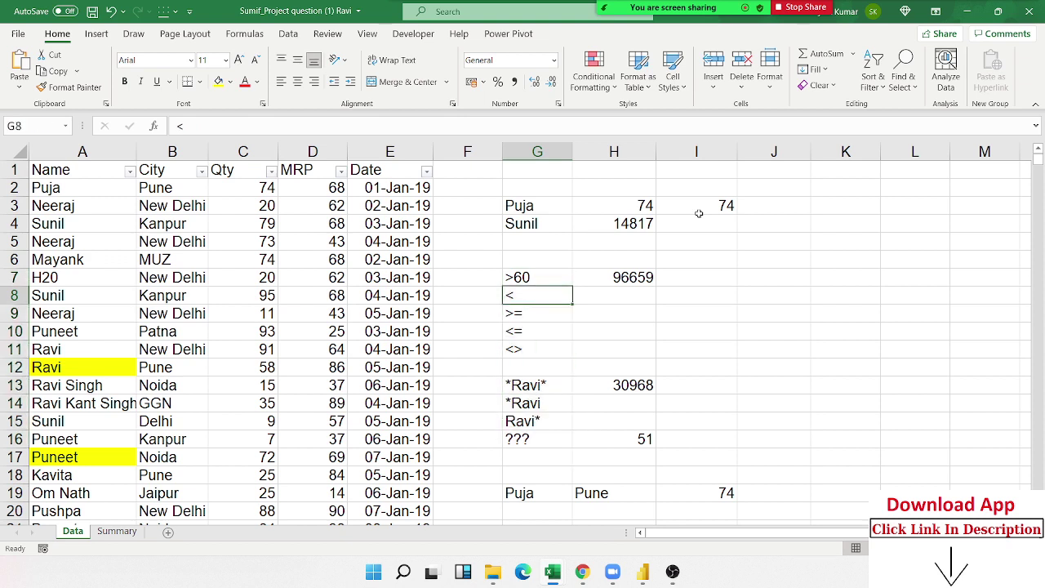
{"action": "key", "text": "Down"}
{"action": "key", "text": "Down"}
{"action": "key", "text": "Down"}
{"action": "key", "text": "Down"}
{"action": "key", "text": "Down"}
{"action": "key", "text": "Down"}
{"action": "key", "text": "Right"}
{"action": "key", "text": "Right"}
{"action": "key", "text": "Right"}
{"action": "key", "text": "Right"}
{"action": "key", "text": "Up"}
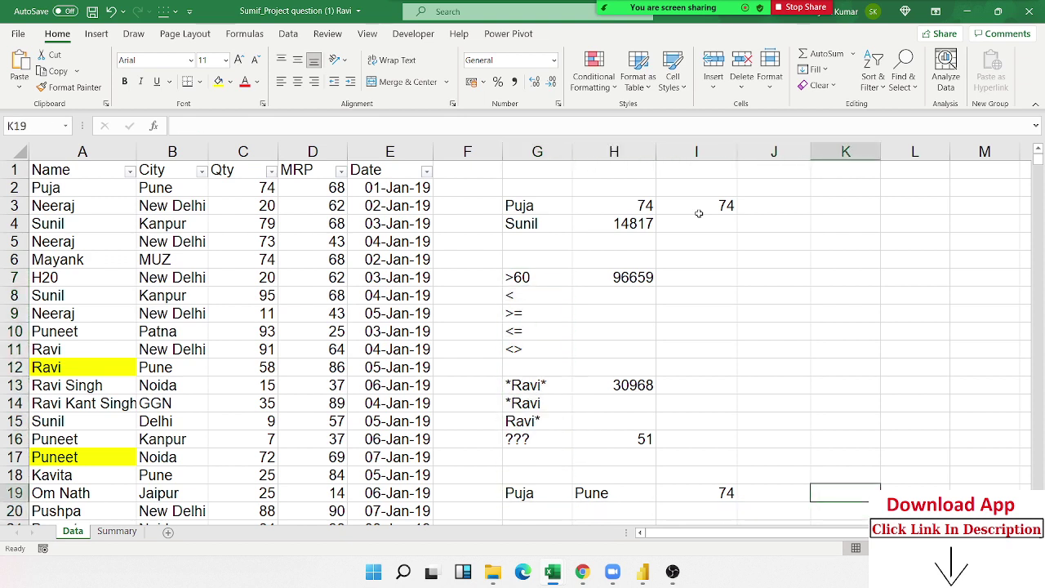
{"action": "key", "text": "Left"}
{"action": "type", "text": "=av"}
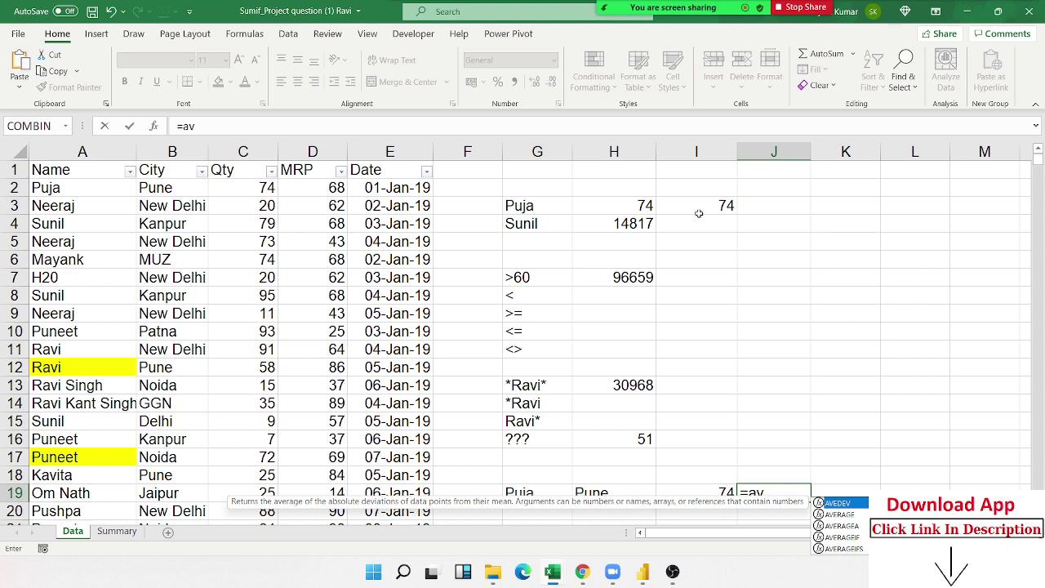
{"action": "key", "text": "Down"}
{"action": "key", "text": "Down"}
{"action": "key", "text": "Down"}
{"action": "key", "text": "Down"}
{"action": "key", "text": "Tab"}
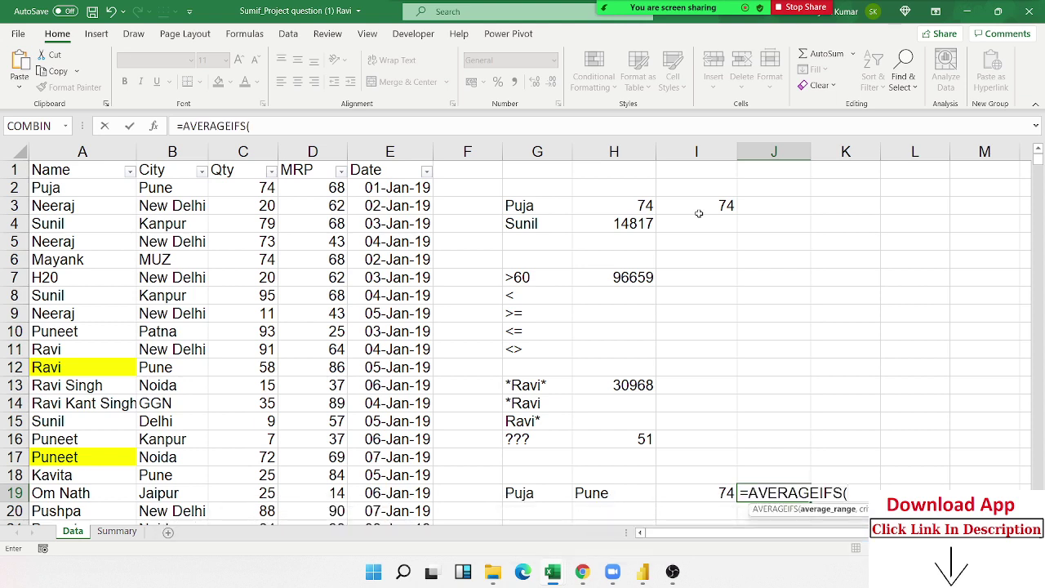
{"action": "key", "text": "Left"}
{"action": "key", "text": "Left"}
{"action": "key", "text": "Left"}
{"action": "key", "text": "Left"}
{"action": "key", "text": "Left"}
{"action": "key", "text": "Left"}
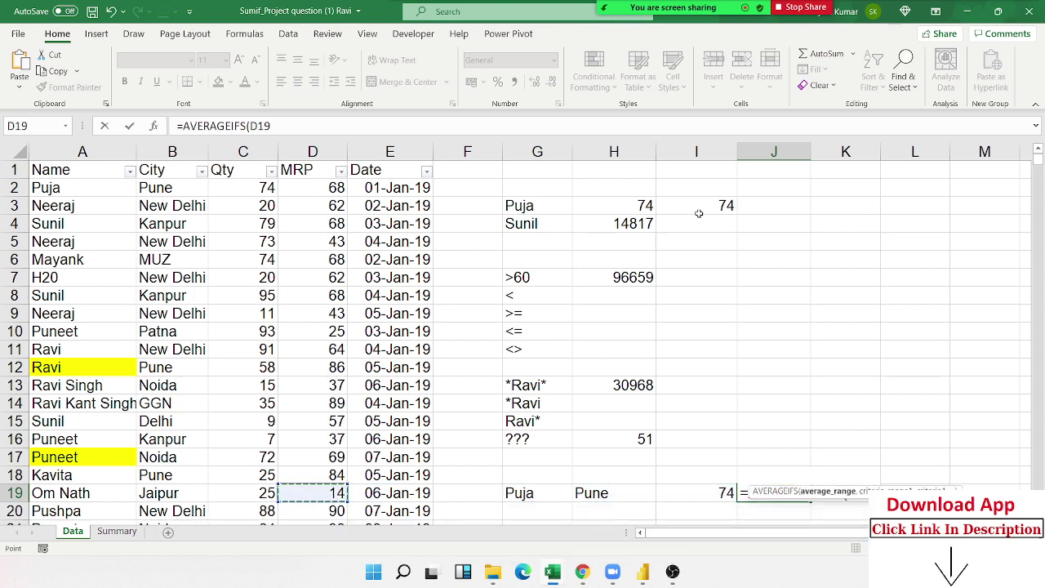
{"action": "key", "text": "Left"}
{"action": "key", "text": "ctrl+space"}
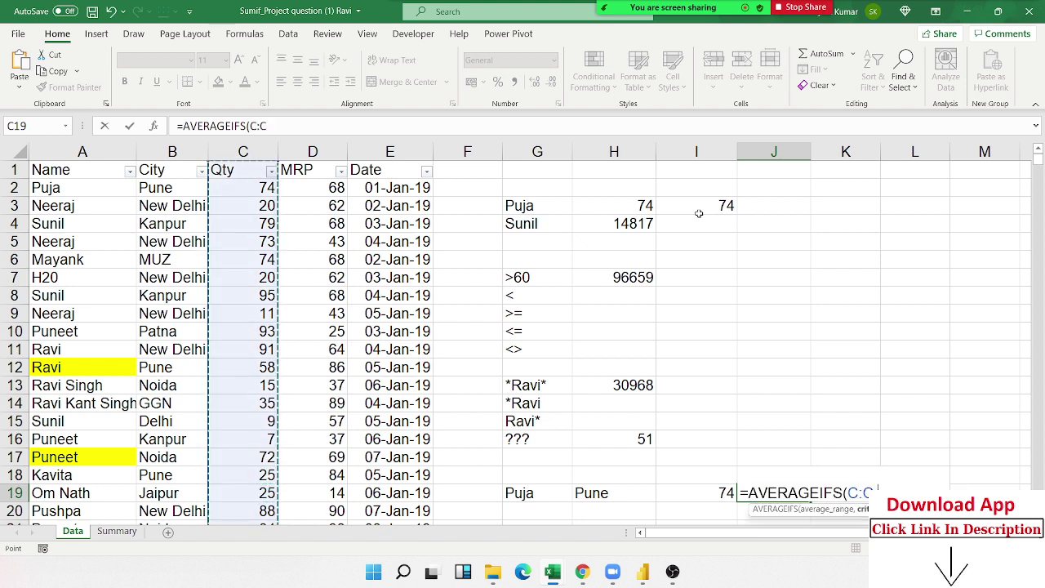
{"action": "type", "text": ","}
Add criteria A:A = G19 and B:B = H19, completing =AVERAGEIFS(C:C,A:A,G19,B:B,H19) as 74
{"action": "key", "text": "Left"}
{"action": "key", "text": "Left"}
{"action": "key", "text": "Left"}
{"action": "key", "text": "Left"}
{"action": "key", "text": "Left"}
{"action": "key", "text": "Left"}
{"action": "key", "text": "Left"}
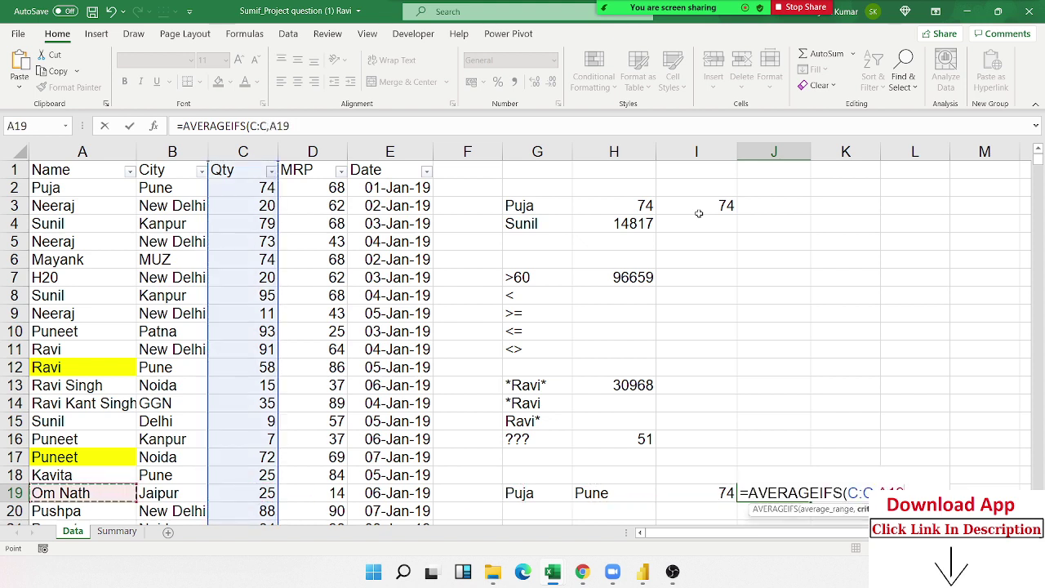
{"action": "key", "text": "ctrl+space"}
{"action": "type", "text": ","}
{"action": "key", "text": "Left"}
{"action": "key", "text": "Left"}
{"action": "key", "text": "Left"}
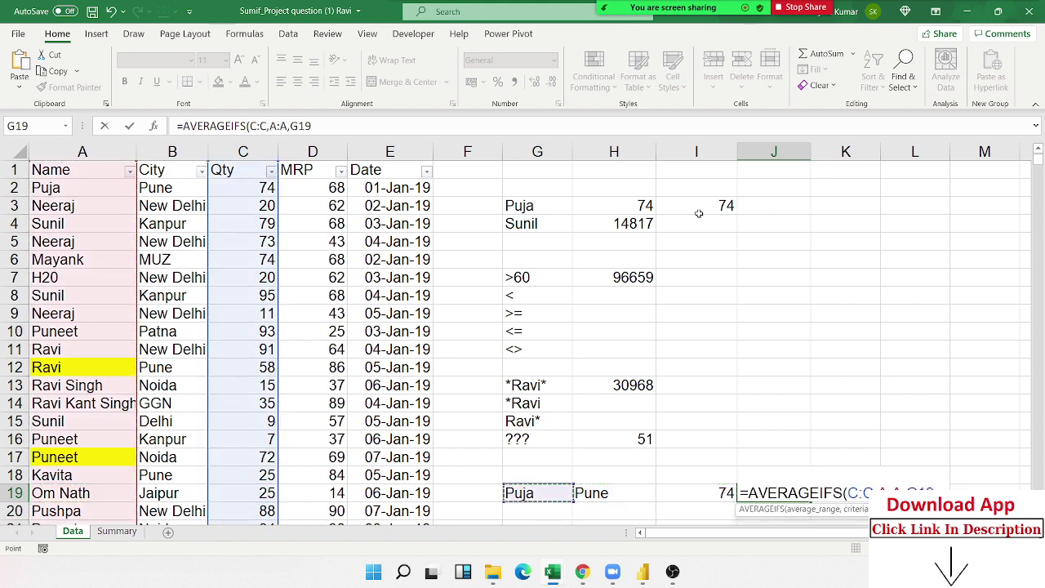
{"action": "type", "text": ","}
{"action": "key", "text": "Left"}
{"action": "key", "text": "Left"}
{"action": "key", "text": "Left"}
{"action": "key", "text": "Left"}
{"action": "key", "text": "Left"}
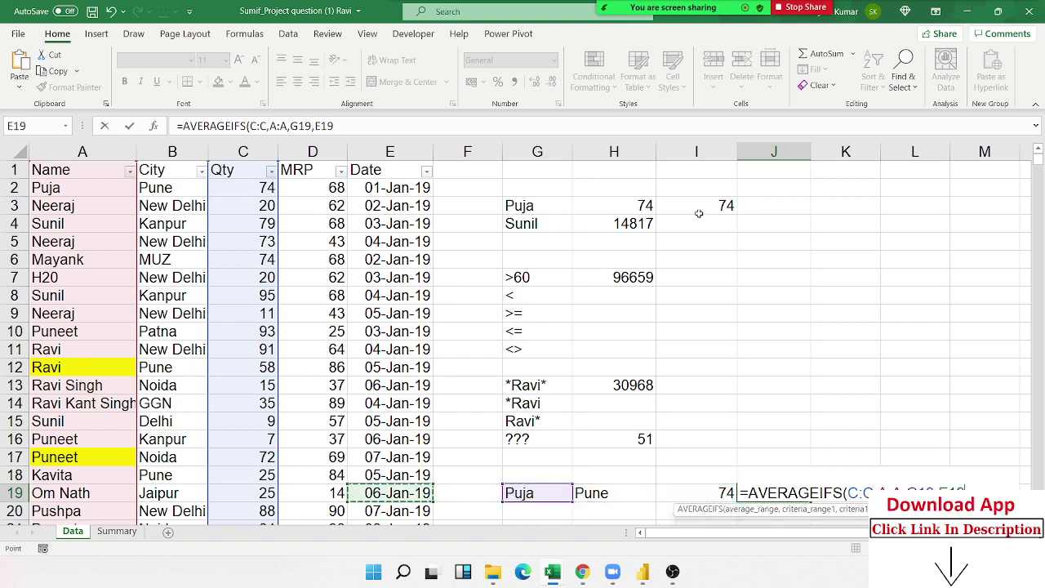
{"action": "key", "text": "Left"}
{"action": "key", "text": "Left"}
{"action": "key", "text": "Left"}
{"action": "key", "text": "ctrl+space"}
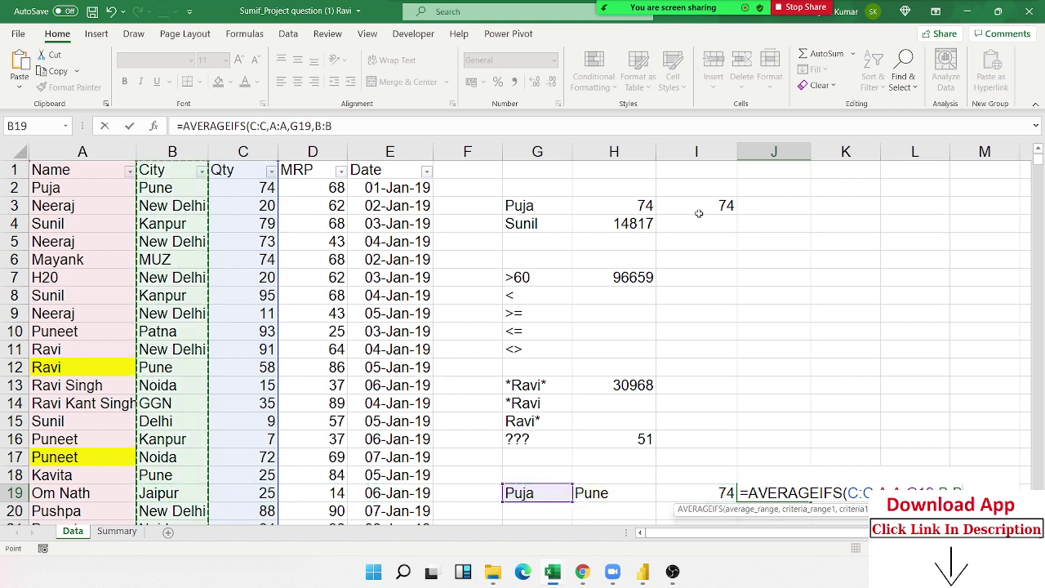
{"action": "type", "text": ","}
{"action": "key", "text": "Left"}
{"action": "key", "text": "Left"}
{"action": "key", "text": "Left"}
{"action": "key", "text": "Right"}
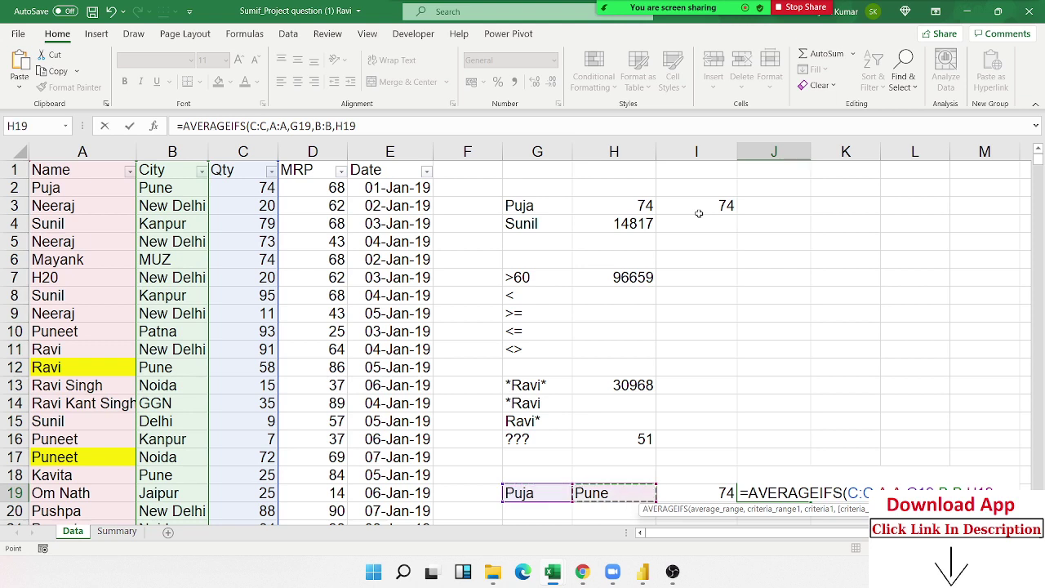
{"action": "key", "text": "ctrl+Return"}
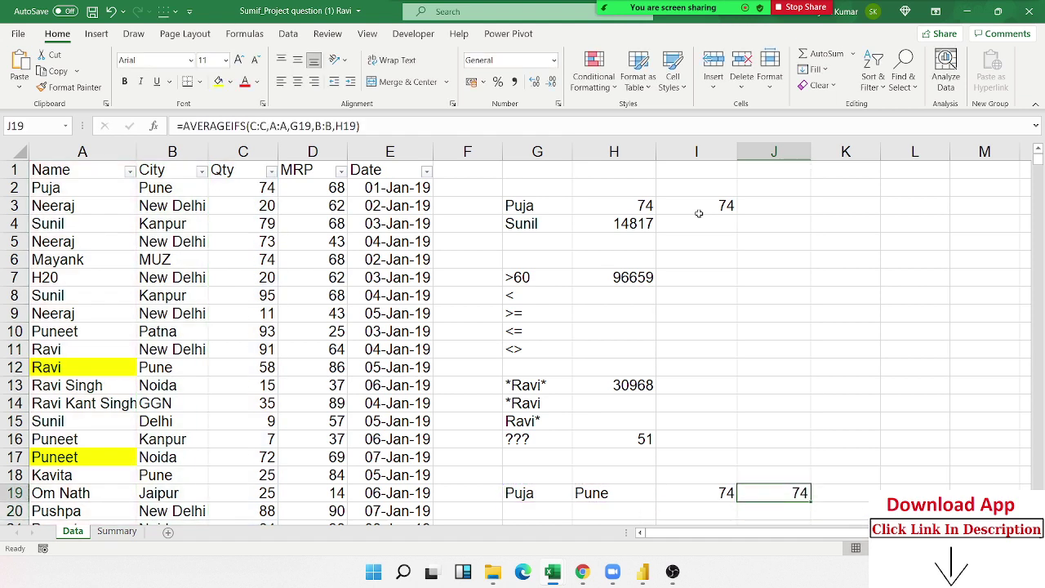
{"action": "key", "text": "Up"}
{"action": "key", "text": "Up"}
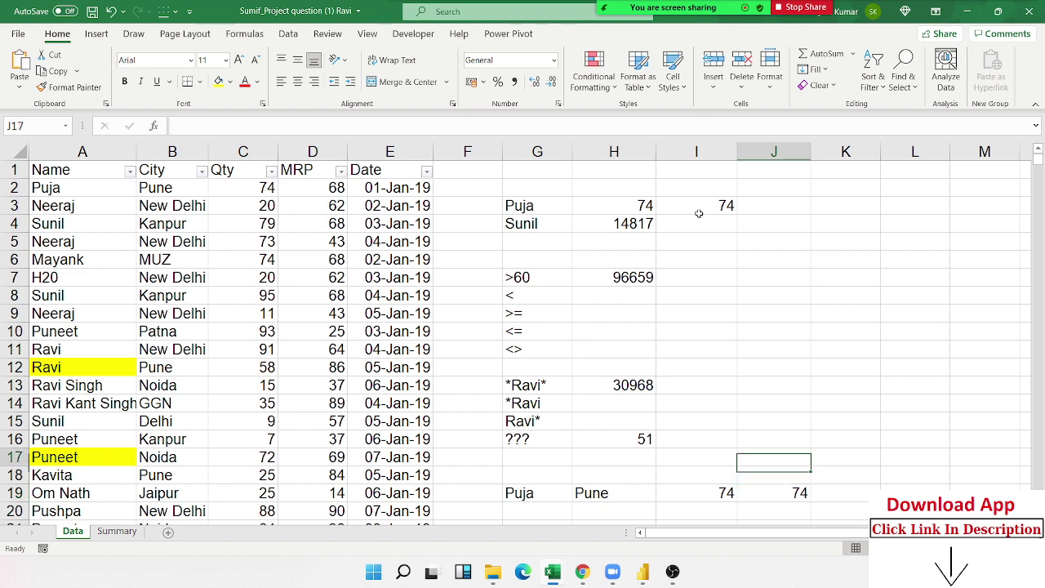
{"action": "key", "text": "Up"}
{"action": "key", "text": "Up"}
{"action": "key", "text": "Up"}
{"action": "key", "text": "Up"}
{"action": "key", "text": "Up"}
{"action": "key", "text": "Up"}
{"action": "key", "text": "Up"}
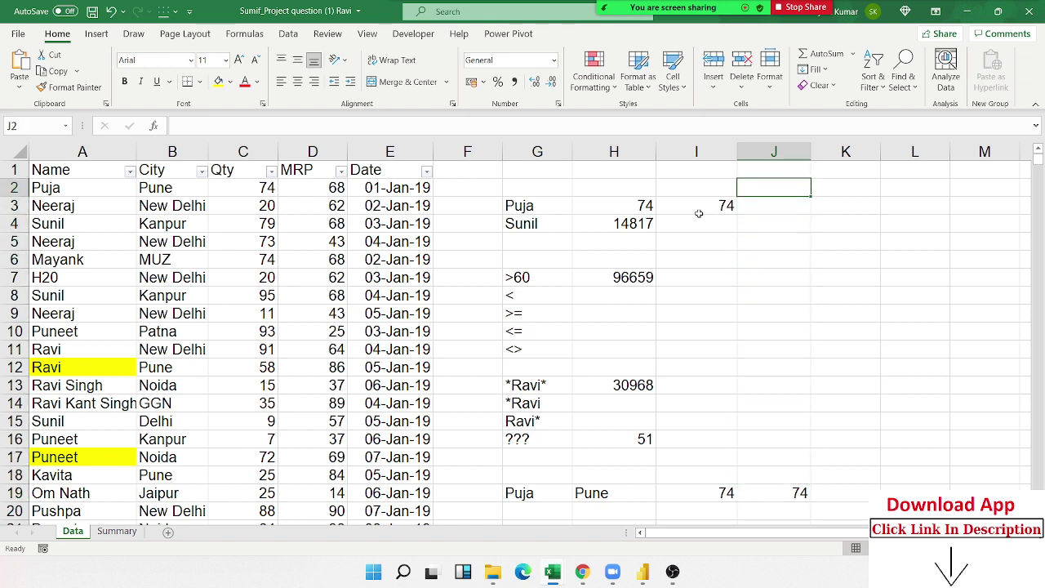
{"action": "key", "text": "Right"}
Enter =COUNTA(E2:F5) in K2, counting 4 non-empty cells
{"action": "type", "text": "=co"}
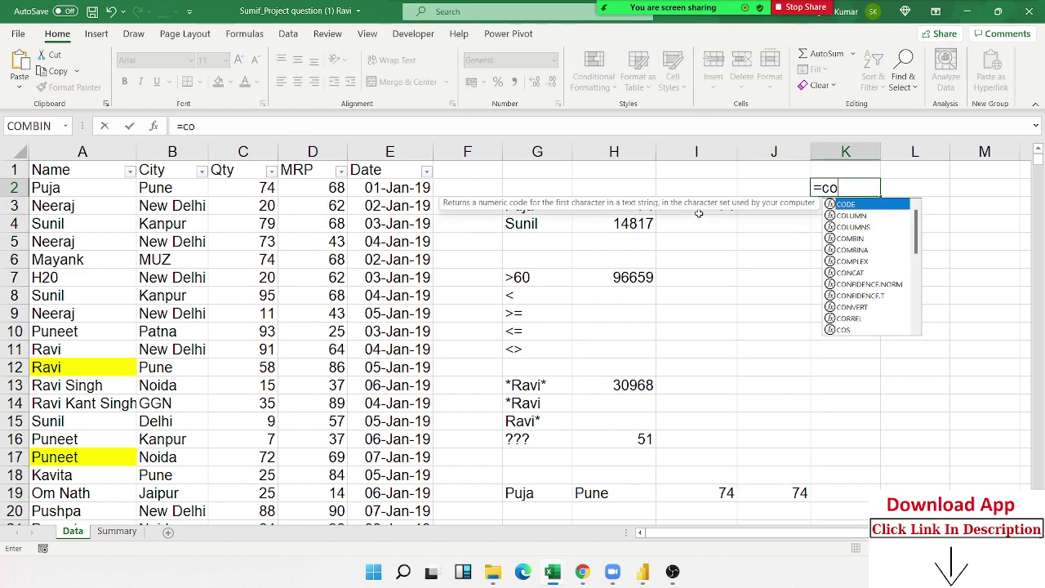
{"action": "type", "text": "un"}
{"action": "key", "text": "Down"}
{"action": "key", "text": "Down"}
{"action": "key", "text": "Up"}
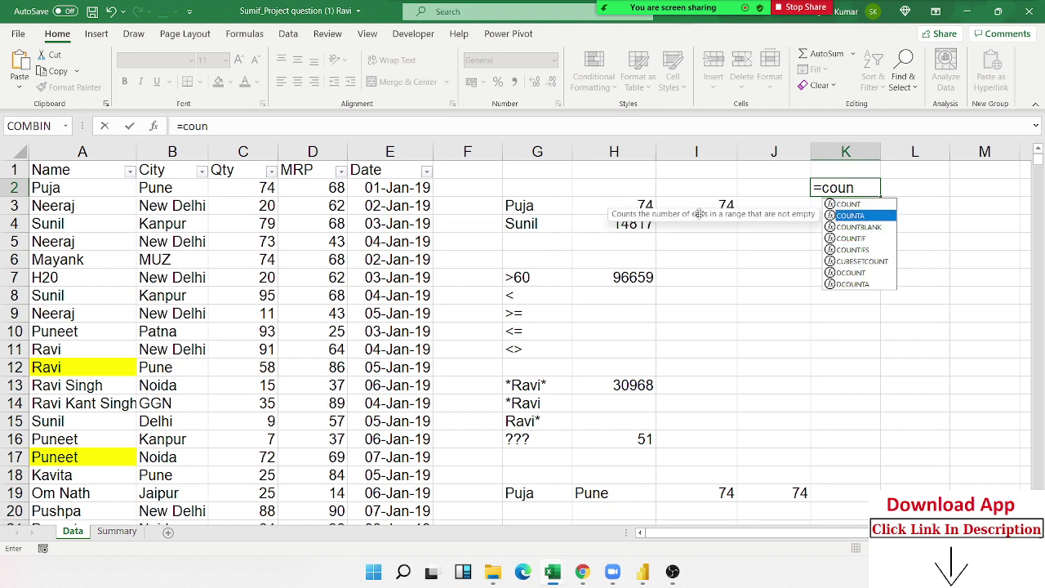
{"action": "key", "text": "Tab"}
{"action": "key", "text": "Left"}
{"action": "key", "text": "Left"}
{"action": "key", "text": "Left"}
{"action": "key", "text": "Left"}
{"action": "key", "text": "Left"}
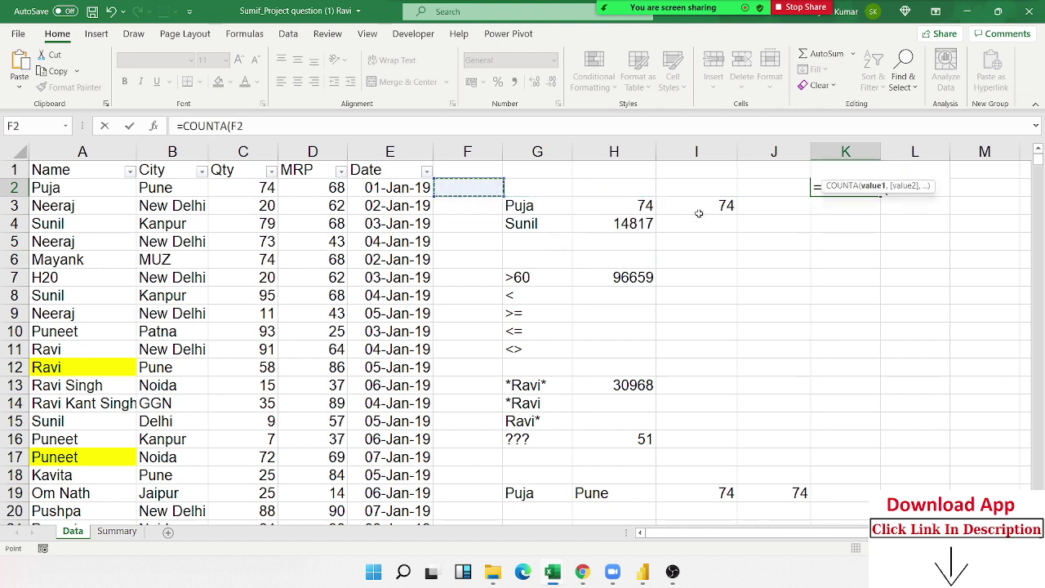
{"action": "key", "text": "Left"}
{"action": "key", "text": "Down"}
{"action": "key", "text": "Down"}
{"action": "key", "text": "Down"}
{"action": "key", "text": "Up"}
{"action": "key", "text": "Up"}
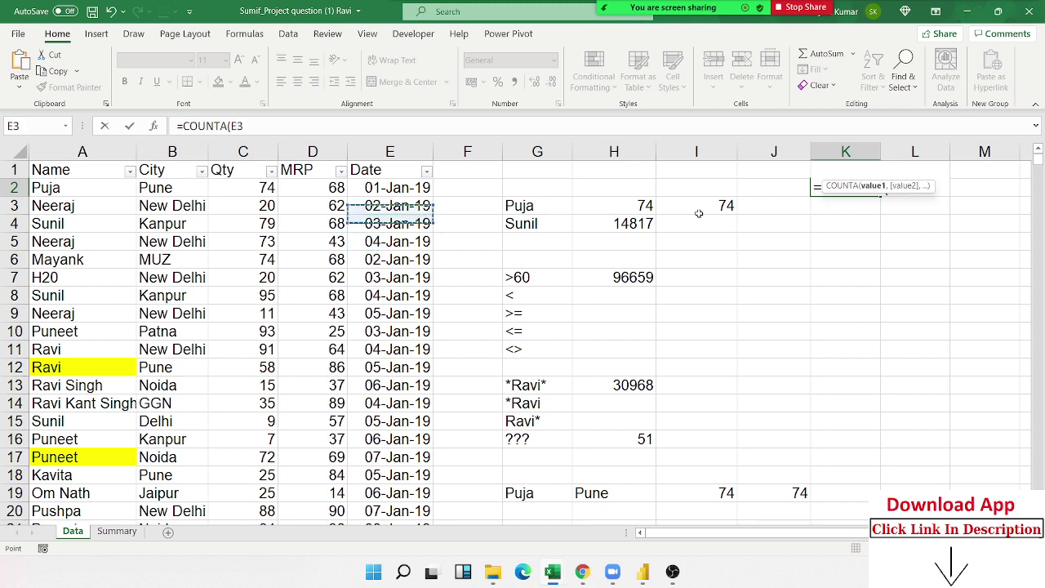
{"action": "key", "text": "Up"}
{"action": "key", "text": "shift+Right"}
{"action": "key", "text": "shift+Down"}
{"action": "key", "text": "shift+Down"}
{"action": "key", "text": "shift+Down"}
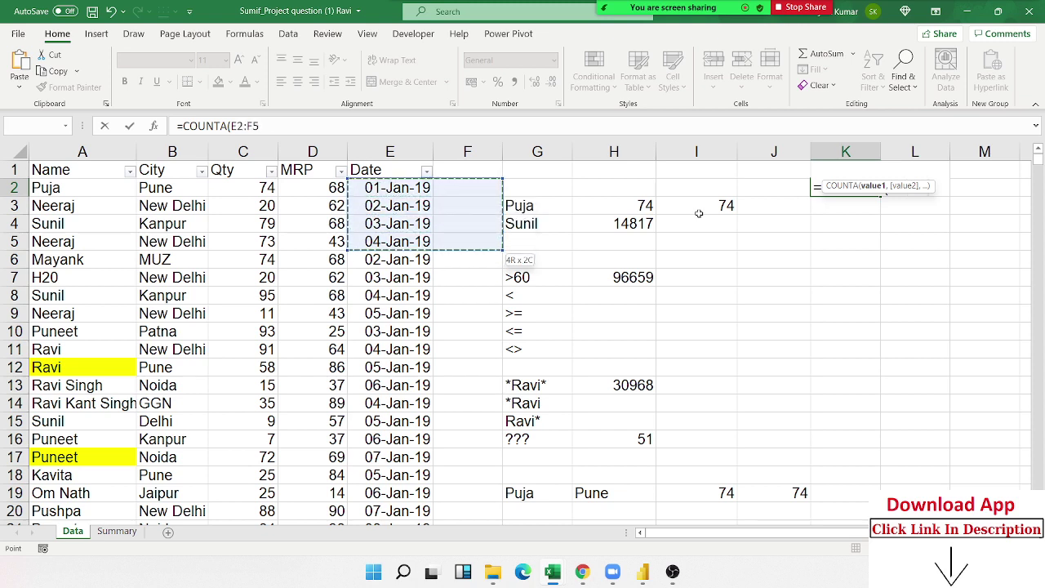
{"action": "type", "text": ")"}
{"action": "key", "text": "Return"}
Enter =COUNTBLANK(F1:I1) in K3, counting 4 blank cells
{"action": "type", "text": "="}
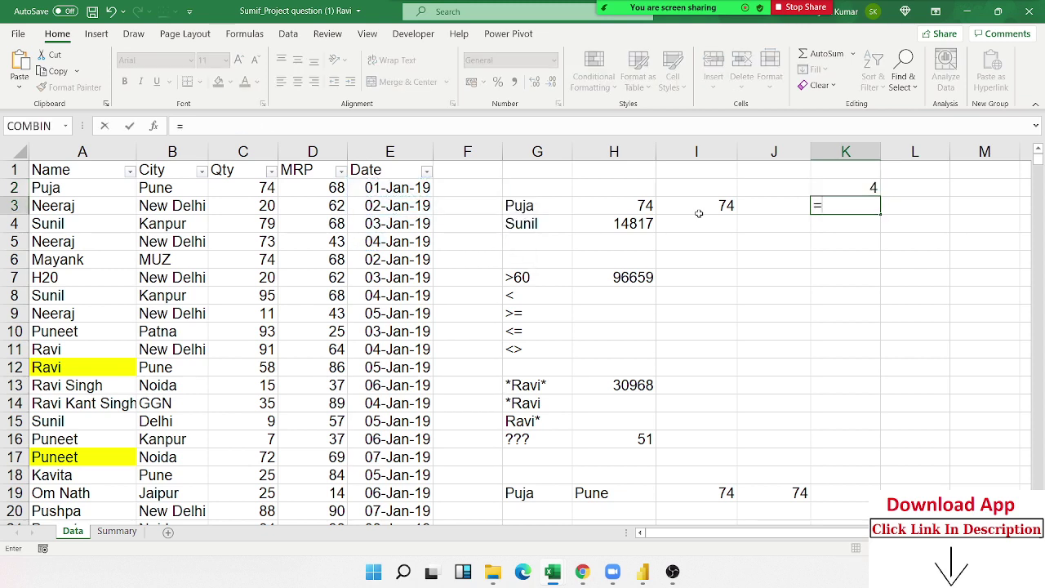
{"action": "type", "text": "coun"}
{"action": "key", "text": "Down"}
{"action": "key", "text": "Down"}
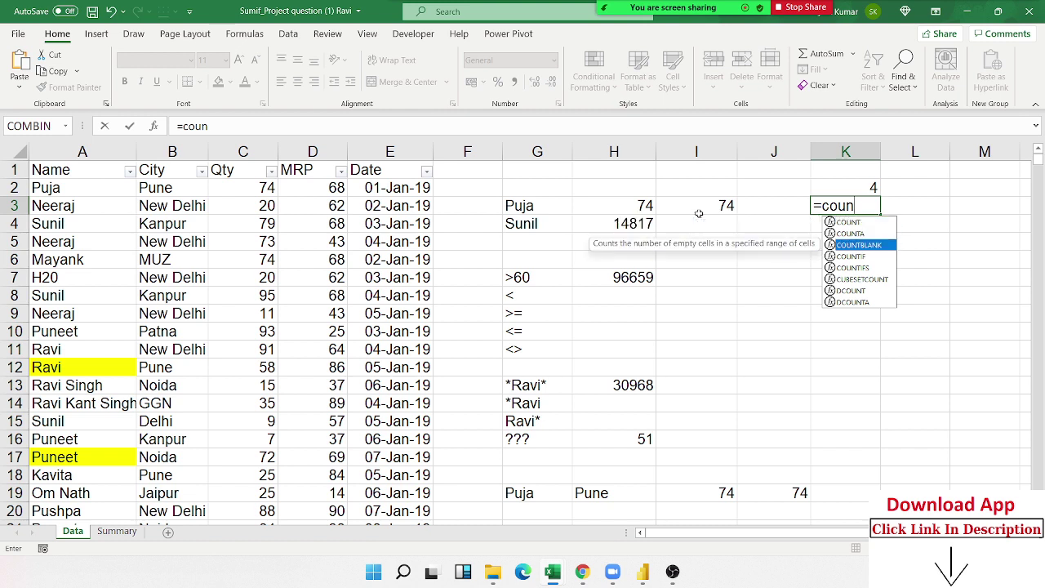
{"action": "key", "text": "Tab"}
{"action": "key", "text": "Left"}
{"action": "key", "text": "Left"}
{"action": "key", "text": "Up"}
{"action": "key", "text": "Up"}
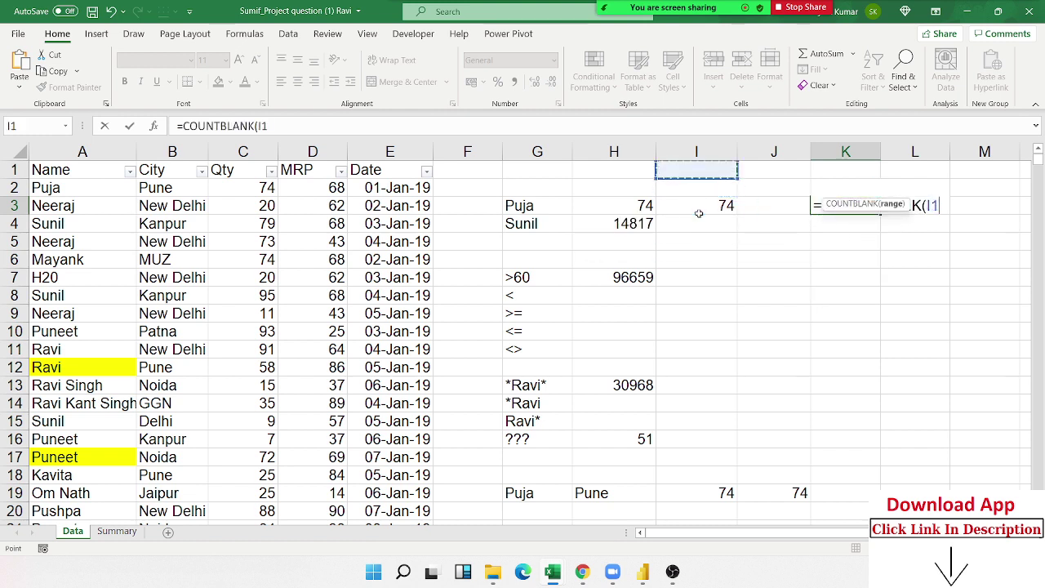
{"action": "key", "text": "Left"}
{"action": "key", "text": "Left"}
{"action": "key", "text": "Left"}
{"action": "key", "text": "shift+Right"}
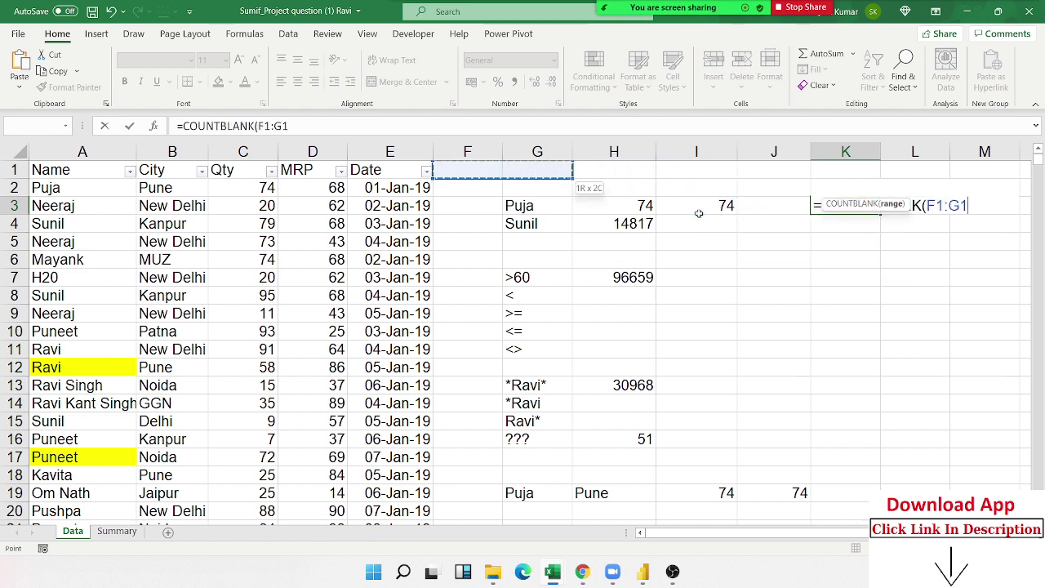
{"action": "key", "text": "shift+Right"}
{"action": "key", "text": "shift+Right"}
{"action": "key", "text": "Return"}
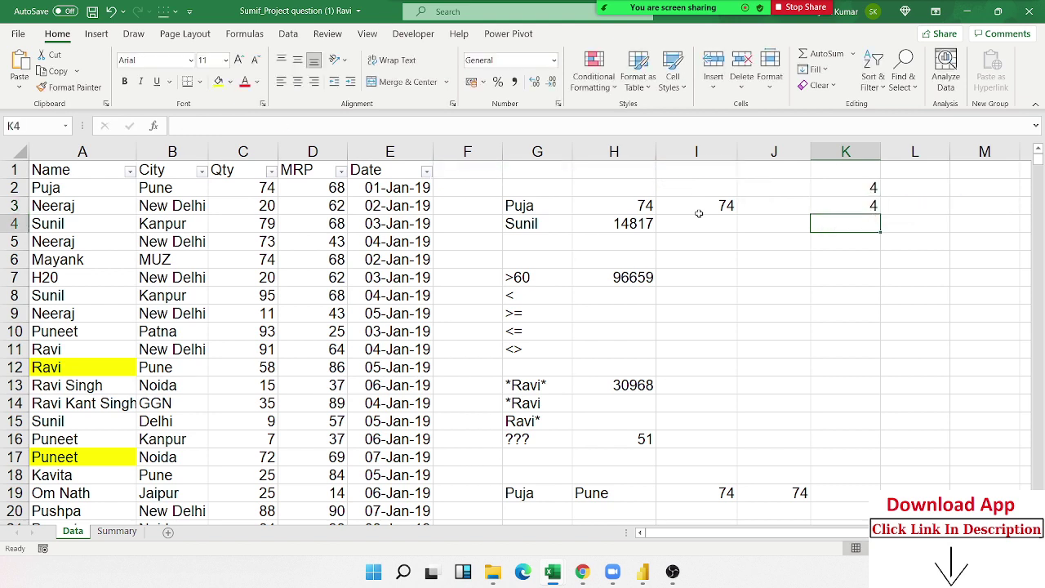
Enter =COUNT(C1:C4) in K4, counting 3 numeric cells
{"action": "type", "text": "=COUN"}
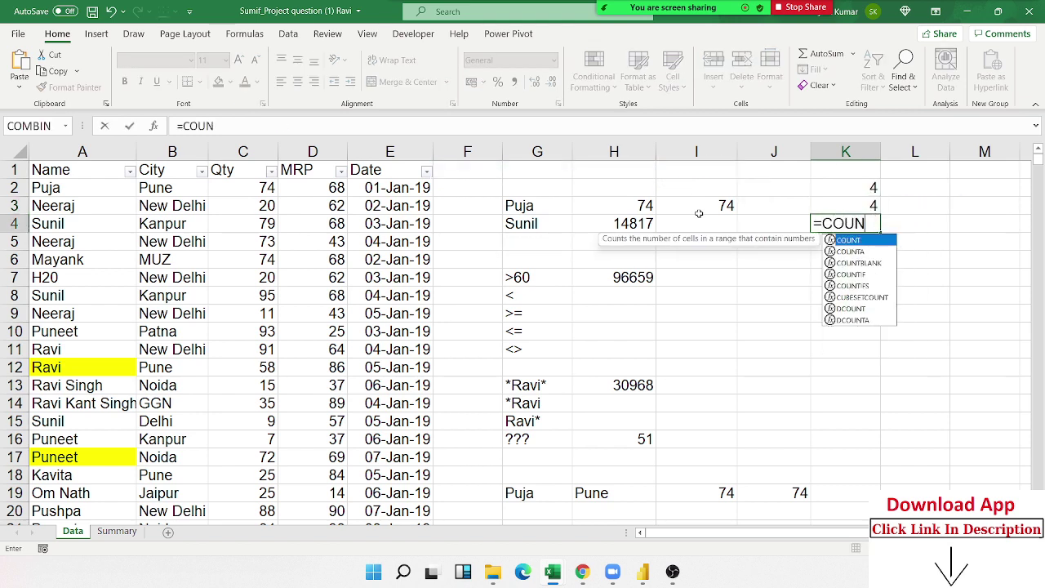
{"action": "key", "text": "Tab"}
{"action": "key", "text": "Left"}
{"action": "key", "text": "Left"}
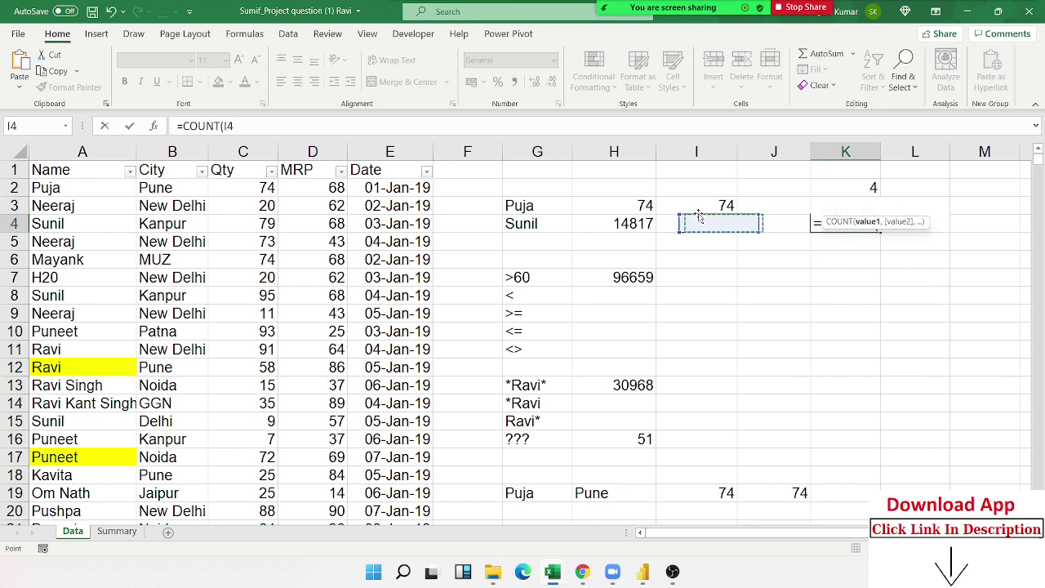
{"action": "key", "text": "Left"}
{"action": "key", "text": "Left"}
{"action": "key", "text": "Left"}
{"action": "key", "text": "Left"}
{"action": "key", "text": "Left"}
{"action": "key", "text": "Left"}
{"action": "key", "text": "shift+Up"}
{"action": "key", "text": "shift+Up"}
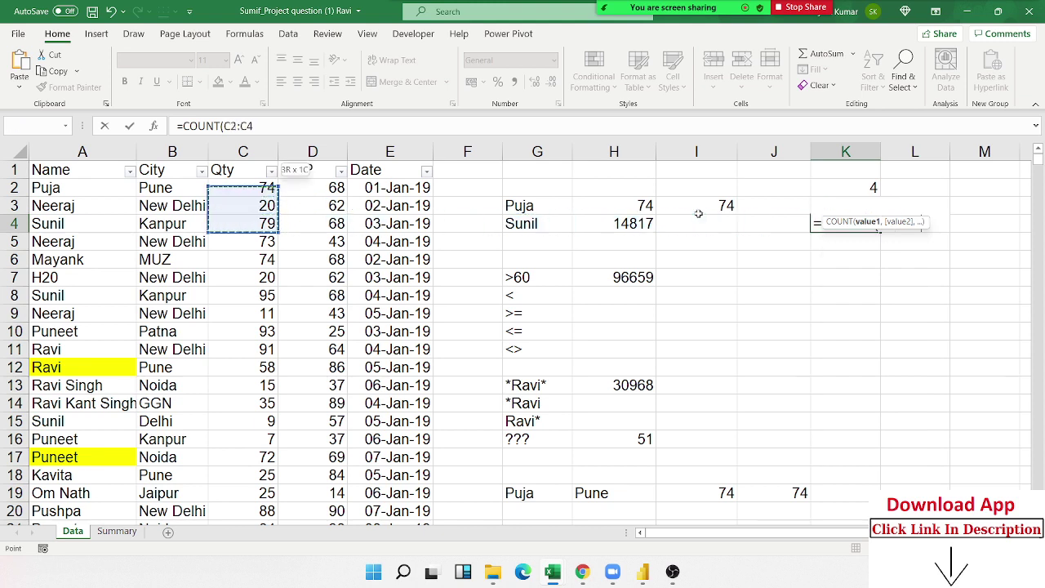
{"action": "key", "text": "shift+Up"}
{"action": "key", "text": "Return"}
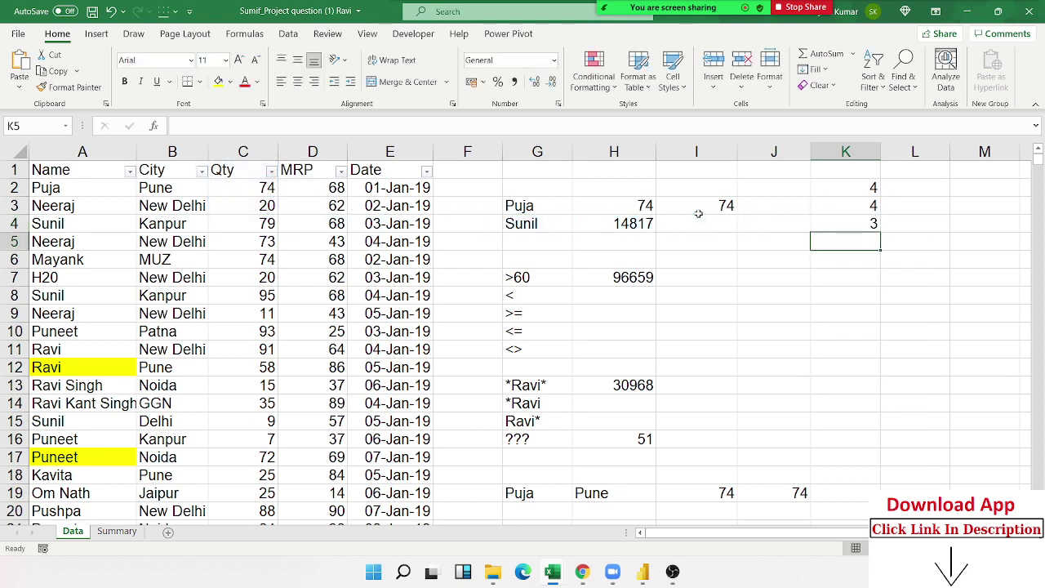
{"action": "key", "text": "Up"}
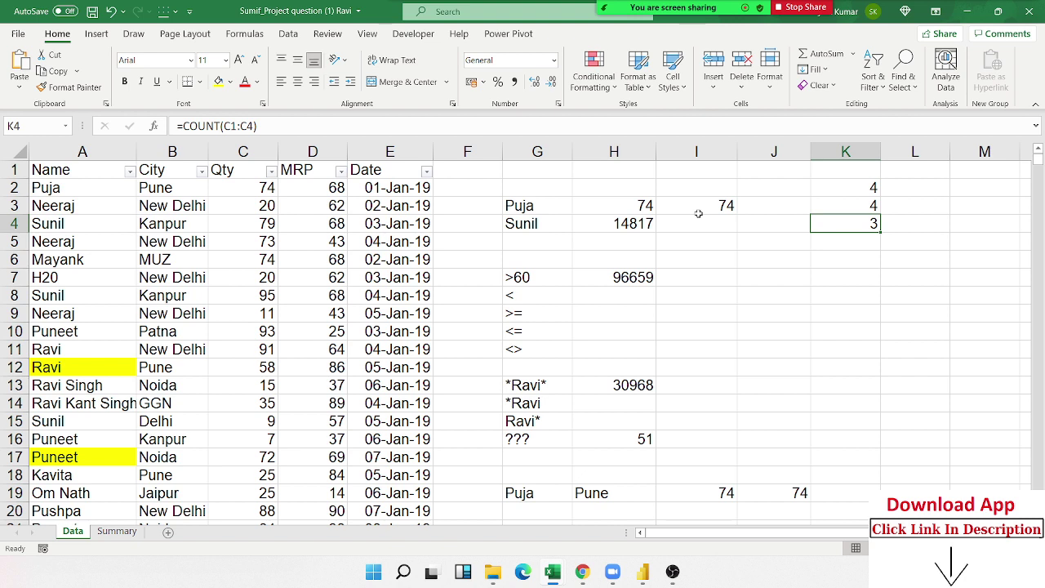
{"action": "left_click", "coordinate": [698, 215]}
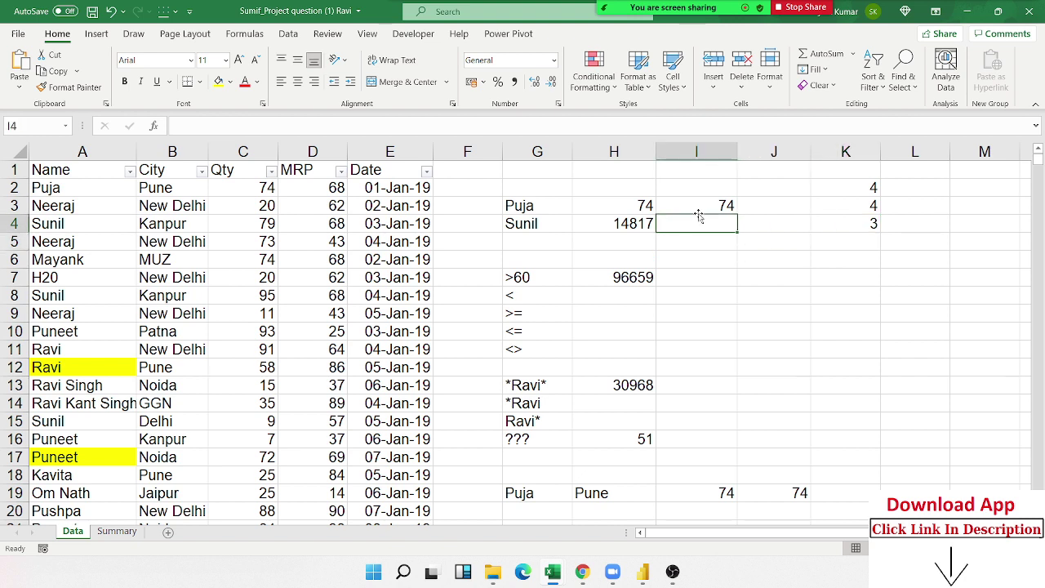
Enter =COUNTIF(A:A,G4) in I4 to count Sunil's rows, returning 310
{"action": "type", "text": "=COUN"}
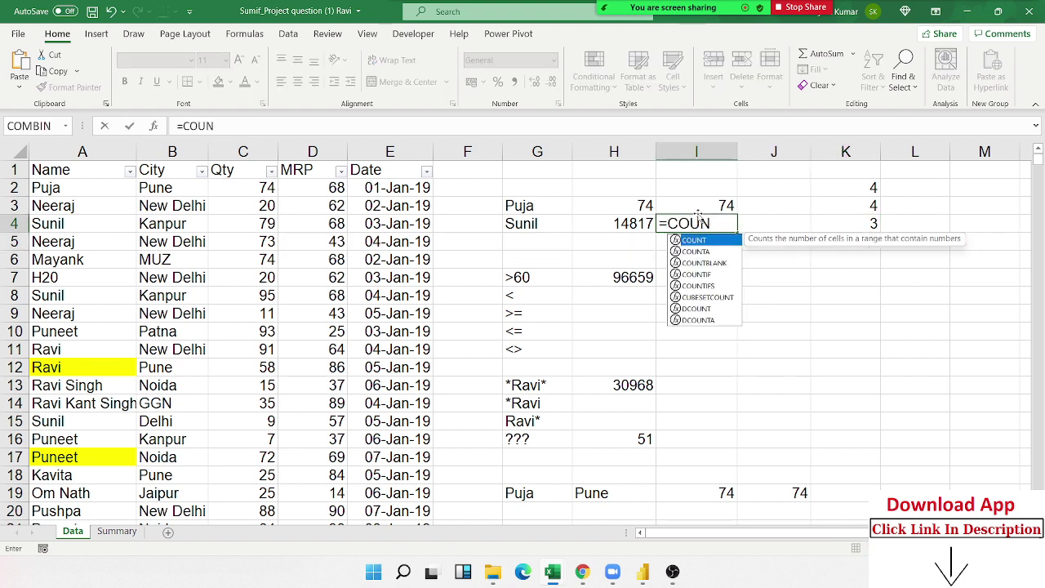
{"action": "key", "text": "Down"}
{"action": "key", "text": "Down"}
{"action": "key", "text": "Down"}
{"action": "key", "text": "Tab"}
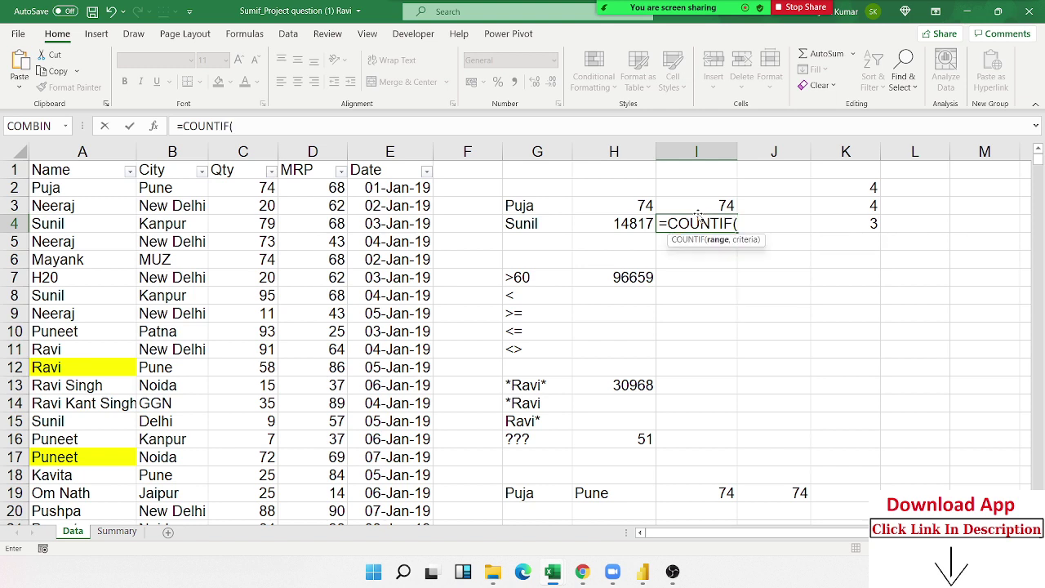
{"action": "key", "text": "Left"}
{"action": "key", "text": "Left"}
{"action": "key", "text": "Left"}
{"action": "key", "text": "Left"}
{"action": "key", "text": "Left"}
{"action": "key", "text": "Left"}
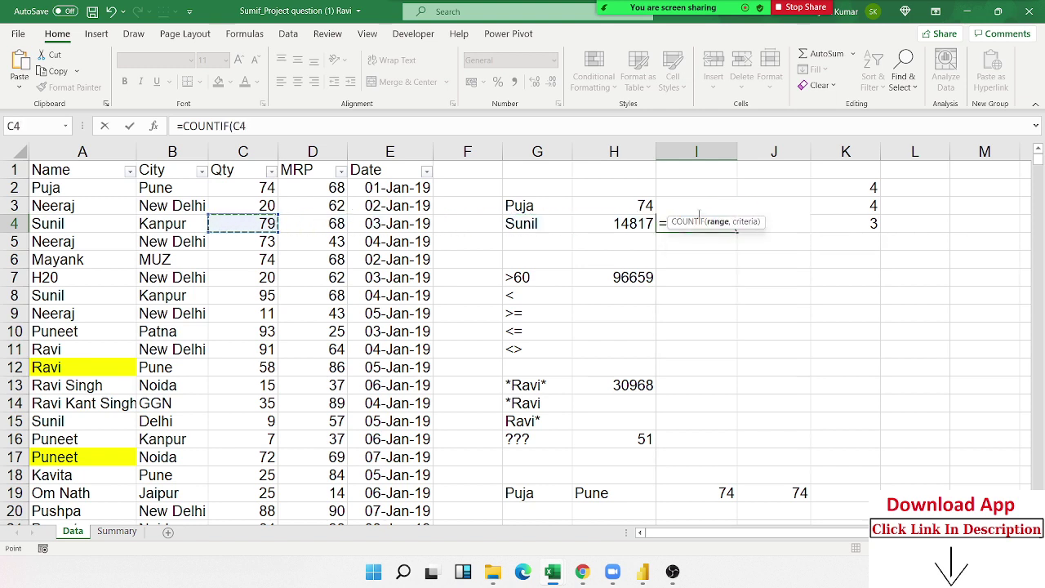
{"action": "key", "text": "Left"}
{"action": "key", "text": "Left"}
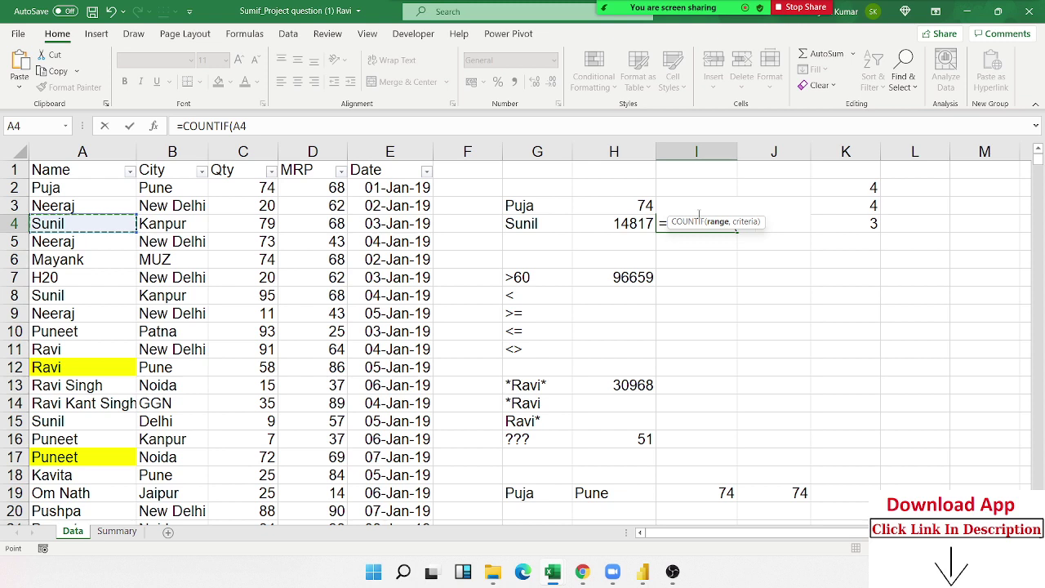
{"action": "key", "text": "ctrl+space"}
{"action": "type", "text": ","}
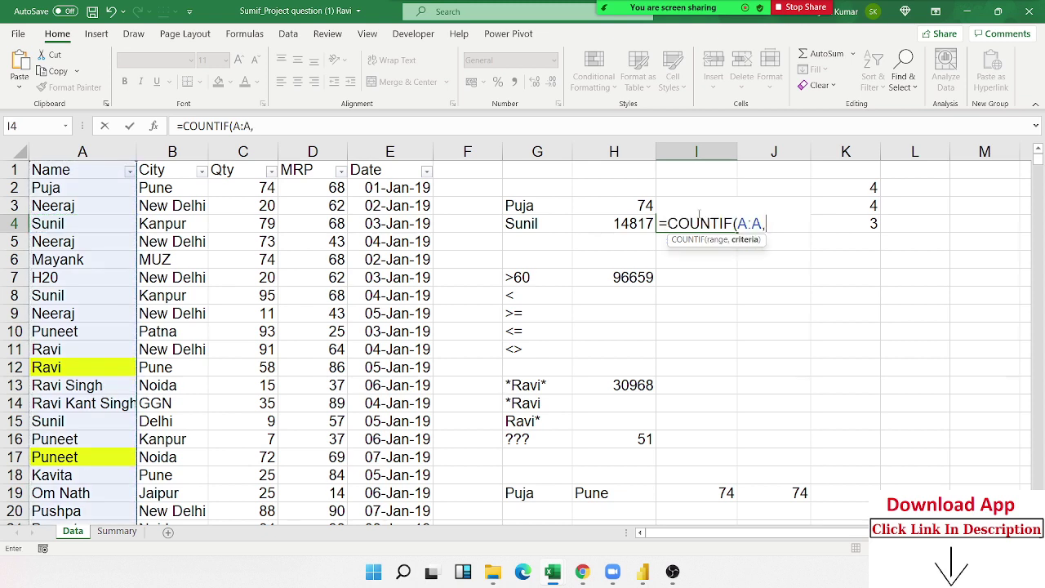
{"action": "key", "text": "Left"}
{"action": "key", "text": "Left"}
{"action": "key", "text": "Return"}
{"action": "key", "text": "Up"}
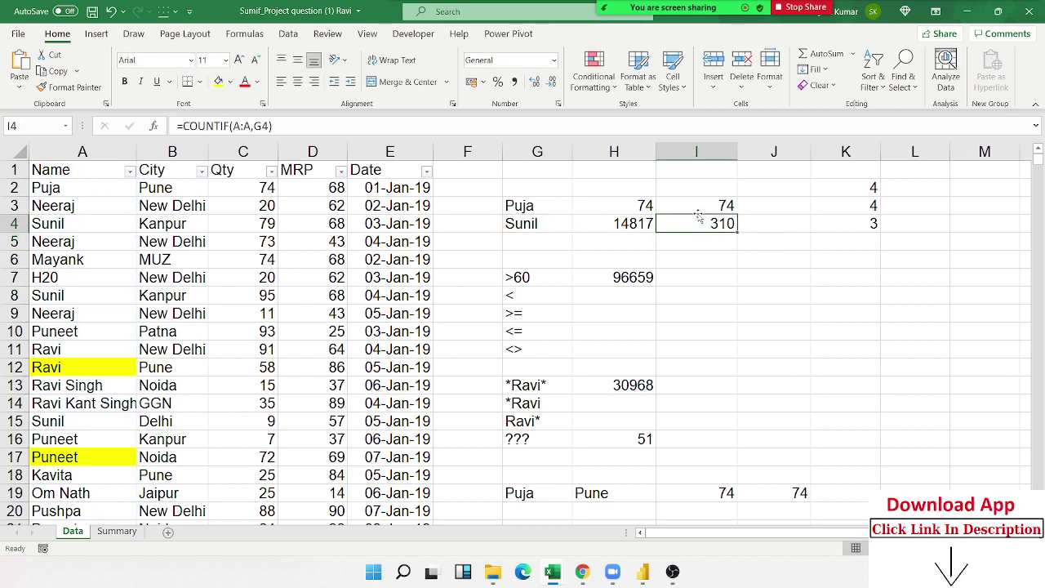
{"action": "key", "text": "Left"}
{"action": "key", "text": "Left"}
{"action": "key", "text": "Down"}
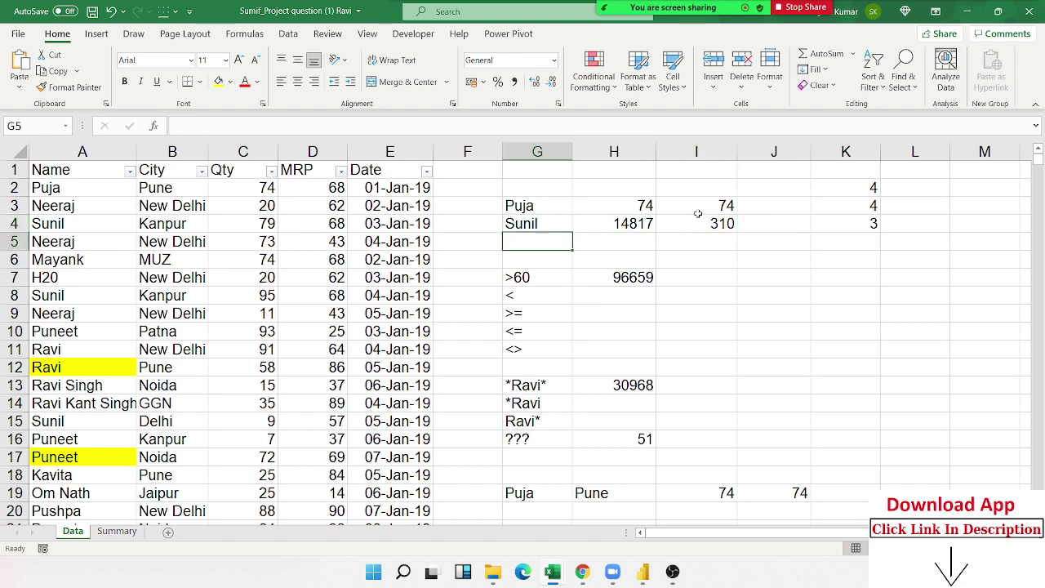
{"action": "key", "text": "Down"}
{"action": "key", "text": "Down"}
{"action": "key", "text": "shift+Right"}
{"action": "key", "text": "shift+Down"}
Look over the criteria in column G and go to K19 beside the Puja row
{"action": "key", "text": "shift+Down"}
{"action": "key", "text": "shift+Down"}
{"action": "key", "text": "shift+Down"}
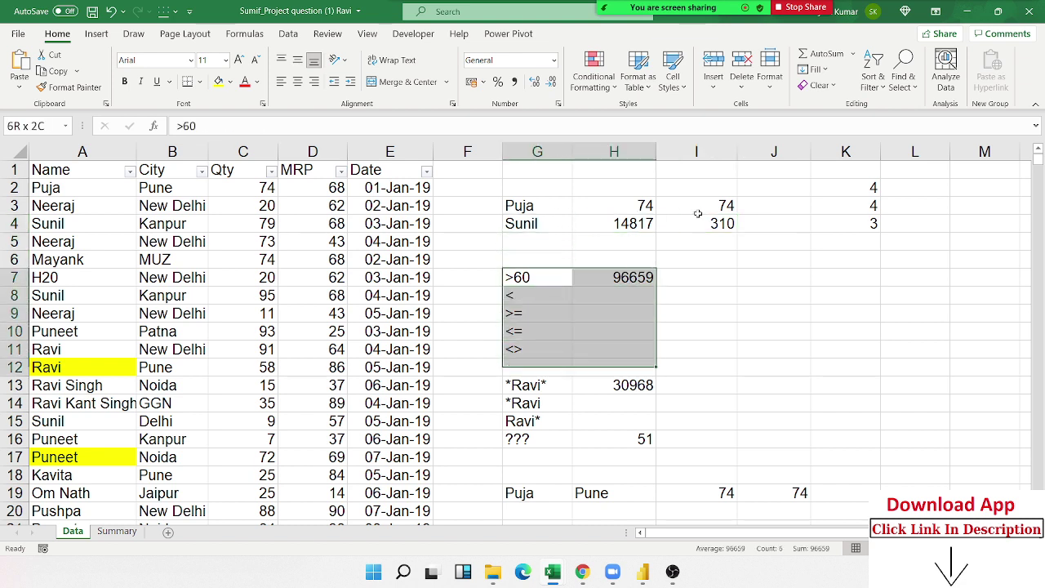
{"action": "key", "text": "shift+Down"}
{"action": "key", "text": "shift+Down"}
{"action": "key", "text": "shift+Down"}
{"action": "key", "text": "shift+Down"}
{"action": "key", "text": "shift+Down"}
{"action": "key", "text": "Down"}
{"action": "key", "text": "Down"}
{"action": "key", "text": "Down"}
{"action": "key", "text": "Down"}
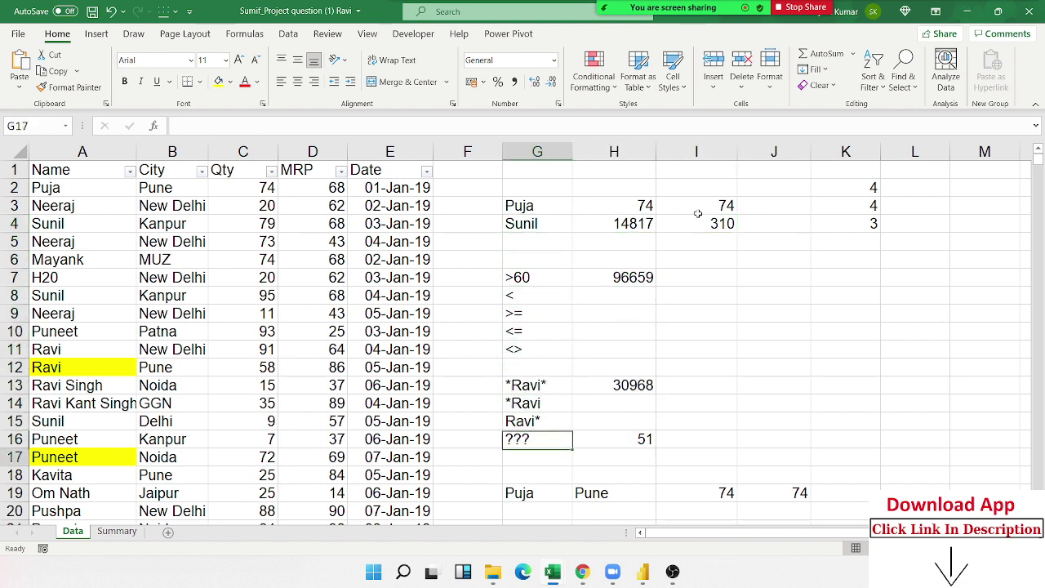
{"action": "key", "text": "Down"}
{"action": "key", "text": "Down"}
{"action": "key", "text": "Down"}
{"action": "key", "text": "shift+Up"}
{"action": "key", "text": "shift+Up"}
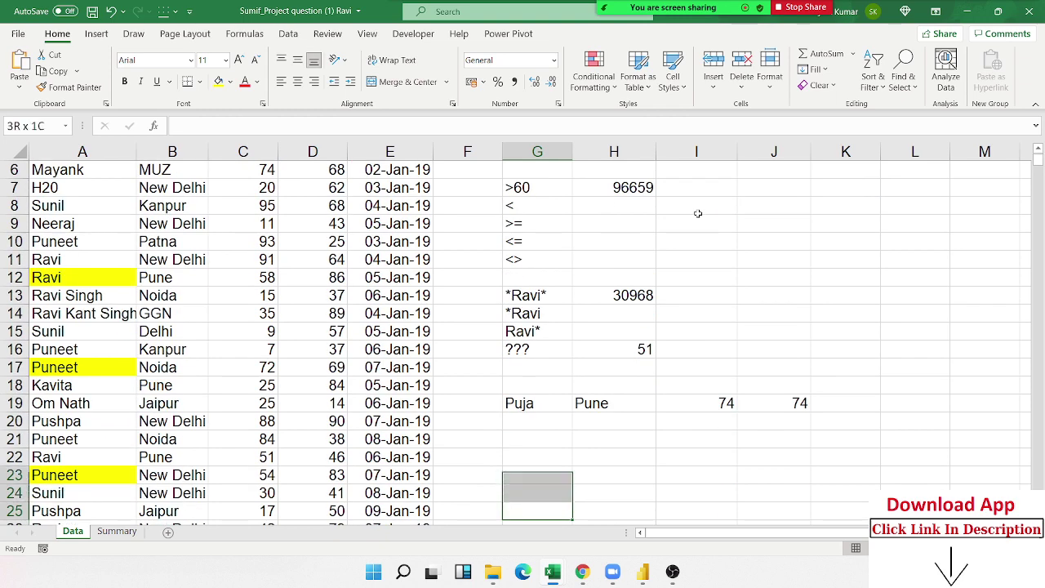
{"action": "key", "text": "shift+Up"}
{"action": "key", "text": "shift+Up"}
{"action": "key", "text": "shift+Up"}
{"action": "key", "text": "shift+Up"}
{"action": "key", "text": "shift+Up"}
{"action": "key", "text": "shift+Up"}
{"action": "key", "text": "Right"}
{"action": "key", "text": "Right"}
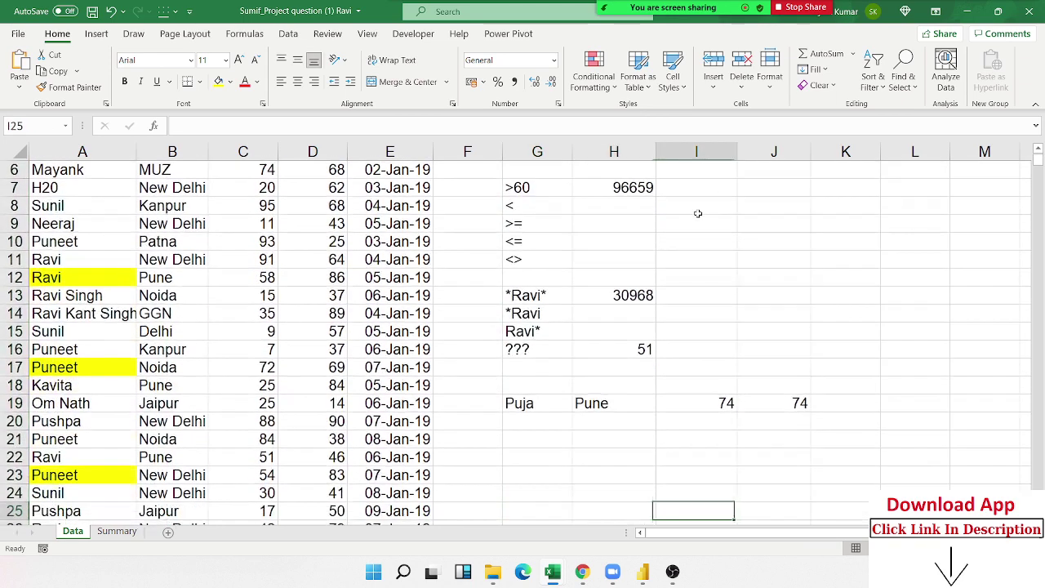
{"action": "key", "text": "Up"}
{"action": "key", "text": "Up"}
{"action": "key", "text": "Up"}
{"action": "key", "text": "Up"}
{"action": "key", "text": "Up"}
{"action": "key", "text": "Up"}
{"action": "key", "text": "Right"}
{"action": "key", "text": "Right"}
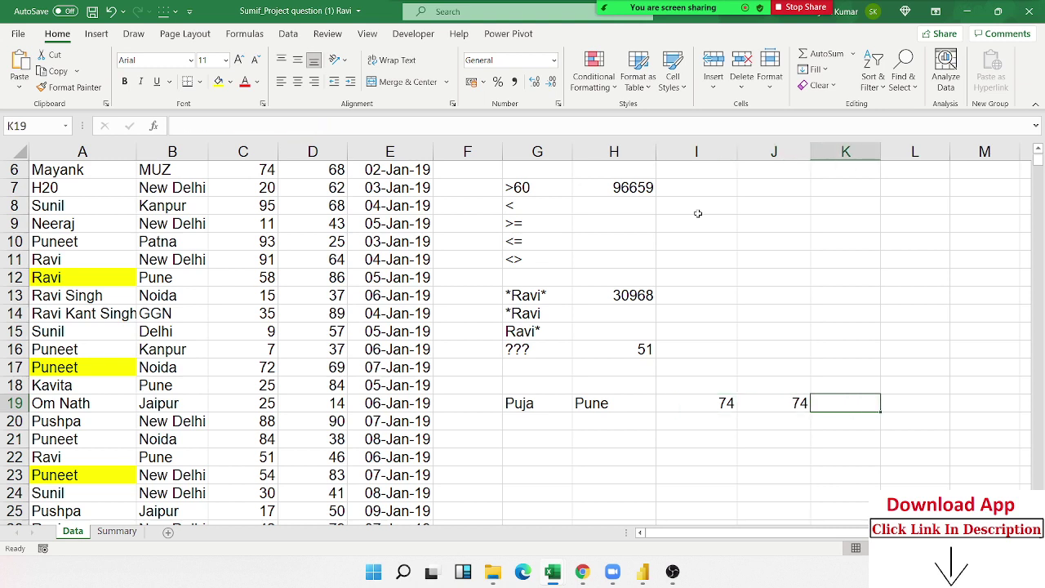
Start =COUNTIFS in K19 with range A:A and criterion G19 (Puja)
{"action": "type", "text": "=COU"}
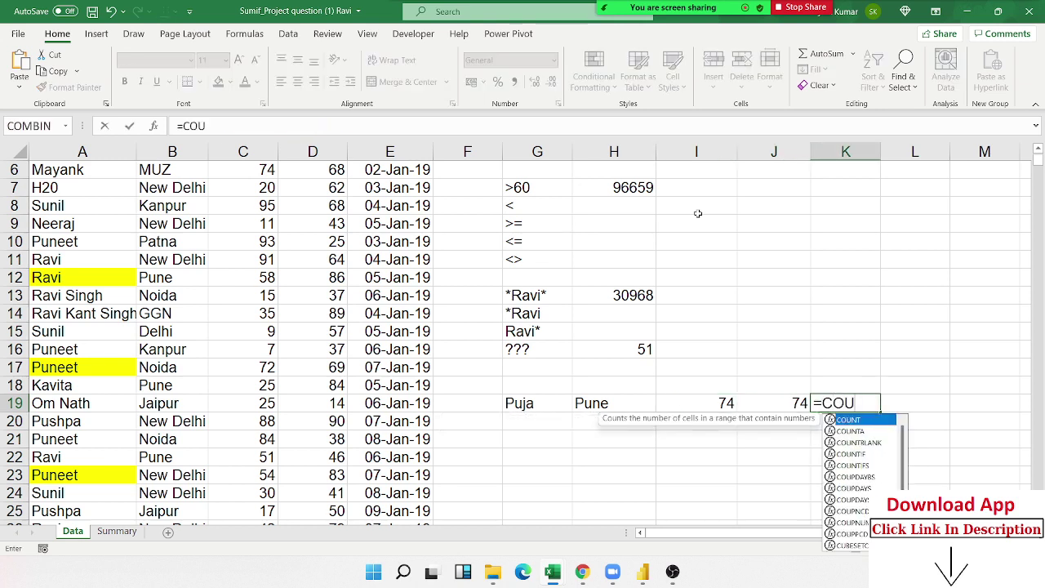
{"action": "key", "text": "Down"}
{"action": "key", "text": "Down"}
{"action": "key", "text": "Down"}
{"action": "key", "text": "Down"}
{"action": "key", "text": "Tab"}
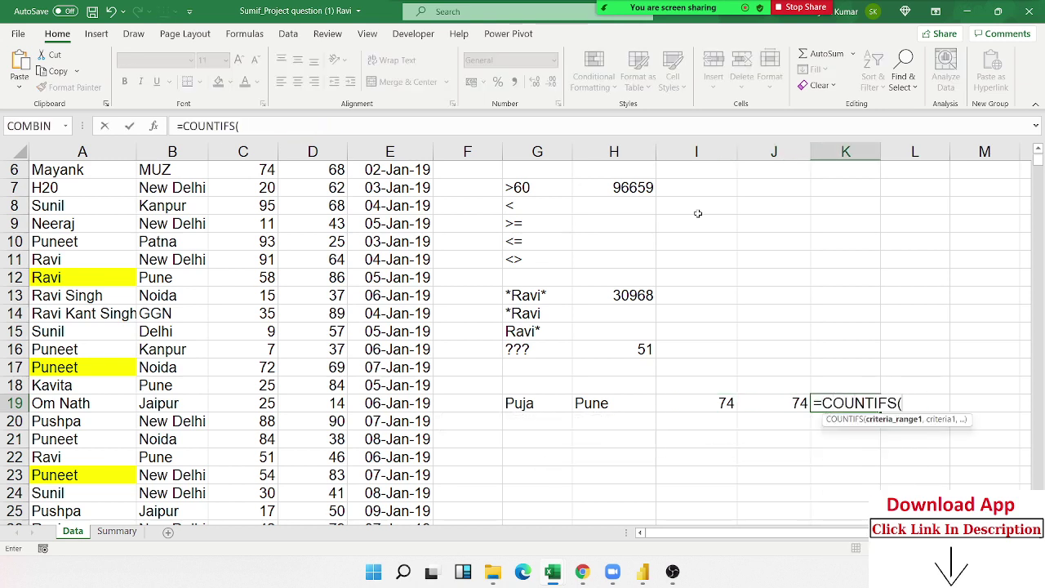
{"action": "key", "text": "Left"}
{"action": "key", "text": "Home"}
{"action": "key", "text": "ctrl+space"}
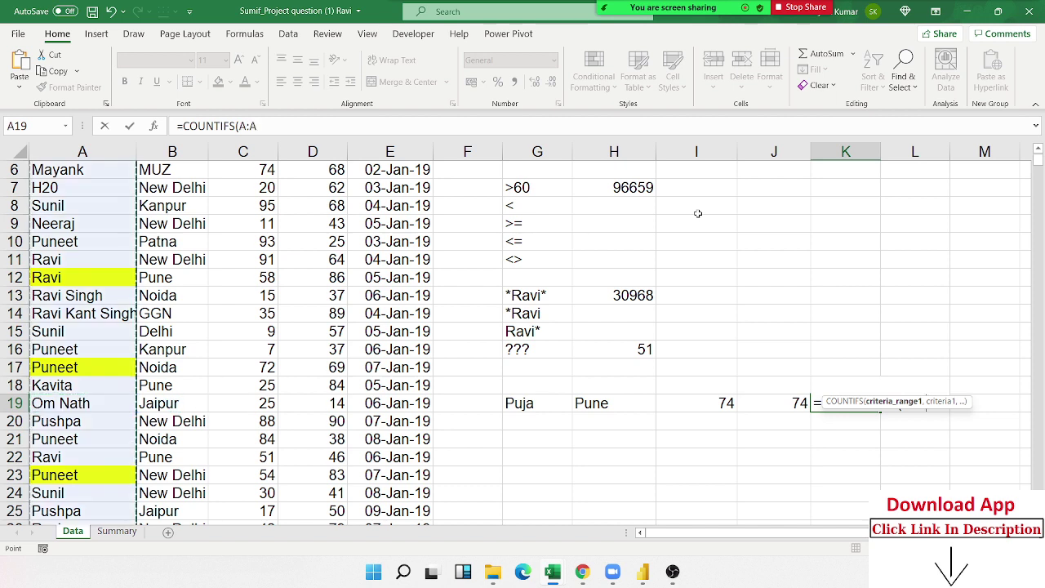
{"action": "type", "text": ","}
{"action": "key", "text": "Left"}
Add range B:B with criterion H19 (Pune) and commit, giving a count of 1
{"action": "key", "text": "Left"}
{"action": "key", "text": "Left"}
{"action": "key", "text": "Left"}
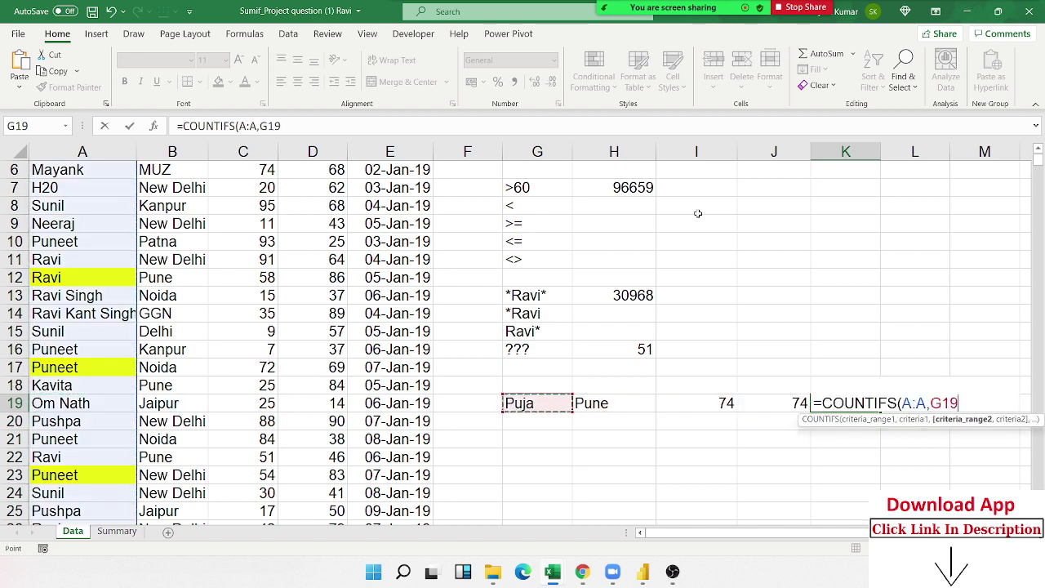
{"action": "type", "text": ","}
{"action": "key", "text": "Left"}
{"action": "key", "text": "Left"}
{"action": "key", "text": "Left"}
{"action": "key", "text": "Left"}
{"action": "key", "text": "Left"}
{"action": "key", "text": "Left"}
{"action": "key", "text": "Left"}
{"action": "key", "text": "Left"}
{"action": "key", "text": "Left"}
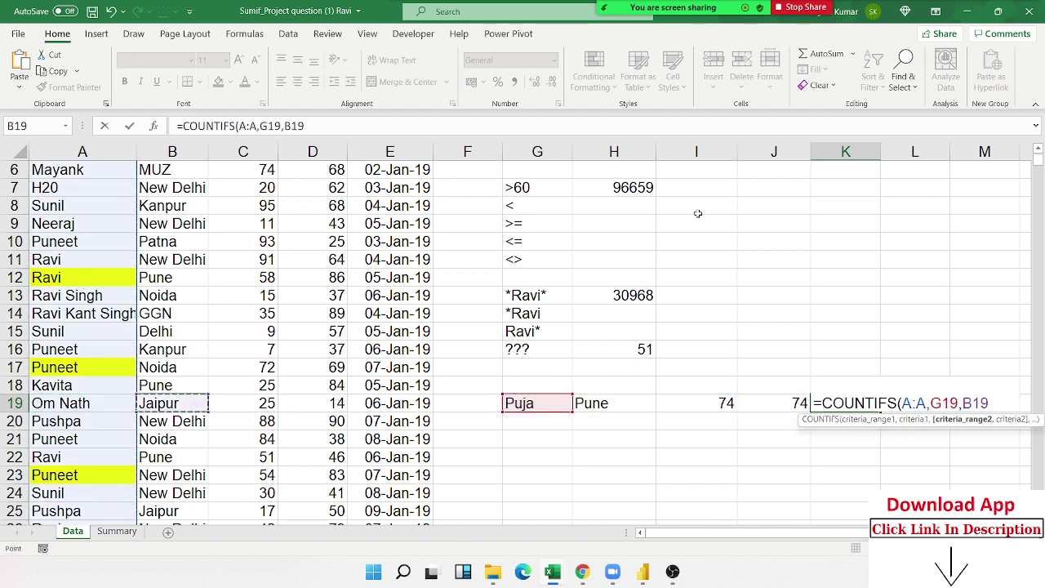
{"action": "key", "text": "ctrl+space"}
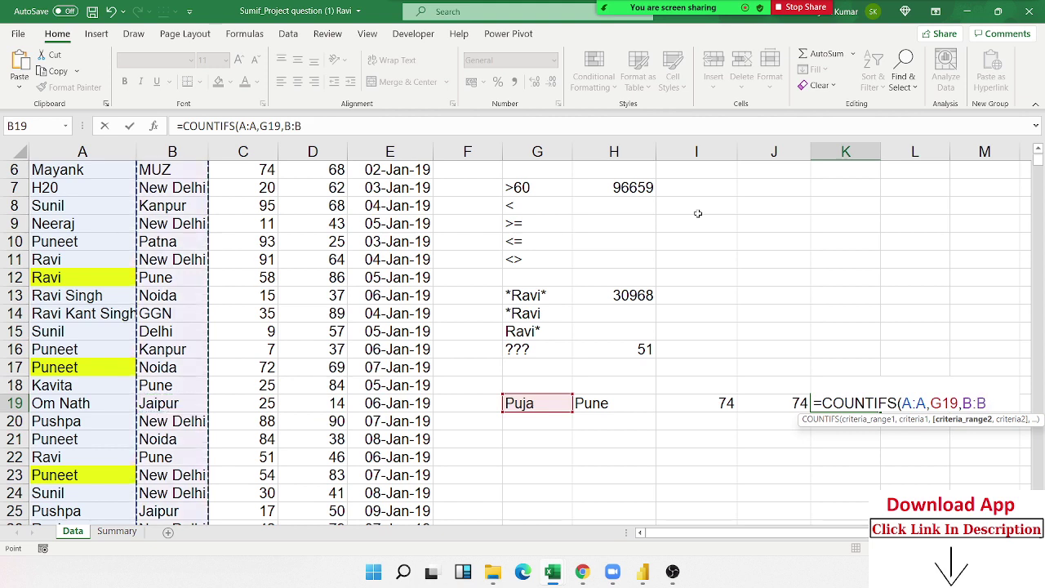
{"action": "type", "text": ","}
{"action": "key", "text": "Left"}
{"action": "key", "text": "Left"}
{"action": "key", "text": "Left"}
{"action": "key", "text": "Return"}
{"action": "key", "text": "Up"}
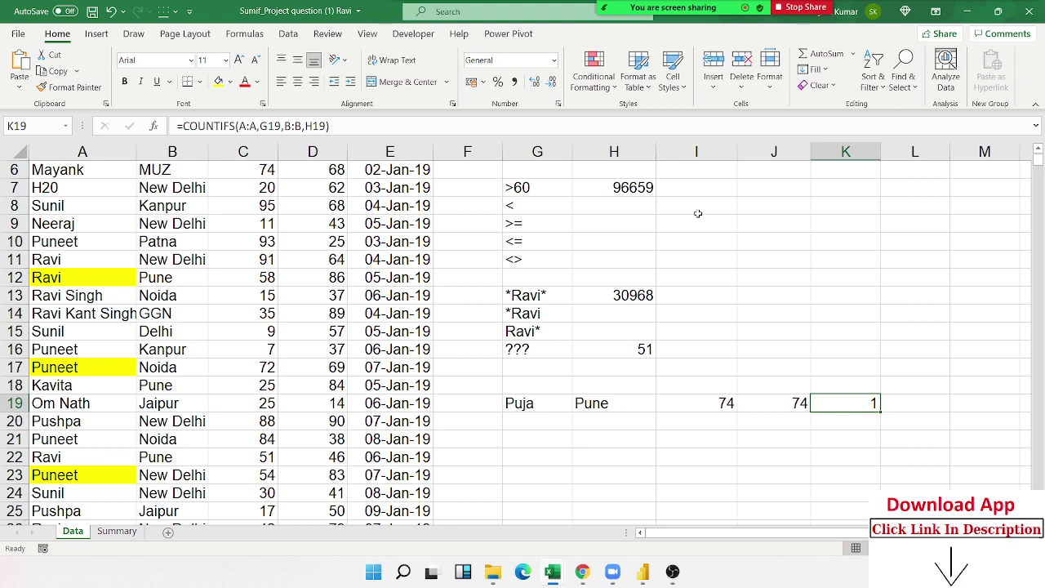
{"action": "key", "text": "Up"}
{"action": "key", "text": "Up"}
{"action": "key", "text": "Up"}
{"action": "key", "text": "Up"}
{"action": "key", "text": "Up"}
{"action": "key", "text": "Up"}
{"action": "key", "text": "Up"}
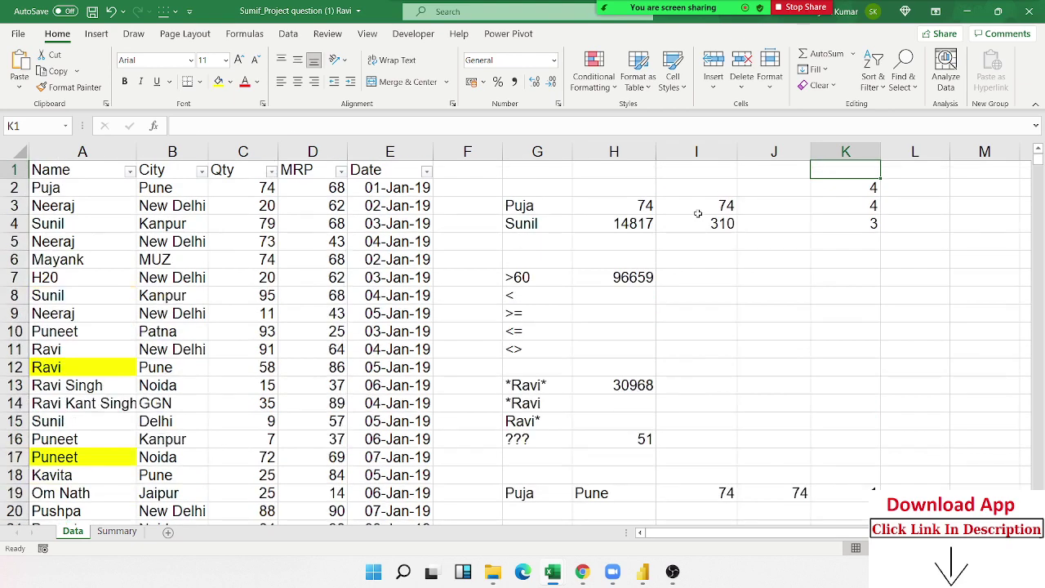
Save the workbook and select B8:C19 on the Summary sheet
{"action": "key", "text": "ctrl+s"}
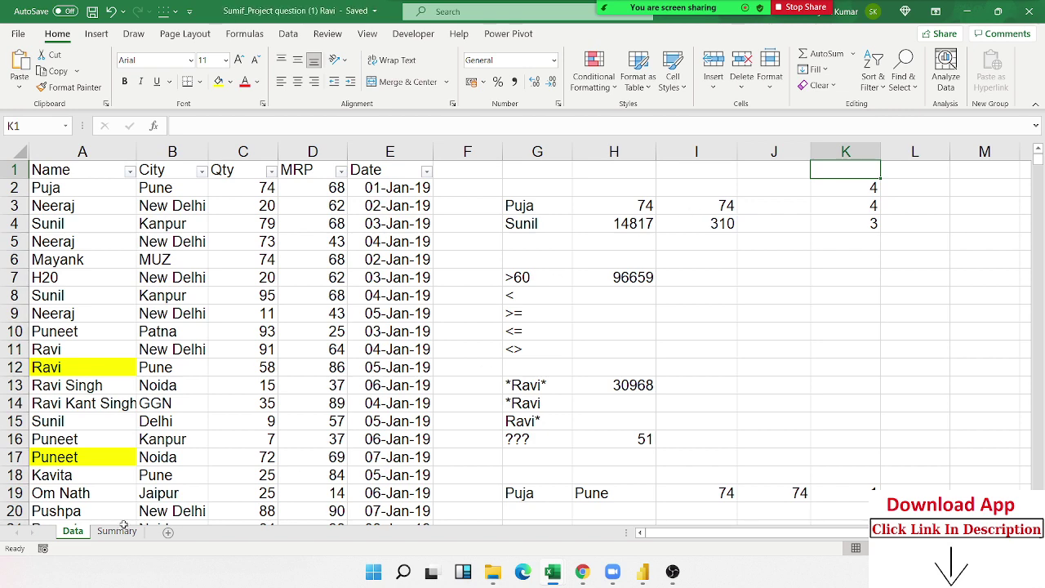
{"action": "left_click", "coordinate": [116, 531]}
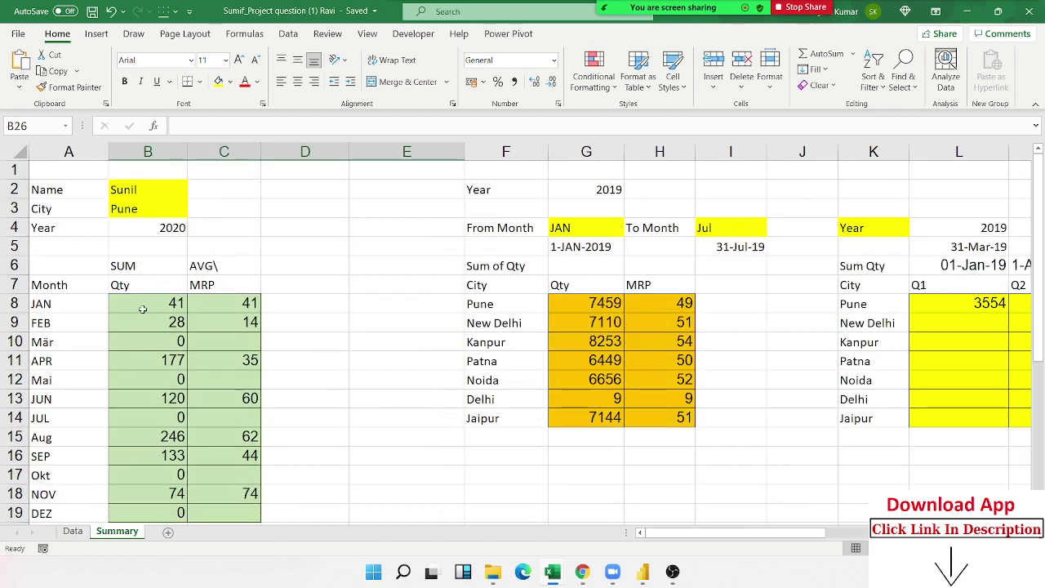
{"action": "mouse_move", "coordinate": [142, 309]}
{"action": "left_mouse_down"}
{"action": "mouse_move", "coordinate": [245, 470]}
{"action": "mouse_move", "coordinate": [247, 457]}
{"action": "left_mouse_up"}
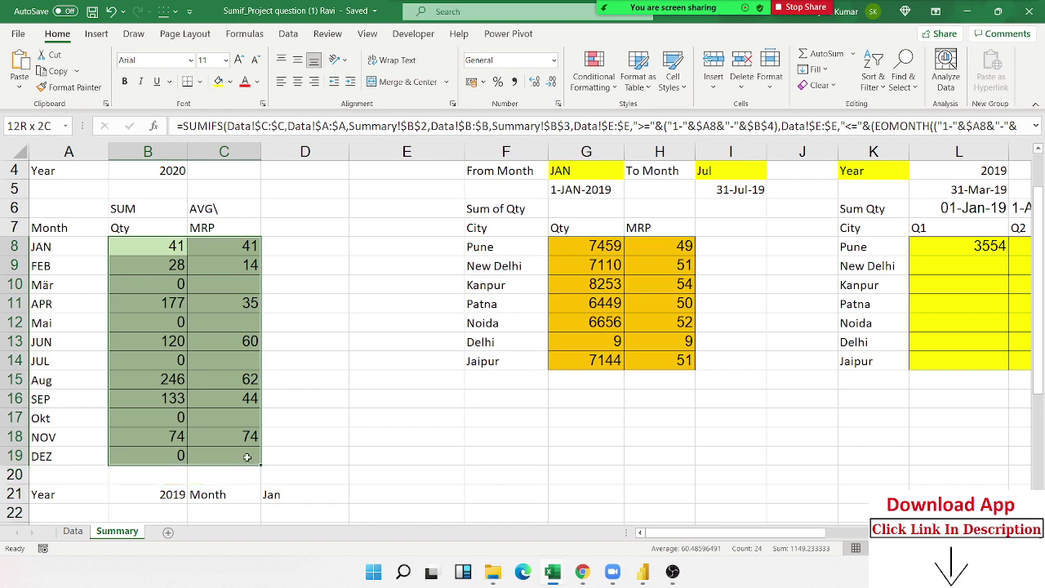
Close Excel and bring up the YouTube Studio Channel content page in the browser
{"action": "left_click", "coordinate": [329, 448]}
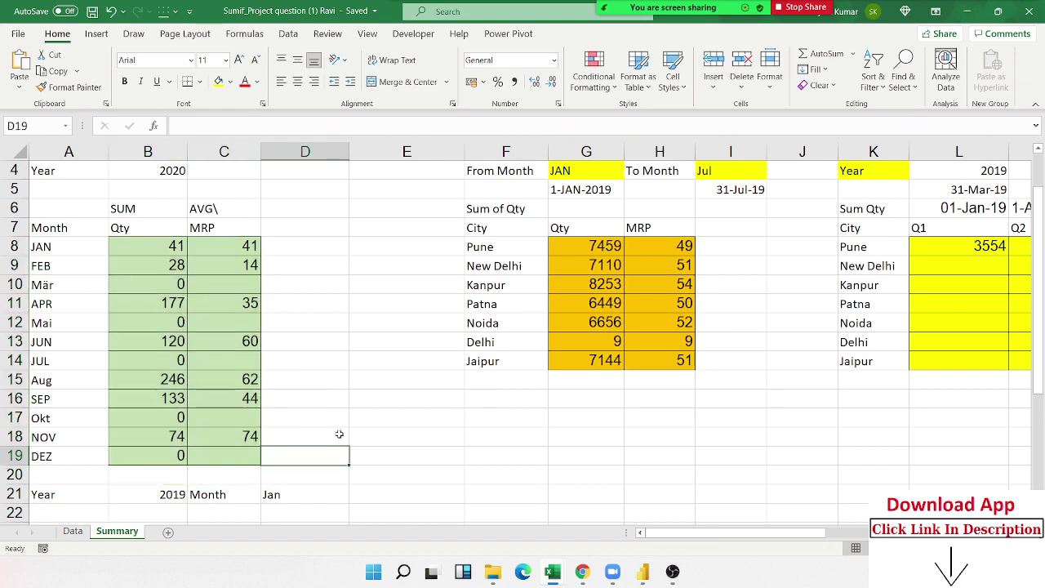
{"action": "left_click", "coordinate": [1019, 14]}
{"action": "left_click", "coordinate": [582, 573]}
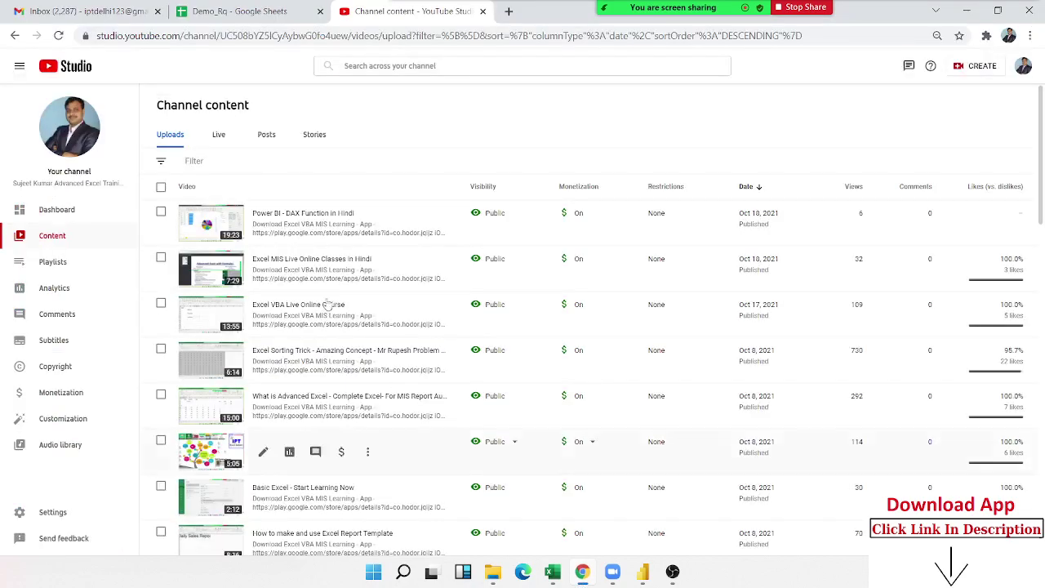